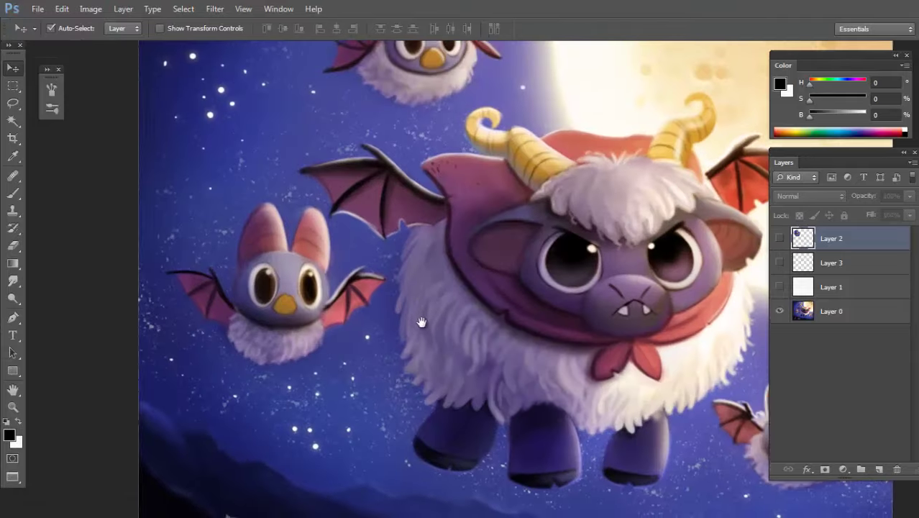
# Make the hidden Layer 1, Layer 3 and Layer 2 visible above the painting so the bat cutout sits on white.
pyautogui.moveTo(287, 314); pyautogui.dragTo(388, 309)
pyautogui.moveTo(519, 200); pyautogui.dragTo(446, 288)
pyautogui.scroll(-6, 476, 200)
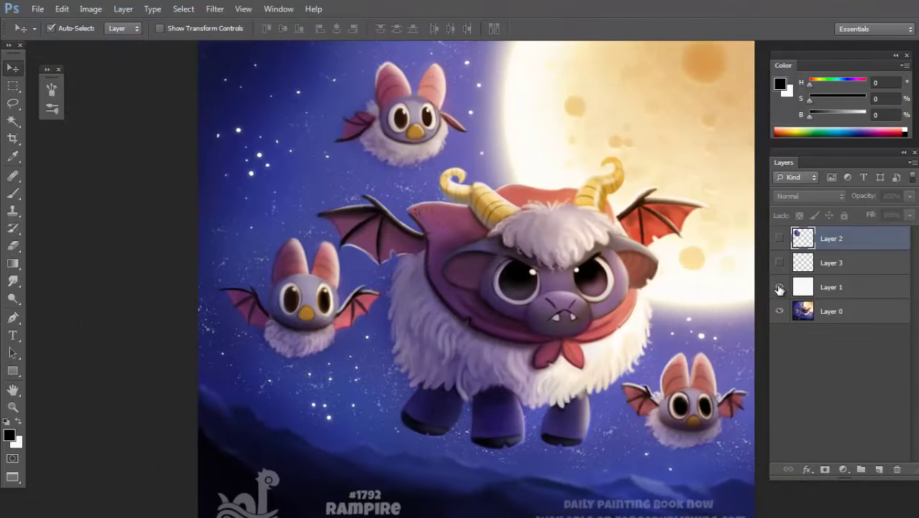
pyautogui.click(779, 287)
pyautogui.moveTo(542, 214)
pyautogui.mouseDown()
pyautogui.moveTo(519, 292)
pyautogui.moveTo(547, 289)
pyautogui.mouseUp()
pyautogui.click(779, 265)
pyautogui.click(823, 273)
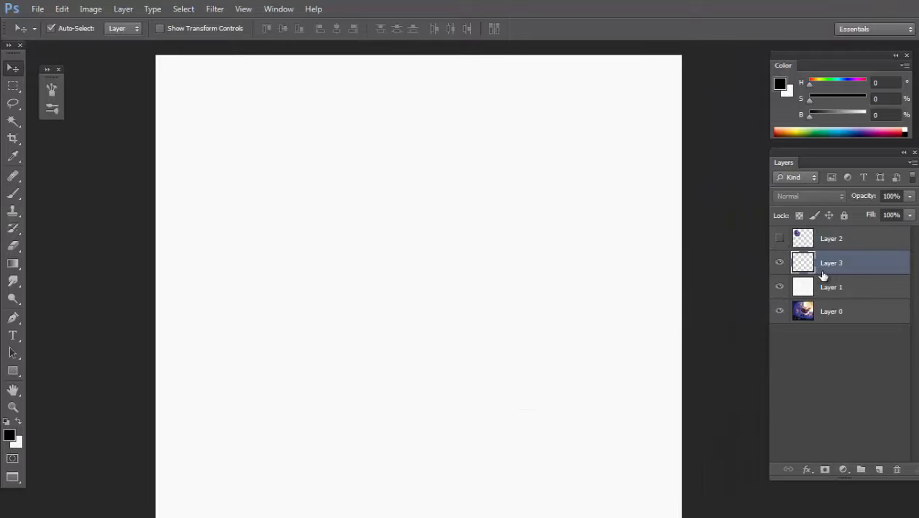
pyautogui.click(779, 238)
pyautogui.click(863, 241)
pyautogui.scroll(1, 334, 199)
pyautogui.scroll(-1, 379, 174)
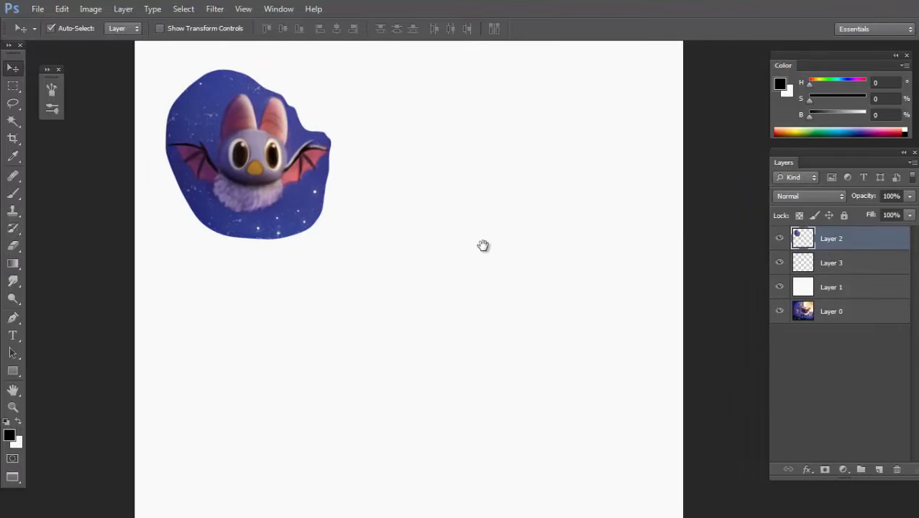
pyautogui.scroll(1, 525, 239)
# Activate Layer 3 and choose a hard round tip for the Brush tool.
pyautogui.click(869, 270)
pyautogui.press('b')
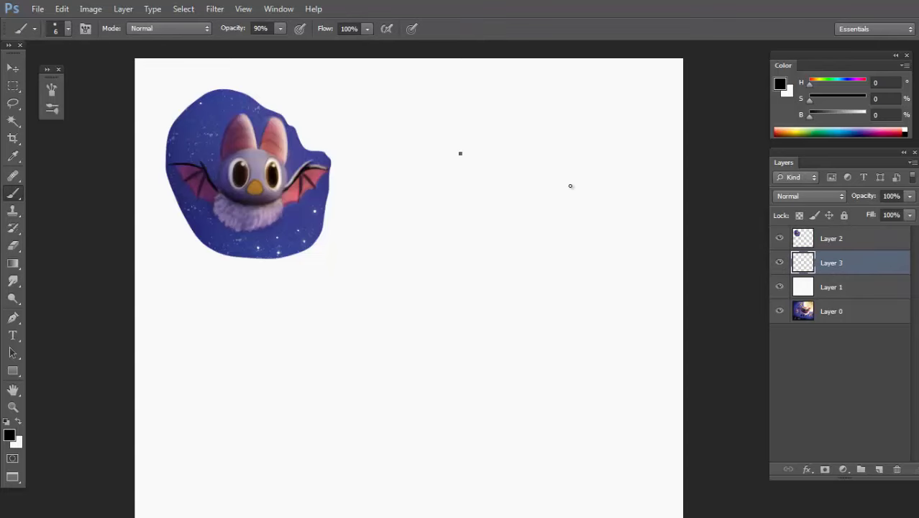
pyautogui.rightClick(563, 161)
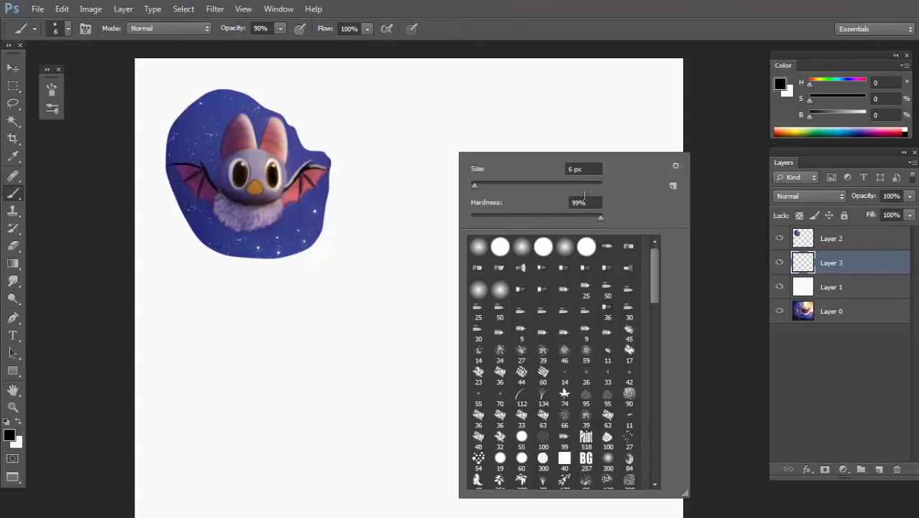
pyautogui.click(551, 249)
pyautogui.click(87, 39)
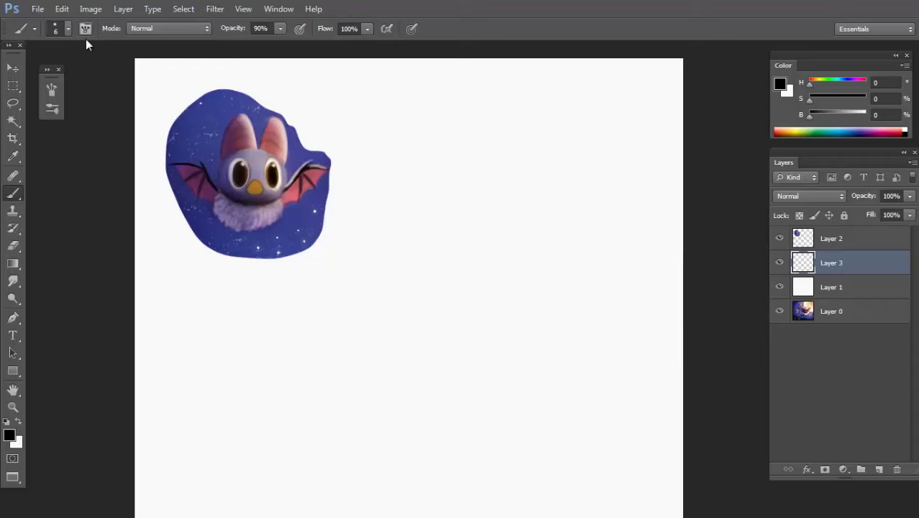
# Enable Shape Dynamics for the brush with its size controlled by Pen Pressure.
pyautogui.click(85, 29)
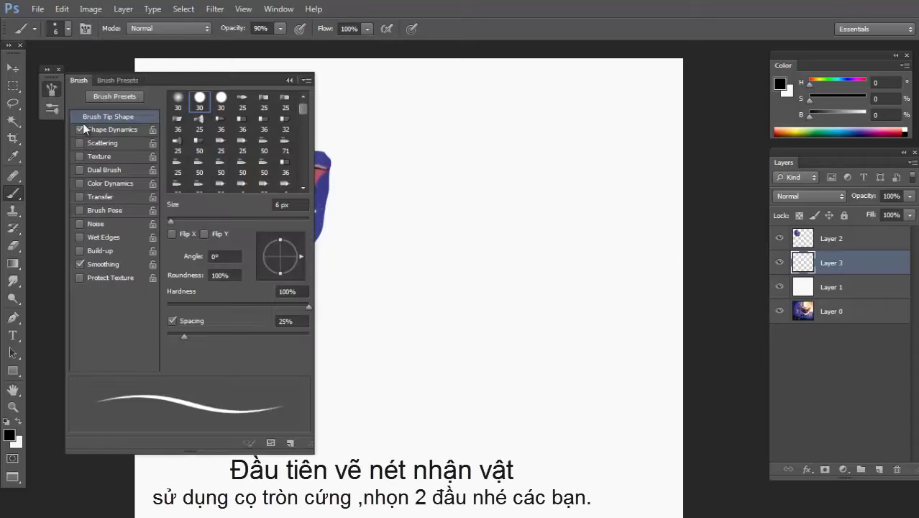
pyautogui.click(135, 130)
pyautogui.click(80, 129)
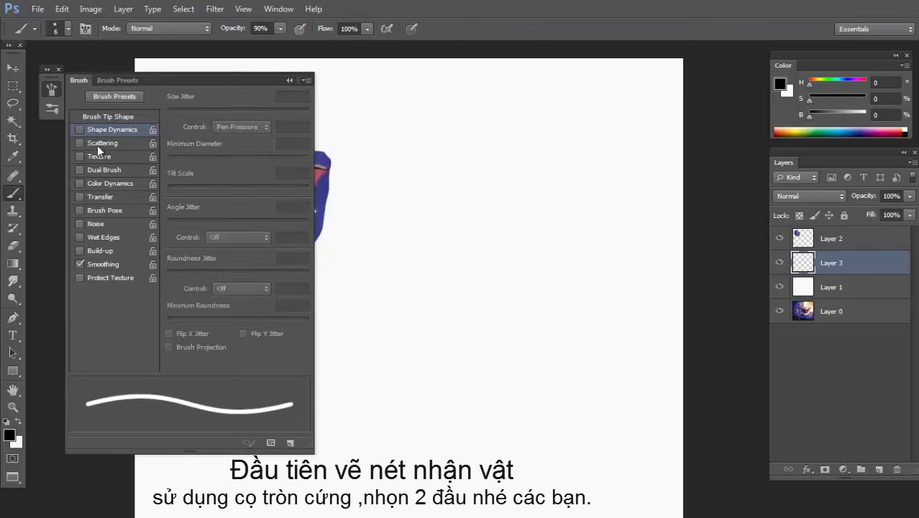
pyautogui.click(79, 131)
pyautogui.click(256, 129)
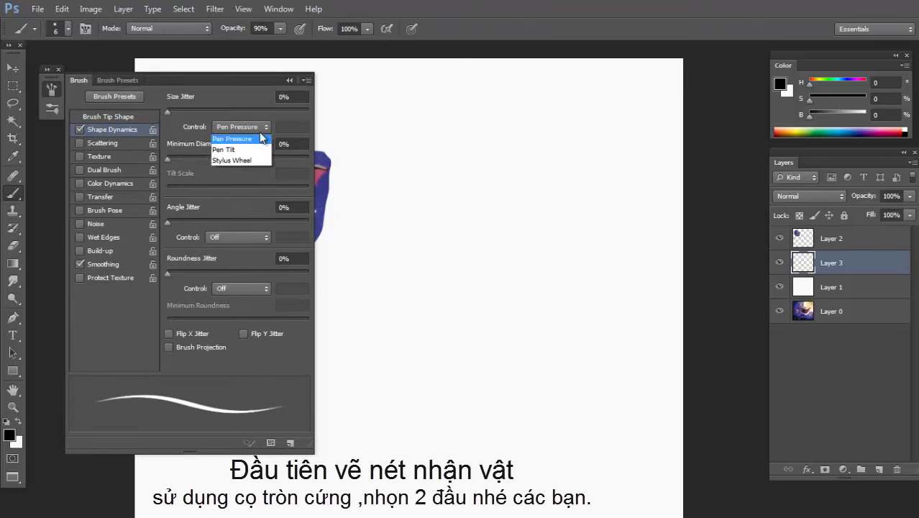
pyautogui.click(246, 142)
pyautogui.click(254, 128)
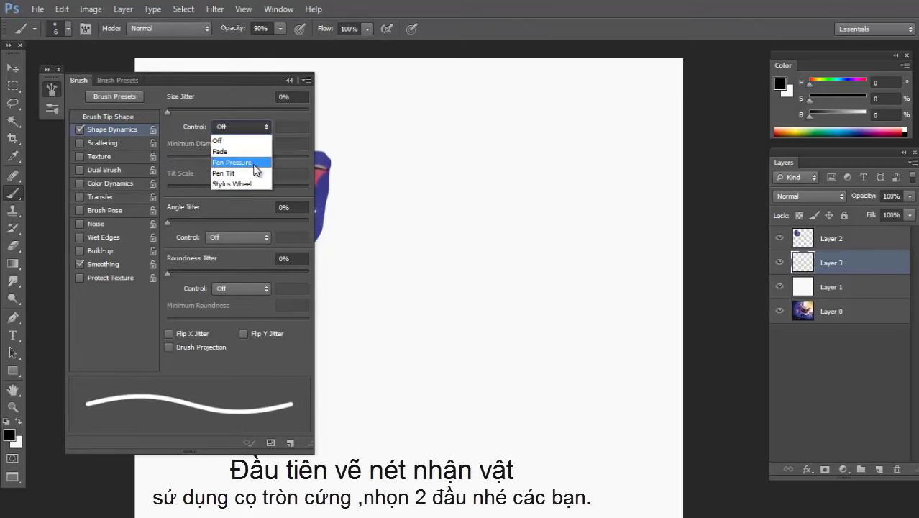
pyautogui.click(255, 163)
pyautogui.click(288, 79)
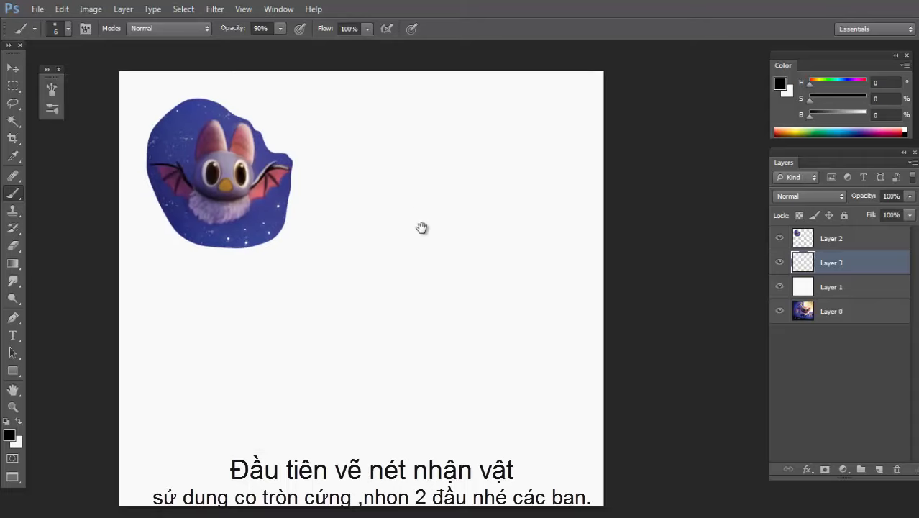
# Shift the bat reference toward the canvas's upper-left corner and sketch the head, ears, furry body and right wing beside it.
pyautogui.moveTo(375, 209); pyautogui.dragTo(382, 202)
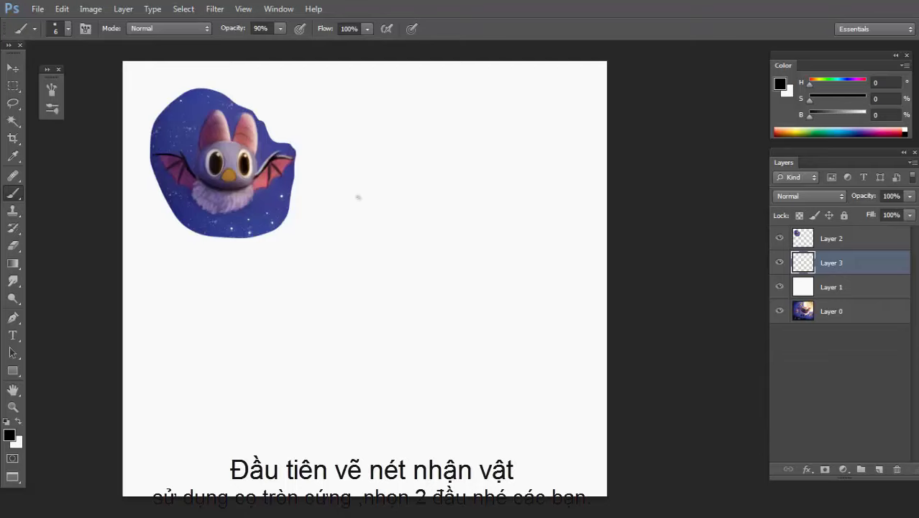
pyautogui.moveTo(255, 199); pyautogui.dragTo(239, 181)
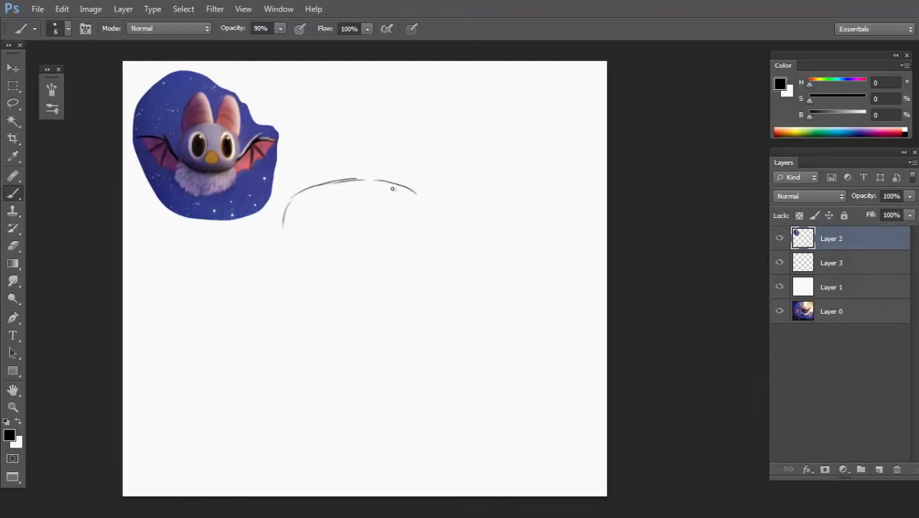
pyautogui.moveTo(300, 194); pyautogui.dragTo(299, 278)
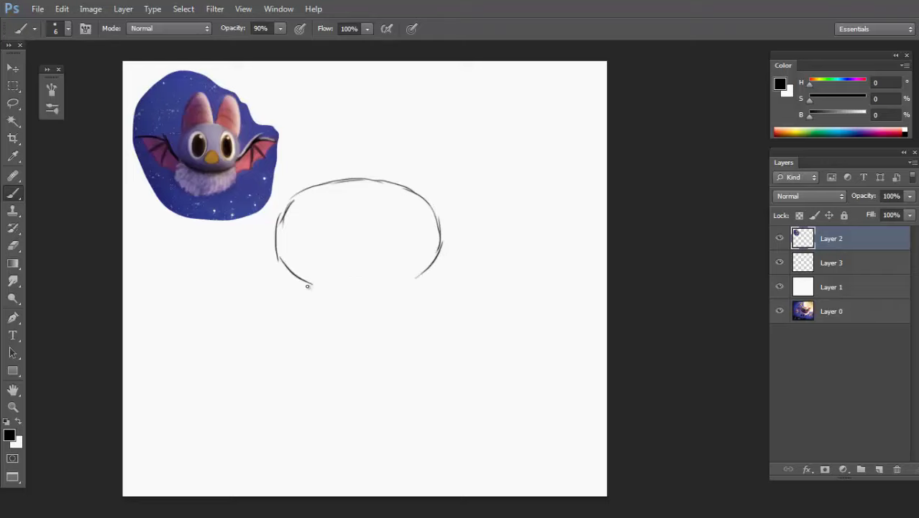
pyautogui.moveTo(335, 94); pyautogui.dragTo(372, 177)
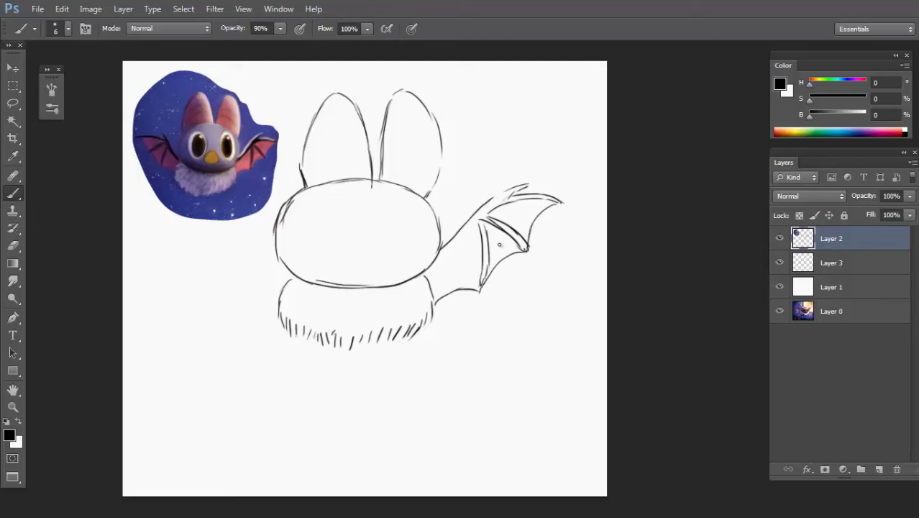
# Widen the canvas by extending its left edge with the Crop tool.
pyautogui.moveTo(342, 236); pyautogui.dragTo(394, 244)
pyautogui.press('c')
pyautogui.moveTo(174, 286); pyautogui.dragTo(137, 286)
pyautogui.press('Return')
# Stretch the white Layer 1 to the left so it covers the transparent strip of the canvas.
pyautogui.press('v')
pyautogui.click(287, 349)
pyautogui.hotkey('ctrl', 't')
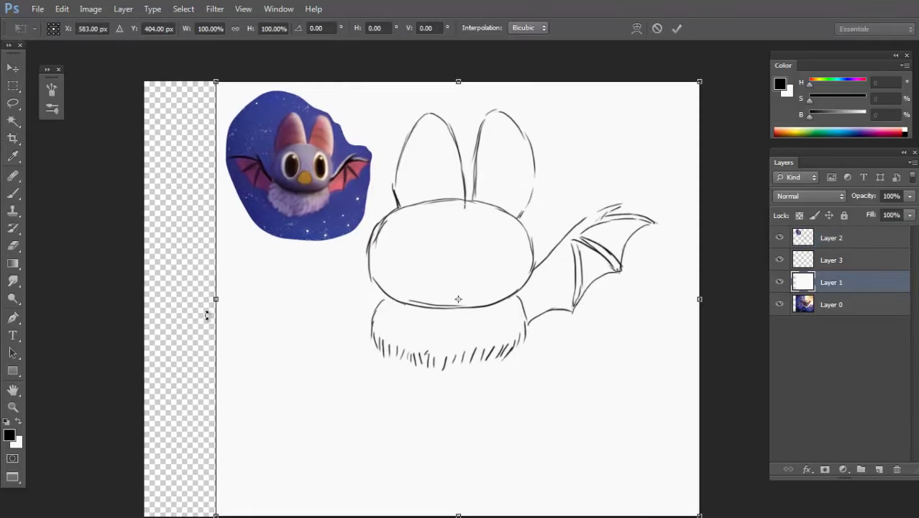
pyautogui.moveTo(211, 298); pyautogui.dragTo(144, 291)
pyautogui.press('Return')
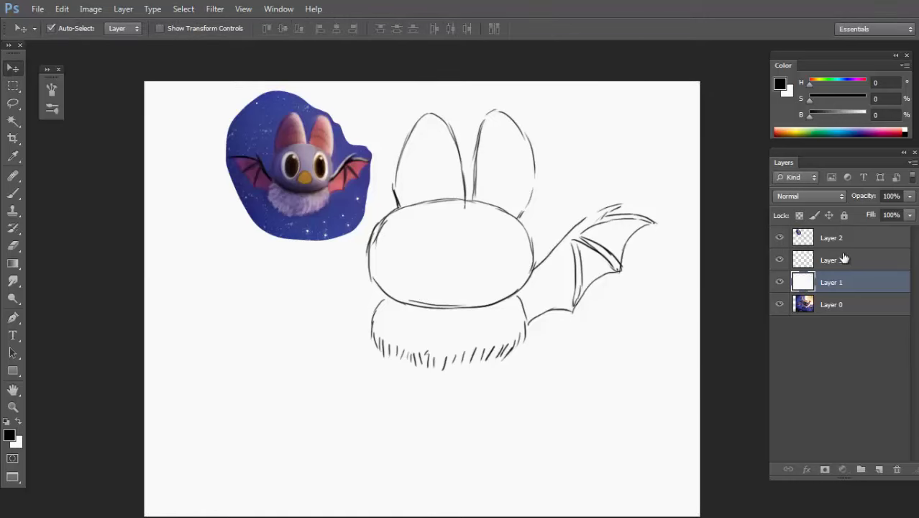
# Select the bat reference on Layer 2 with a rectangular marquee, subtracting the part that overlaps the sketched head.
pyautogui.click(844, 259)
pyautogui.press('b')
pyautogui.press('v')
pyautogui.moveTo(332, 206); pyautogui.dragTo(598, 384)
pyautogui.click(868, 245)
pyautogui.press('m')
pyautogui.moveTo(183, 81); pyautogui.dragTo(373, 256)
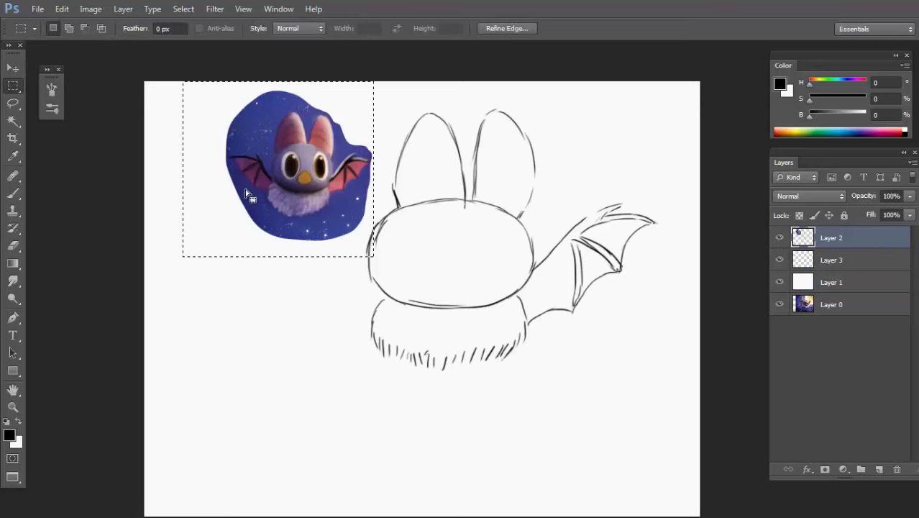
pyautogui.moveTo(414, 210); pyautogui.dragTo(367, 274)
pyautogui.moveTo(390, 242); pyautogui.dragTo(352, 272)
# Cut the selected bat reference from Layer 2 onto its own layer, clear the selection and make Layer 2 active.
pyautogui.click(779, 237)
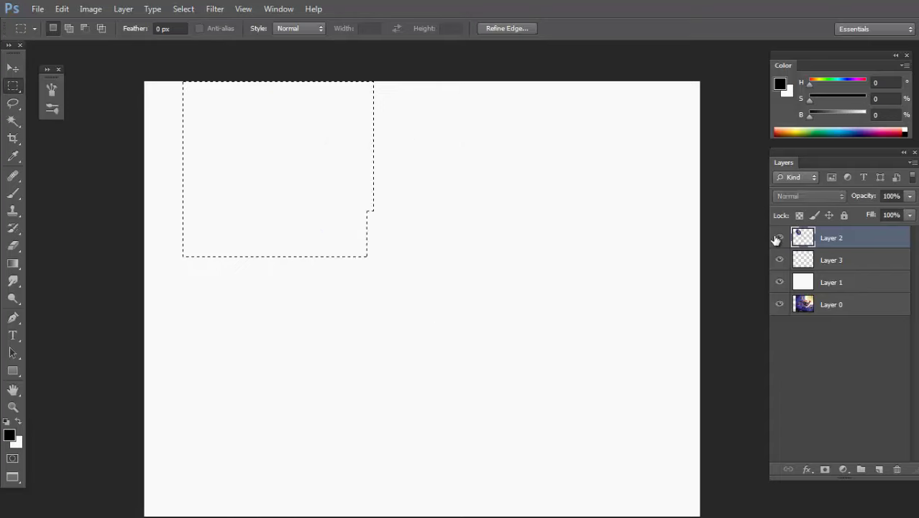
pyautogui.click(779, 238)
pyautogui.hotkey('ctrl', 'shift', 'j')
pyautogui.keyDown('ctrl'); pyautogui.click(802, 241); pyautogui.keyUp('ctrl')
pyautogui.click(842, 260)
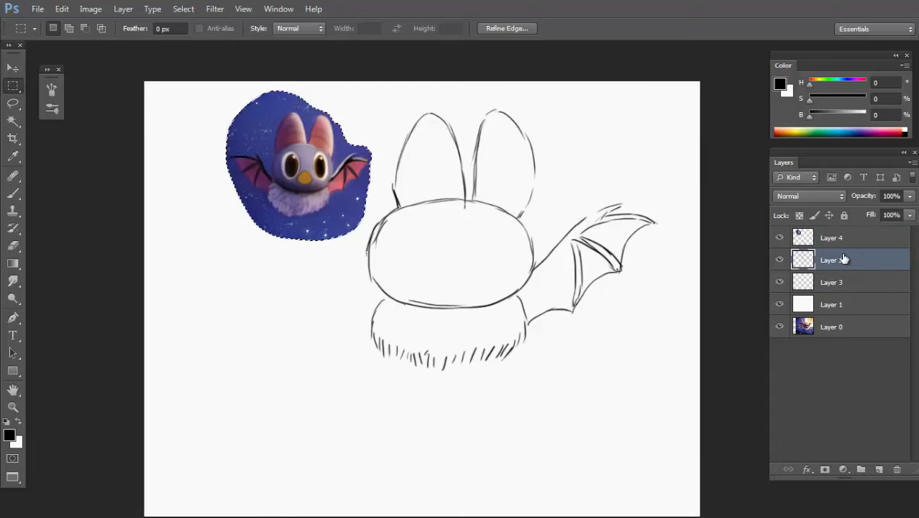
pyautogui.hotkey('ctrl', 'd')
pyautogui.click(808, 244)
pyautogui.doubleClick(841, 262)
pyautogui.click(779, 260)
pyautogui.click(779, 261)
# Move the bat sketch on Layer 2 further down the canvas.
pyautogui.press('v')
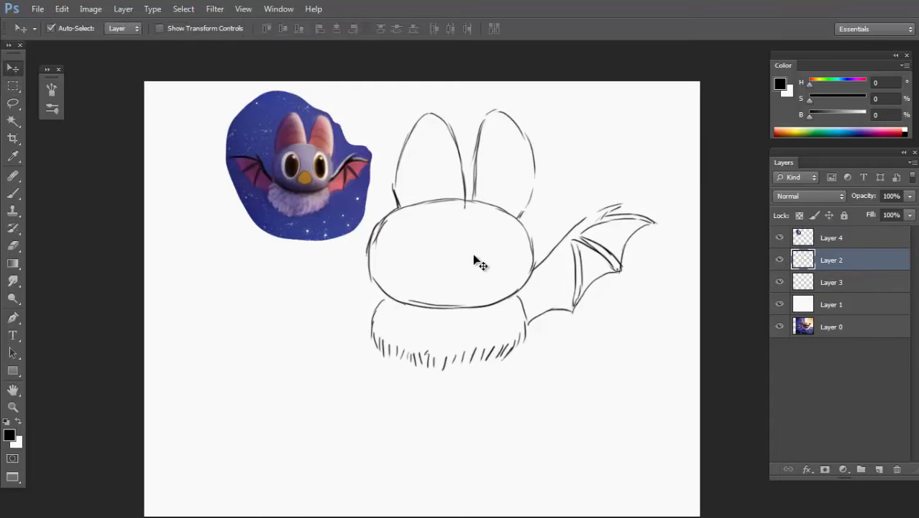
pyautogui.press('b')
pyautogui.press('v')
pyautogui.moveTo(466, 200)
pyautogui.mouseDown()
pyautogui.moveTo(447, 260)
pyautogui.moveTo(457, 263)
pyautogui.mouseUp()
pyautogui.moveTo(441, 287)
pyautogui.mouseDown()
pyautogui.moveTo(396, 293)
pyautogui.moveTo(447, 268)
pyautogui.moveTo(353, 250)
pyautogui.mouseUp()
# Sketch the bat's left wing with its finger bones and scalloped edge, and erase stray lines inside it.
pyautogui.press('b')
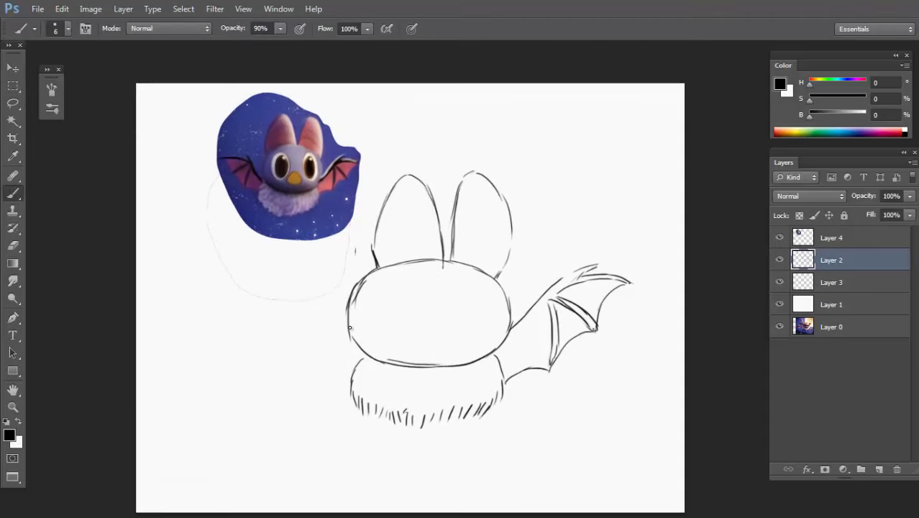
pyautogui.moveTo(271, 261); pyautogui.dragTo(344, 331)
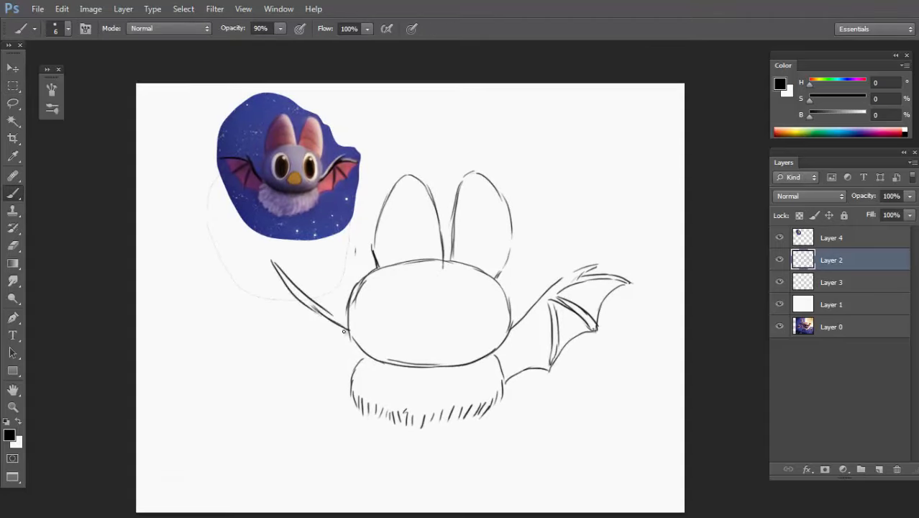
pyautogui.moveTo(216, 281); pyautogui.dragTo(285, 274)
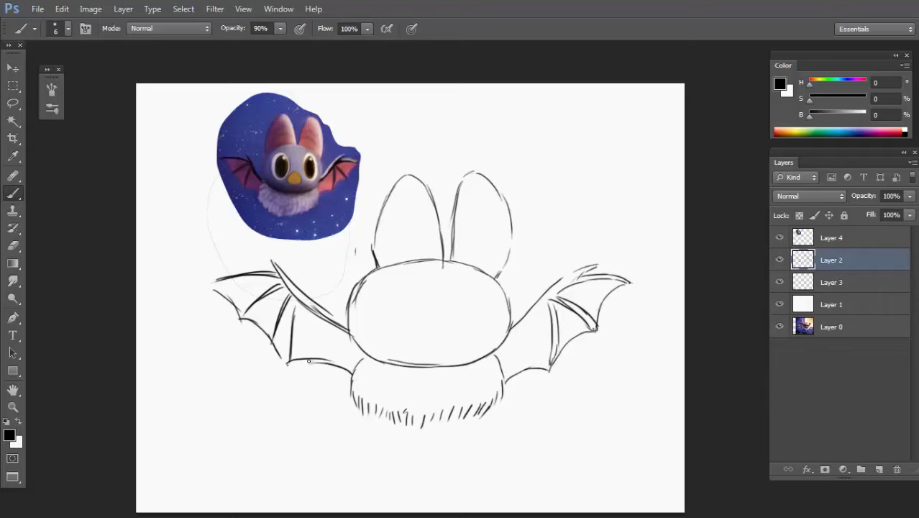
pyautogui.press('e')
pyautogui.moveTo(289, 297); pyautogui.dragTo(276, 352)
# Strengthen the outlines of the left wing and left ear with darker brush strokes.
pyautogui.press('b')
pyautogui.moveTo(431, 302)
pyautogui.mouseDown()
pyautogui.moveTo(380, 309)
pyautogui.moveTo(464, 264)
pyautogui.mouseUp()
pyautogui.moveTo(472, 259); pyautogui.dragTo(455, 247)
pyautogui.moveTo(319, 158); pyautogui.dragTo(296, 250)
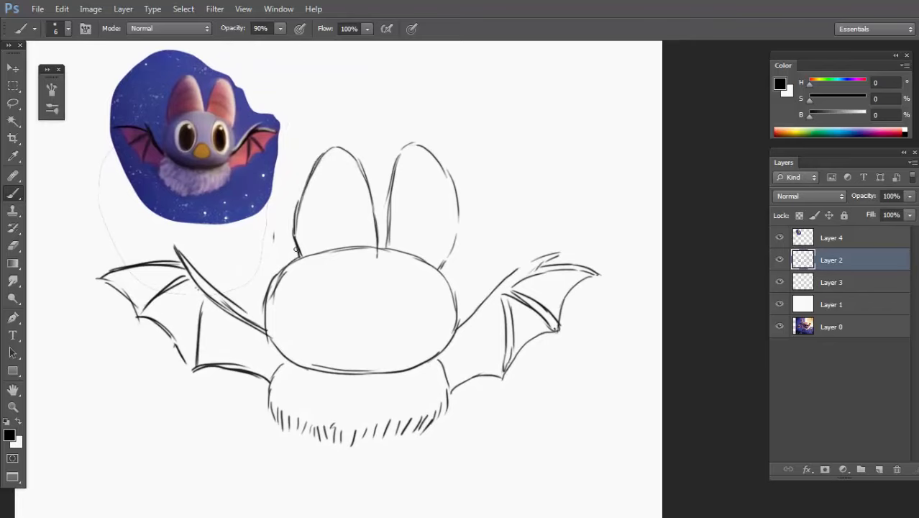
# On Layer 3, paint the left ear and the upper part of the head black with a 43 px brush.
pyautogui.click(849, 282)
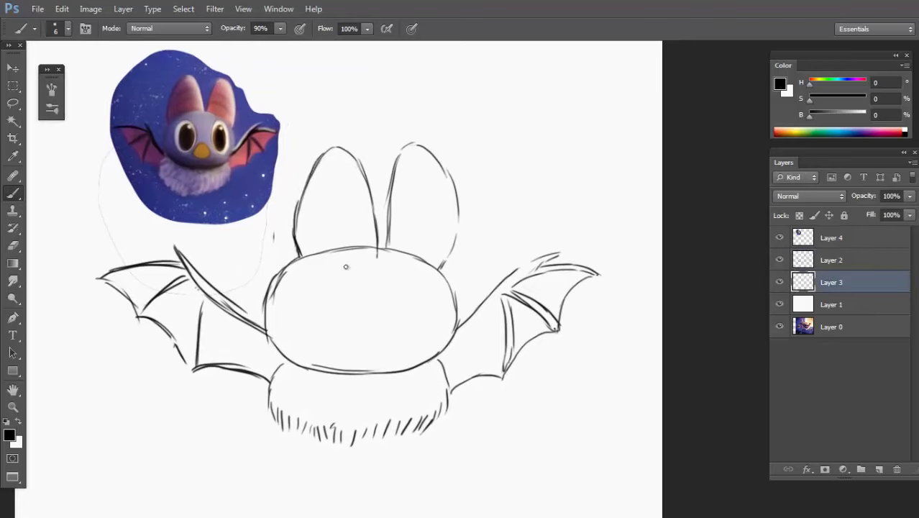
pyautogui.click(780, 132)
pyautogui.click(810, 115)
pyautogui.moveTo(352, 224)
pyautogui.mouseDown()
pyautogui.moveTo(363, 215)
pyautogui.moveTo(338, 207)
pyautogui.mouseUp()
pyautogui.moveTo(332, 152)
pyautogui.mouseDown()
pyautogui.moveTo(303, 248)
pyautogui.moveTo(316, 187)
pyautogui.moveTo(340, 156)
pyautogui.moveTo(363, 208)
pyautogui.moveTo(323, 237)
pyautogui.moveTo(331, 221)
pyautogui.moveTo(353, 308)
pyautogui.moveTo(307, 308)
pyautogui.moveTo(365, 232)
pyautogui.mouseUp()
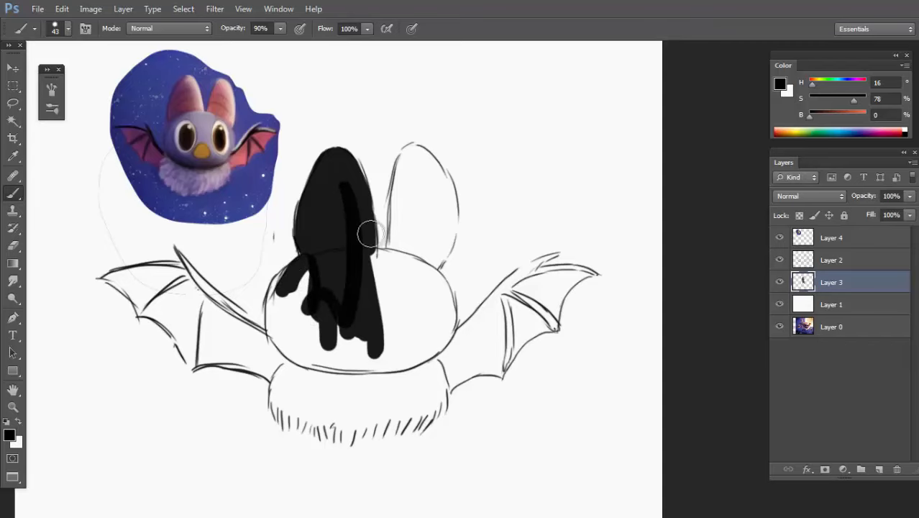
# Fill the rest of the head, the right ear and the furry body with black.
pyautogui.rightClick(422, 227)
pyautogui.click(389, 244)
pyautogui.moveTo(343, 199)
pyautogui.mouseDown()
pyautogui.moveTo(327, 243)
pyautogui.moveTo(309, 214)
pyautogui.moveTo(312, 243)
pyautogui.moveTo(338, 166)
pyautogui.moveTo(355, 189)
pyautogui.moveTo(365, 266)
pyautogui.moveTo(347, 174)
pyautogui.moveTo(331, 166)
pyautogui.moveTo(350, 313)
pyautogui.moveTo(365, 303)
pyautogui.moveTo(341, 290)
pyautogui.moveTo(286, 296)
pyautogui.moveTo(287, 285)
pyautogui.moveTo(280, 299)
pyautogui.moveTo(286, 336)
pyautogui.moveTo(299, 321)
pyautogui.moveTo(327, 345)
pyautogui.mouseUp()
pyautogui.rightClick(389, 155)
pyautogui.click(425, 248)
pyautogui.moveTo(312, 312)
pyautogui.mouseDown()
pyautogui.moveTo(283, 301)
pyautogui.moveTo(349, 351)
pyautogui.moveTo(371, 349)
pyautogui.moveTo(401, 318)
pyautogui.moveTo(368, 263)
pyautogui.moveTo(435, 293)
pyautogui.mouseUp()
pyautogui.moveTo(432, 177)
pyautogui.mouseDown()
pyautogui.moveTo(405, 221)
pyautogui.moveTo(408, 164)
pyautogui.moveTo(403, 173)
pyautogui.moveTo(420, 157)
pyautogui.moveTo(446, 212)
pyautogui.moveTo(426, 184)
pyautogui.moveTo(416, 198)
pyautogui.moveTo(413, 304)
pyautogui.moveTo(424, 284)
pyautogui.moveTo(429, 290)
pyautogui.moveTo(417, 363)
pyautogui.moveTo(395, 358)
pyautogui.moveTo(384, 293)
pyautogui.moveTo(353, 352)
pyautogui.moveTo(304, 365)
pyautogui.moveTo(283, 392)
pyautogui.moveTo(283, 410)
pyautogui.moveTo(296, 409)
pyautogui.moveTo(339, 376)
pyautogui.moveTo(356, 422)
pyautogui.moveTo(388, 370)
pyautogui.moveTo(418, 401)
pyautogui.moveTo(445, 409)
pyautogui.mouseUp()
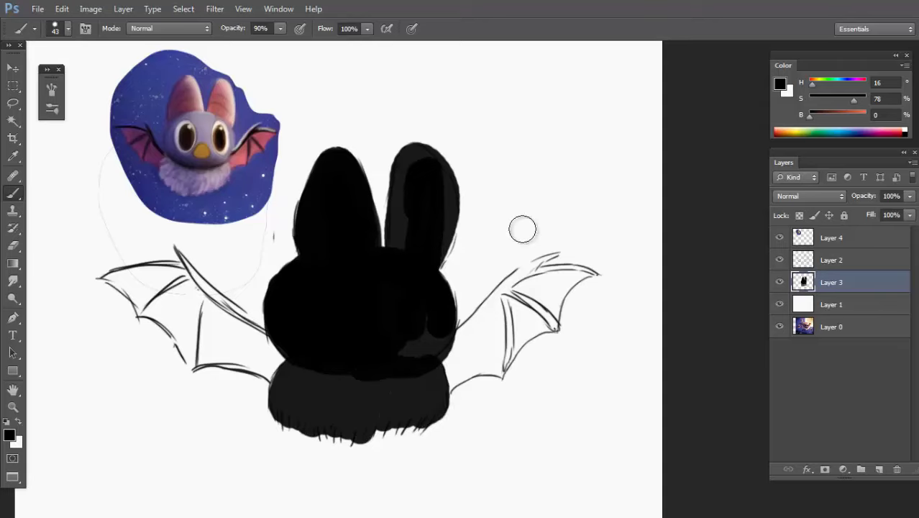
pyautogui.moveTo(420, 322); pyautogui.dragTo(407, 348)
# Block in the right wing's arm, pointed tip and outline in black, reducing the brush to 12 px for the tip.
pyautogui.keyDown('alt'); pyautogui.rightClick(486, 322); pyautogui.keyUp('alt')
pyautogui.moveTo(461, 338); pyautogui.dragTo(512, 282)
pyautogui.keyDown('alt'); pyautogui.rightClick(534, 267); pyautogui.keyUp('alt')
pyautogui.keyDown('alt'); pyautogui.rightClick(546, 259); pyautogui.keyUp('alt')
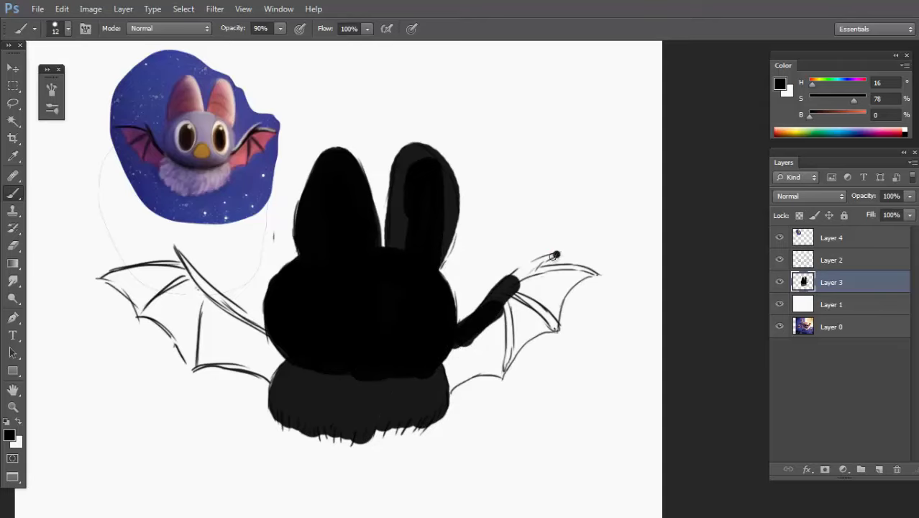
pyautogui.moveTo(559, 255); pyautogui.dragTo(496, 295)
pyautogui.moveTo(449, 392)
pyautogui.mouseDown()
pyautogui.moveTo(577, 286)
pyautogui.moveTo(558, 265)
pyautogui.moveTo(519, 280)
pyautogui.mouseUp()
# Set the brush opacity to 100% and fill the inside of the right wing with black using a 26 px brush.
pyautogui.keyDown('alt'); pyautogui.rightClick(520, 302); pyautogui.keyUp('alt')
pyautogui.moveTo(504, 318); pyautogui.dragTo(562, 283)
pyautogui.hotkey('ctrl', 'z')
pyautogui.press('0')
pyautogui.moveTo(512, 301)
pyautogui.mouseDown()
pyautogui.moveTo(570, 276)
pyautogui.moveTo(547, 317)
pyautogui.moveTo(475, 352)
pyautogui.moveTo(470, 370)
pyautogui.moveTo(542, 322)
pyautogui.mouseUp()
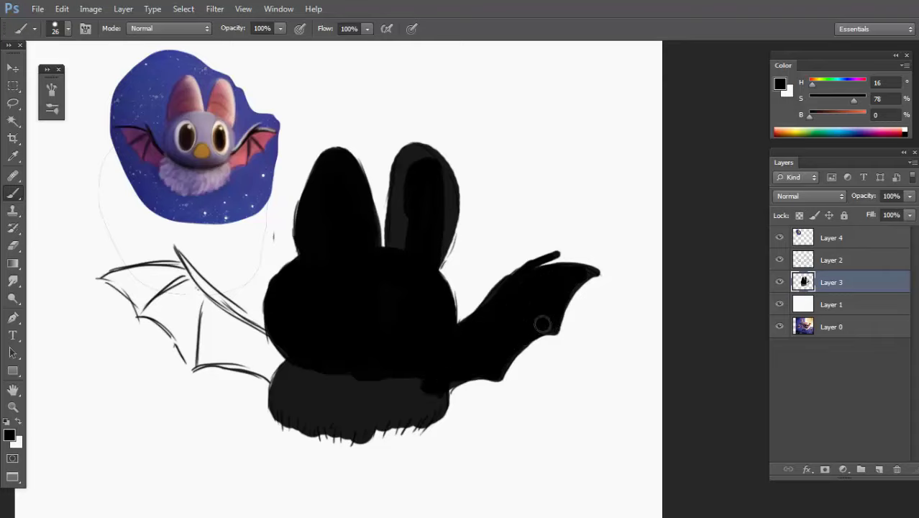
# Fill the left wing with black, using a 15 px brush for its edges, and paint over gray patches in the right ear.
pyautogui.moveTo(197, 273)
pyautogui.mouseDown()
pyautogui.moveTo(115, 281)
pyautogui.moveTo(176, 338)
pyautogui.moveTo(186, 367)
pyautogui.moveTo(227, 359)
pyautogui.moveTo(130, 288)
pyautogui.moveTo(193, 287)
pyautogui.moveTo(186, 264)
pyautogui.moveTo(257, 336)
pyautogui.moveTo(225, 320)
pyautogui.moveTo(173, 314)
pyautogui.moveTo(208, 358)
pyautogui.moveTo(265, 354)
pyautogui.moveTo(251, 356)
pyautogui.moveTo(287, 374)
pyautogui.mouseUp()
pyautogui.keyDown('alt'); pyautogui.rightClick(195, 271); pyautogui.keyUp('alt')
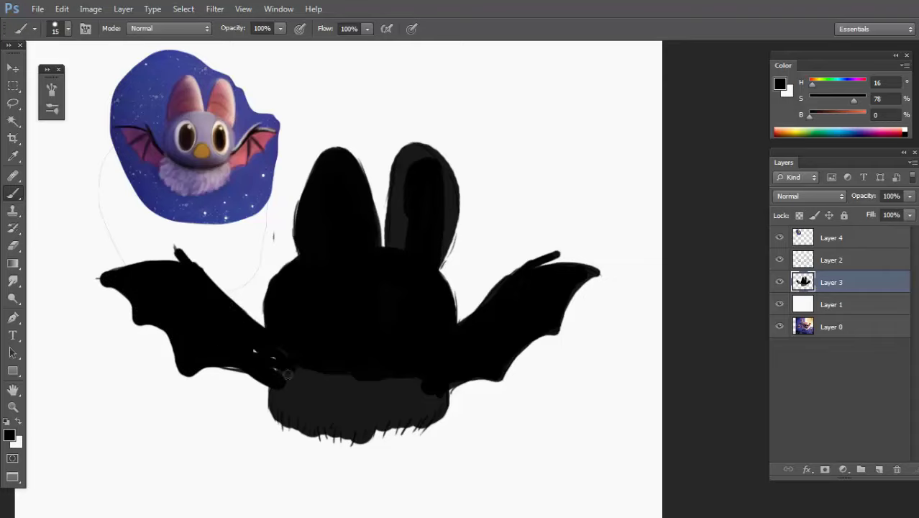
pyautogui.moveTo(413, 176); pyautogui.dragTo(379, 320)
pyautogui.press('super')
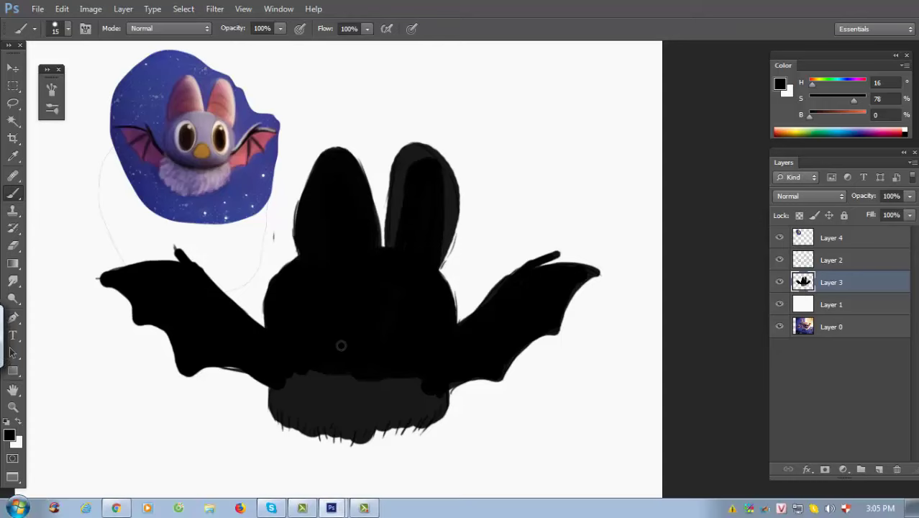
pyautogui.press('super')
# Load Layer 3's silhouette as a selection, fill it with solid black, deselect, and check it against the Layer 2 sketch.
pyautogui.keyDown('ctrl'); pyautogui.click(802, 282); pyautogui.keyUp('ctrl')
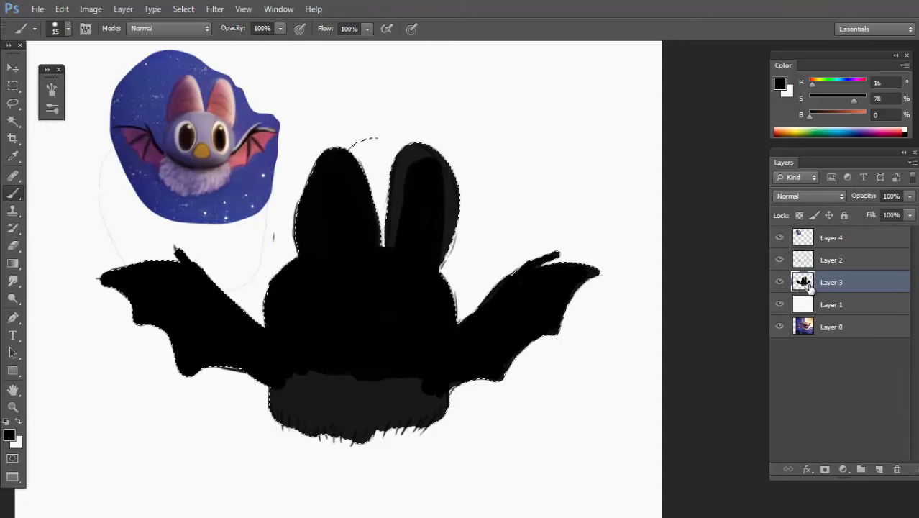
pyautogui.hotkey('alt', 'BackSpace')
pyautogui.hotkey('ctrl', 'd')
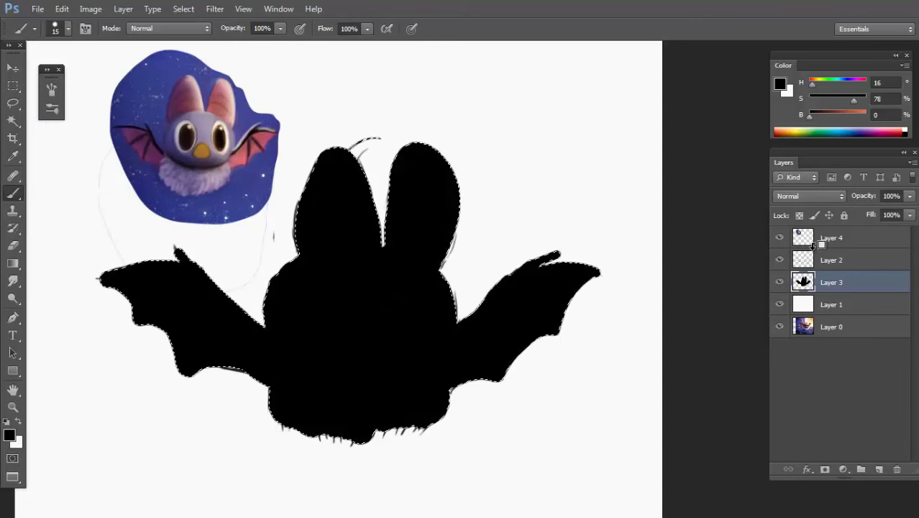
pyautogui.click(780, 261)
pyautogui.click(780, 261)
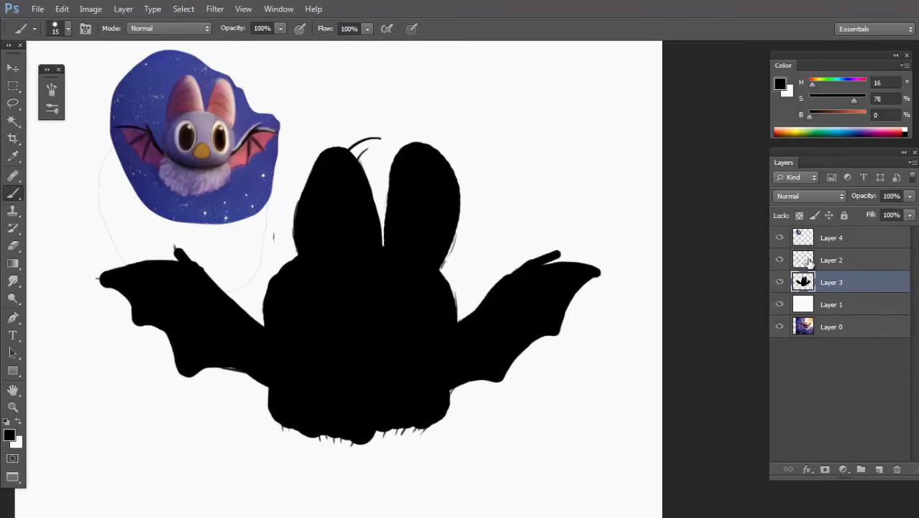
# Turn the Layer 2 sketch lines white with a Hue/Saturation lightness of +100 and lower that layer's opacity.
pyautogui.click(779, 262)
pyautogui.click(779, 261)
pyautogui.click(780, 262)
pyautogui.click(779, 262)
pyautogui.click(827, 260)
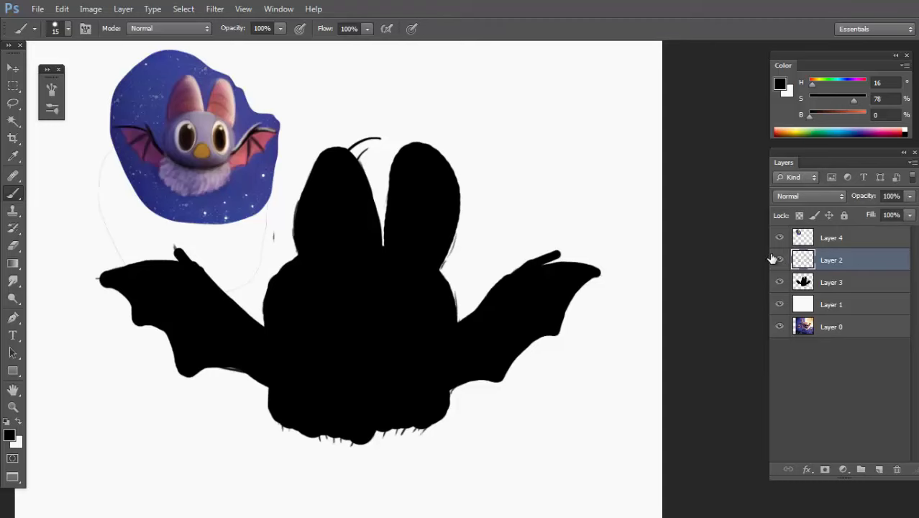
pyautogui.hotkey('ctrl', 'u')
pyautogui.moveTo(770, 214); pyautogui.dragTo(848, 220)
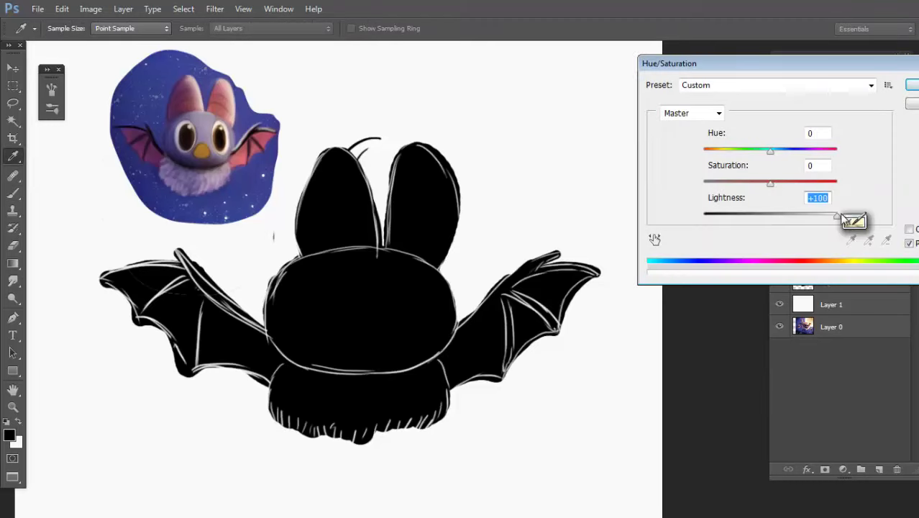
pyautogui.press('Return')
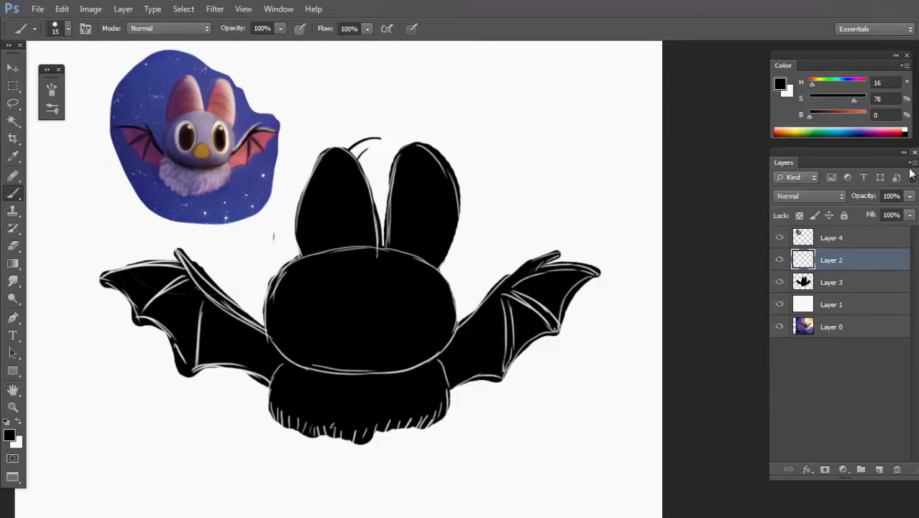
pyautogui.moveTo(864, 200); pyautogui.dragTo(857, 200)
# Erase the stray strokes beside the left ear's tip on Layer 3 and clean up the tops of both ears.
pyautogui.press('v')
pyautogui.moveTo(454, 327); pyautogui.dragTo(439, 335)
pyautogui.click(819, 282)
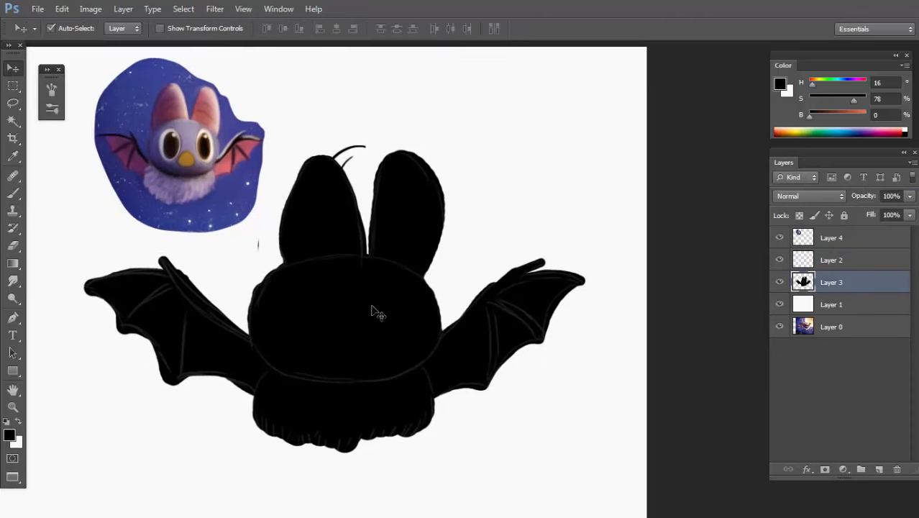
pyautogui.press('e')
pyautogui.moveTo(365, 147); pyautogui.dragTo(339, 166)
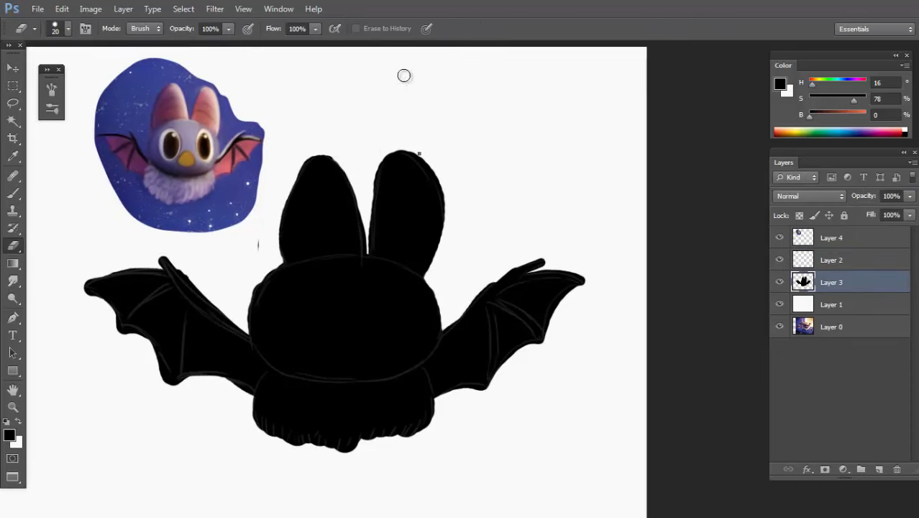
pyautogui.rightClick(418, 152)
pyautogui.doubleClick(567, 440)
pyautogui.moveTo(419, 156); pyautogui.dragTo(388, 146)
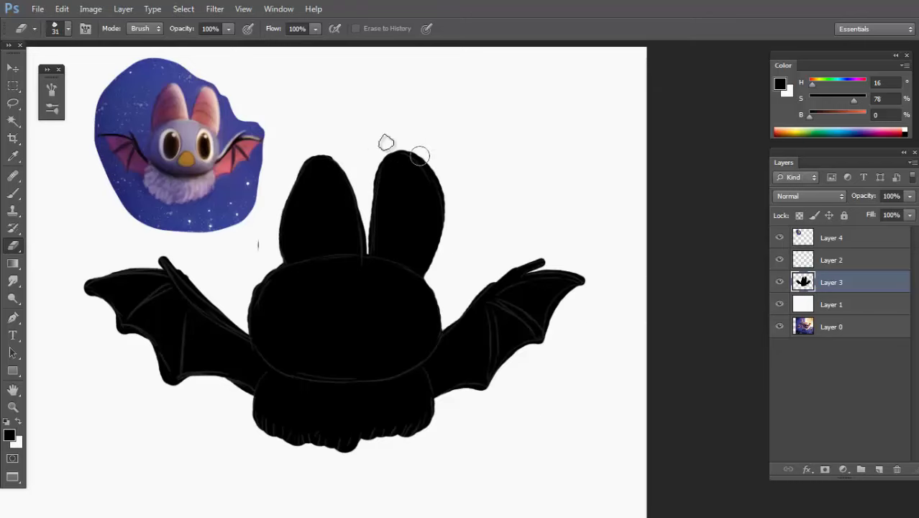
pyautogui.moveTo(339, 160)
pyautogui.mouseDown()
pyautogui.moveTo(355, 170)
pyautogui.moveTo(340, 166)
pyautogui.mouseUp()
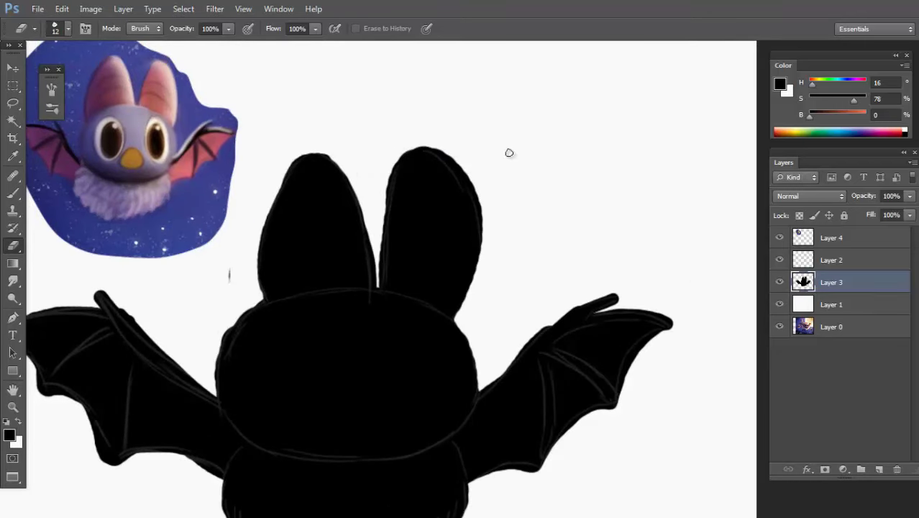
# Trim the silhouette in the gap between the ears with a 12 px eraser and undo the stroke on the left ear's outer edge.
pyautogui.click(782, 287)
pyautogui.click(782, 287)
pyautogui.moveTo(374, 285)
pyautogui.mouseDown()
pyautogui.moveTo(391, 149)
pyautogui.moveTo(385, 205)
pyautogui.moveTo(372, 224)
pyautogui.moveTo(365, 210)
pyautogui.moveTo(370, 255)
pyautogui.moveTo(389, 184)
pyautogui.mouseUp()
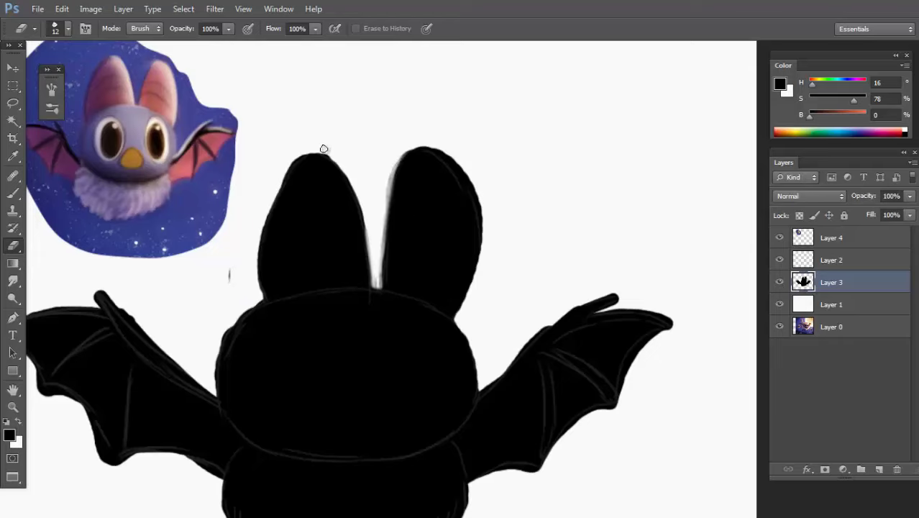
pyautogui.moveTo(275, 200); pyautogui.dragTo(262, 230)
pyautogui.hotkey('ctrl', 'z')
# Erase excess black along the head's upper side and the right wing's arm, and sharpen that wing's claw.
pyautogui.moveTo(244, 313)
pyautogui.mouseDown()
pyautogui.moveTo(289, 261)
pyautogui.moveTo(253, 315)
pyautogui.mouseUp()
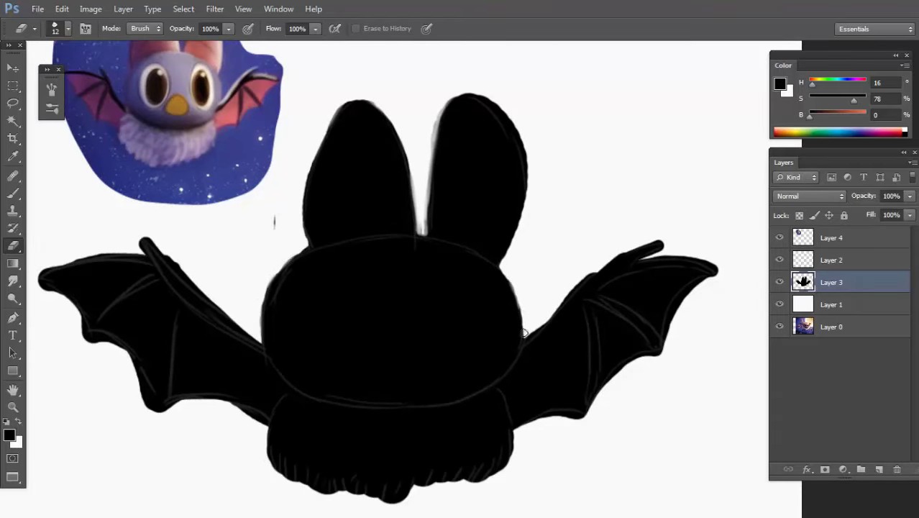
pyautogui.moveTo(666, 236)
pyautogui.mouseDown()
pyautogui.moveTo(623, 239)
pyautogui.moveTo(563, 262)
pyautogui.moveTo(519, 301)
pyautogui.mouseUp()
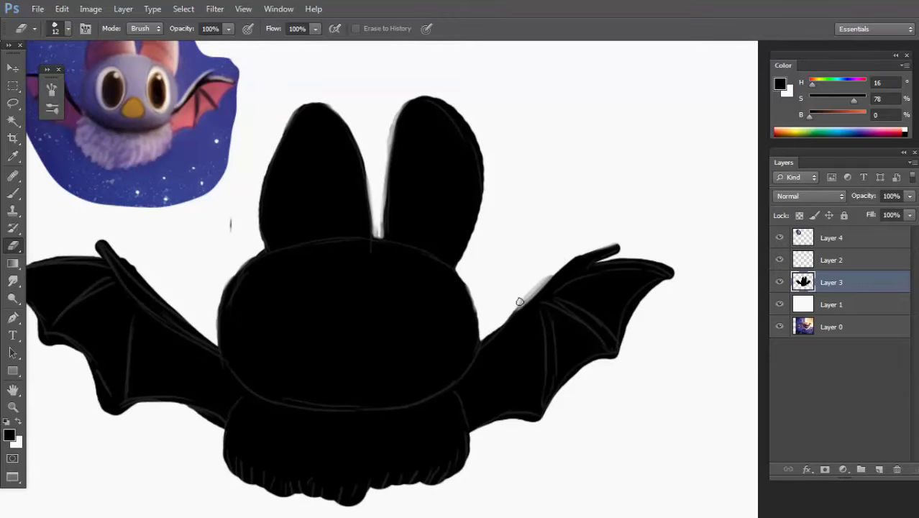
pyautogui.moveTo(647, 252); pyautogui.dragTo(649, 234)
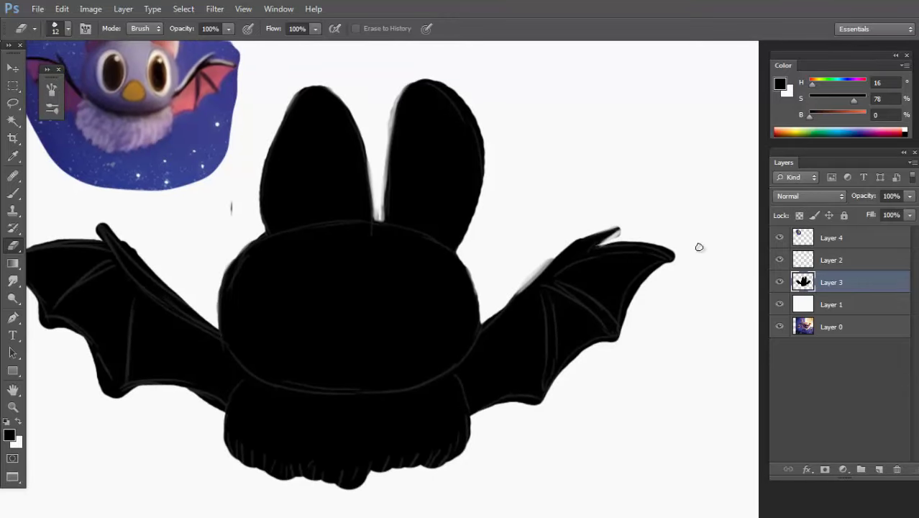
# Trim the left wing's arm, repaint the claw in black with a 15 px brush, and erase it to a sharp point.
pyautogui.moveTo(139, 219)
pyautogui.mouseDown()
pyautogui.moveTo(283, 250)
pyautogui.moveTo(290, 307)
pyautogui.mouseUp()
pyautogui.moveTo(261, 259); pyautogui.dragTo(322, 329)
pyautogui.moveTo(273, 281)
pyautogui.mouseDown()
pyautogui.moveTo(347, 346)
pyautogui.moveTo(260, 263)
pyautogui.moveTo(342, 342)
pyautogui.mouseUp()
pyautogui.press('b')
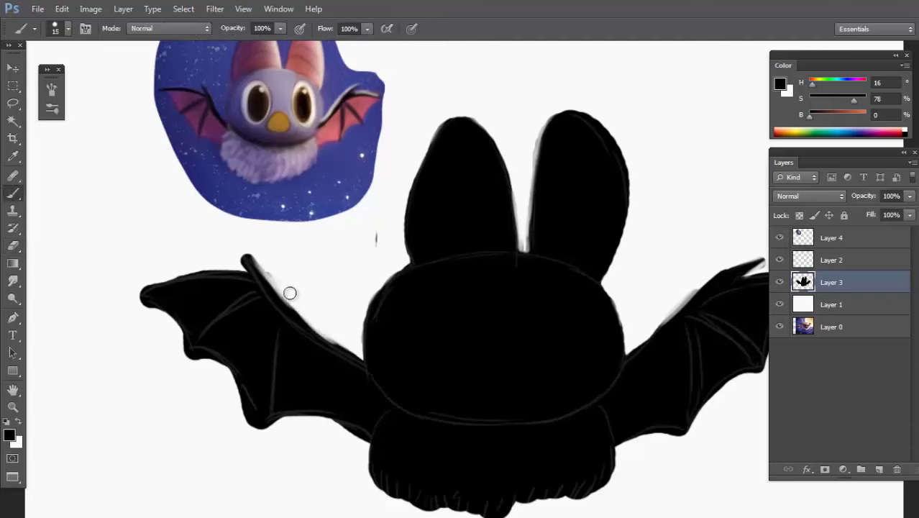
pyautogui.moveTo(251, 260)
pyautogui.mouseDown()
pyautogui.moveTo(283, 300)
pyautogui.moveTo(291, 295)
pyautogui.moveTo(273, 280)
pyautogui.mouseUp()
pyautogui.press('e')
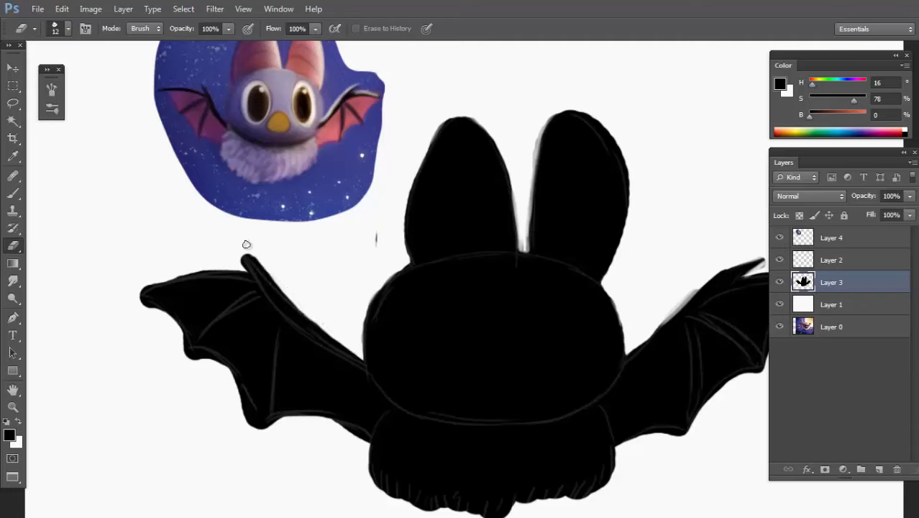
pyautogui.moveTo(246, 244); pyautogui.dragTo(302, 310)
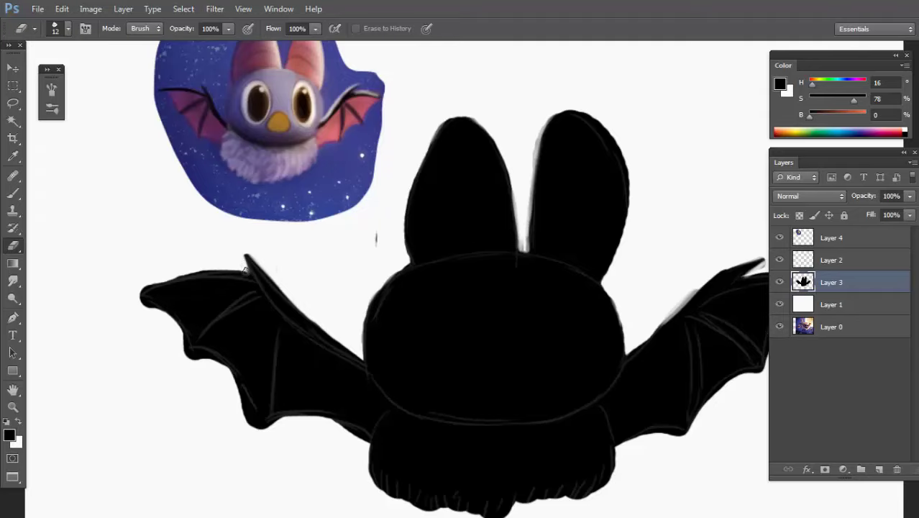
# Erase the left wing's top edge and corners into sharp points and repaint its lower edge in black near the body.
pyautogui.moveTo(244, 271); pyautogui.dragTo(149, 285)
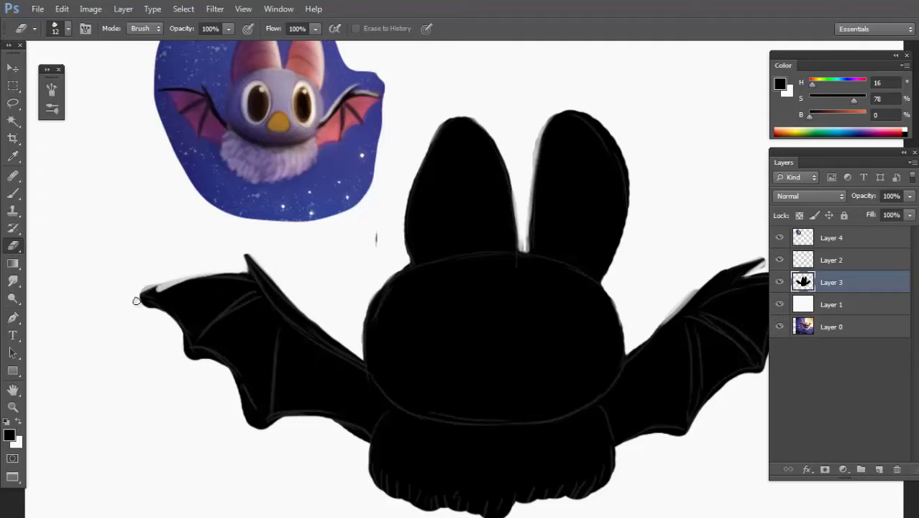
pyautogui.moveTo(318, 271); pyautogui.dragTo(278, 244)
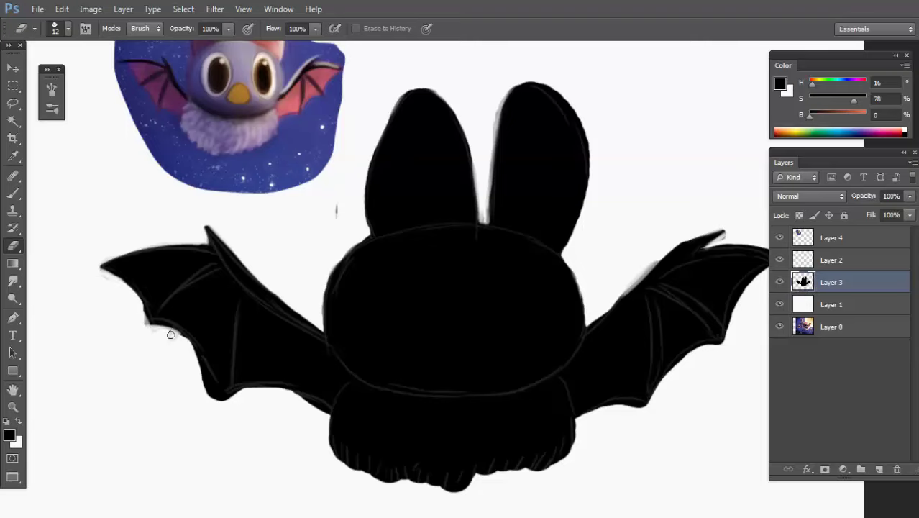
pyautogui.moveTo(186, 343); pyautogui.dragTo(198, 382)
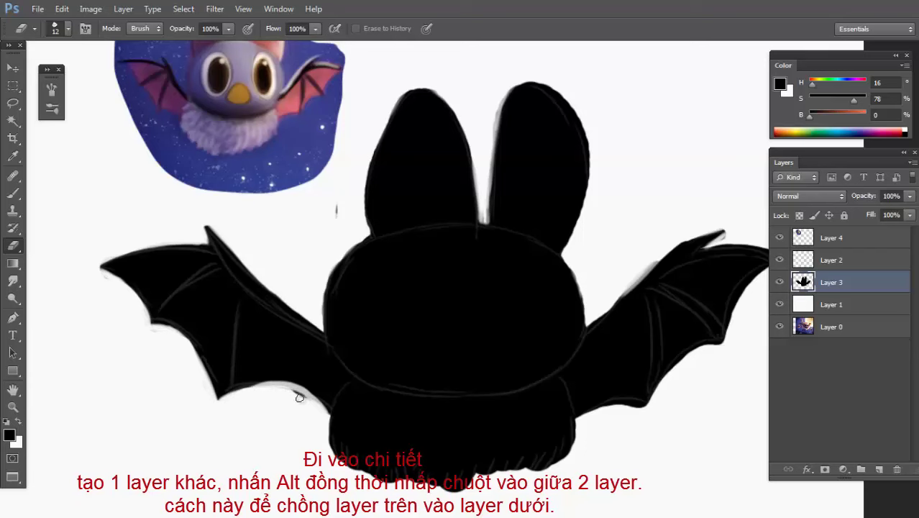
pyautogui.press('b')
pyautogui.moveTo(268, 364)
pyautogui.mouseDown()
pyautogui.moveTo(272, 375)
pyautogui.moveTo(327, 404)
pyautogui.mouseUp()
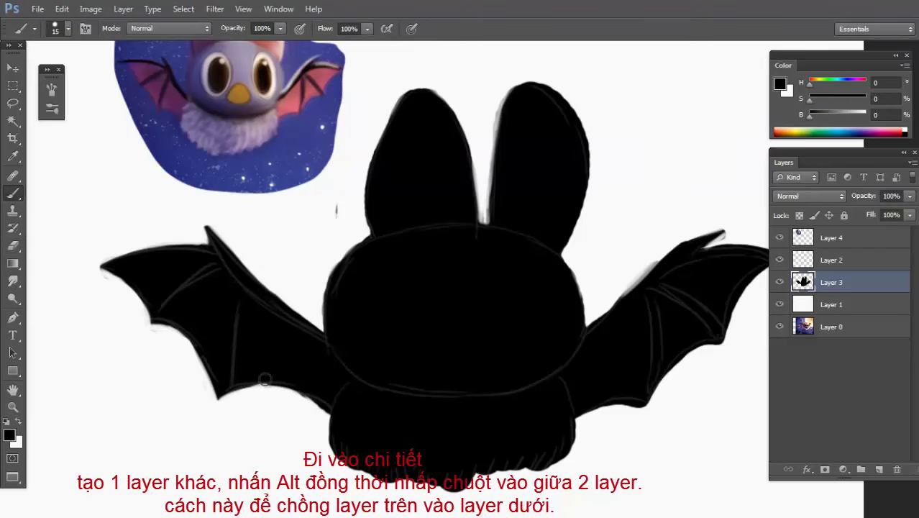
# Clean up the right wing's edges and points with the 12 px eraser, and check the silhouette by toggling Layer 3's visibility.
pyautogui.hscroll(5, 237, 367)
pyautogui.press('e')
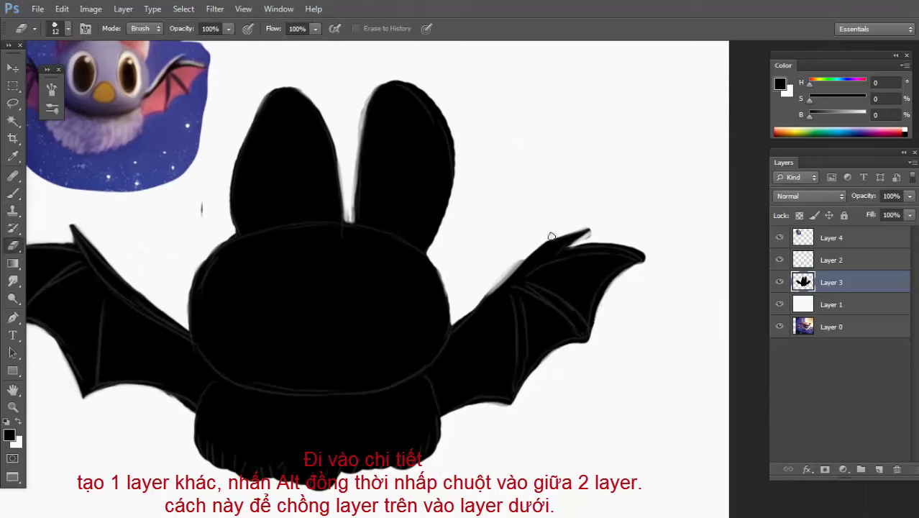
pyautogui.moveTo(552, 237)
pyautogui.mouseDown()
pyautogui.moveTo(510, 265)
pyautogui.moveTo(550, 239)
pyautogui.moveTo(446, 287)
pyautogui.mouseUp()
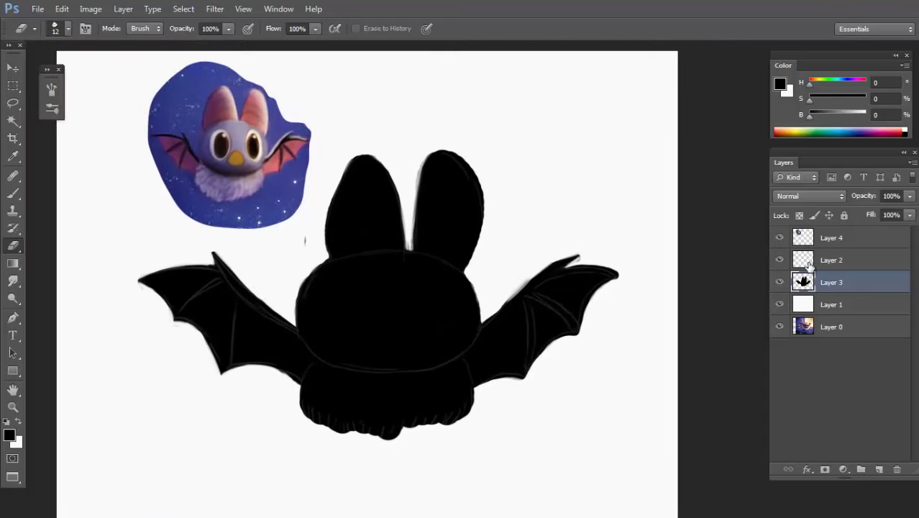
pyautogui.click(779, 282)
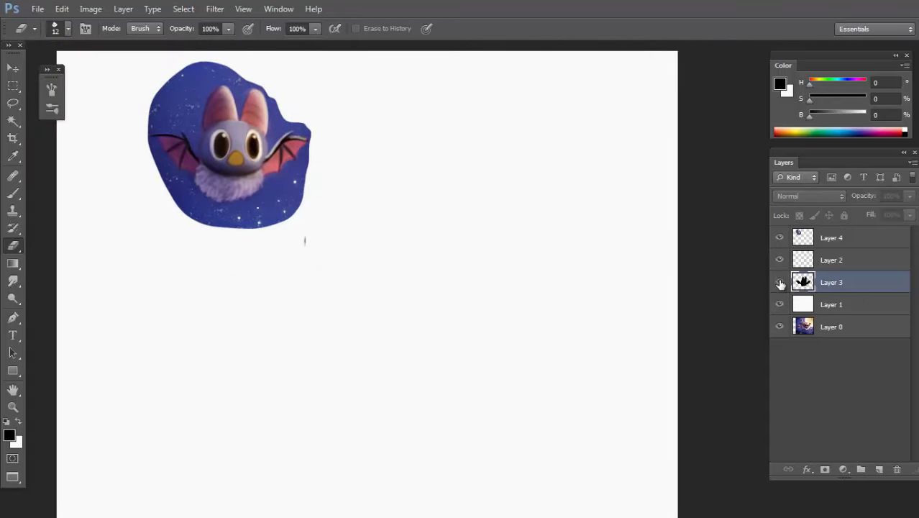
pyautogui.click(779, 282)
pyautogui.moveTo(427, 322); pyautogui.dragTo(445, 309)
pyautogui.moveTo(447, 297); pyautogui.dragTo(433, 304)
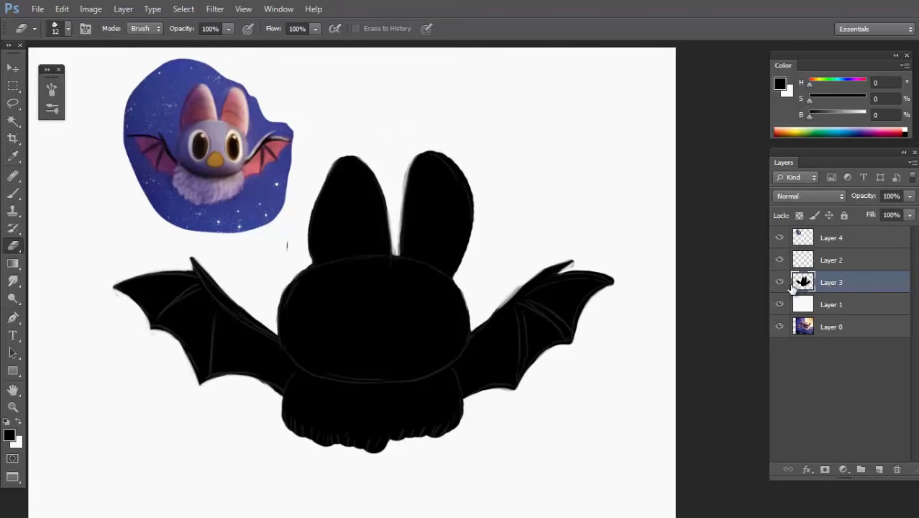
# Create a new layer above Layer 3 and clip it to the silhouette.
pyautogui.hotkey('ctrl', 'shift', 'n')
pyautogui.press('Return')
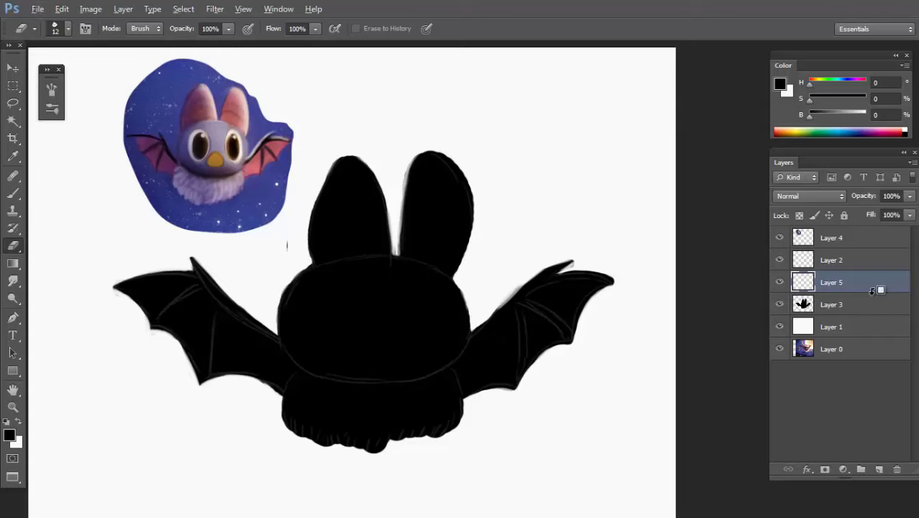
pyautogui.keyDown('alt'); pyautogui.click(872, 291); pyautogui.keyUp('alt')
# Choose a textured 60 px brush and enable Transfer in its brush settings with opacity jitter at 0%.
pyautogui.press('b')
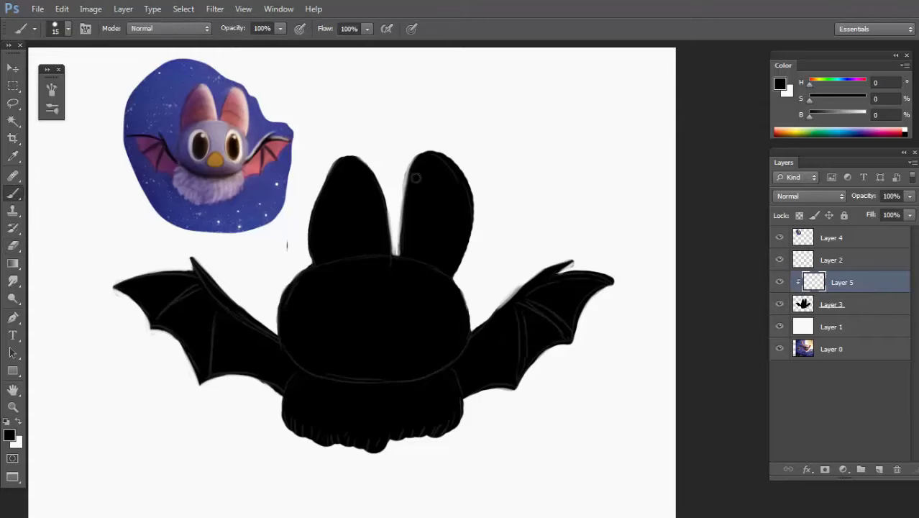
pyautogui.rightClick(445, 264)
pyautogui.click(495, 376)
pyautogui.press('Return')
pyautogui.click(86, 29)
pyautogui.click(82, 196)
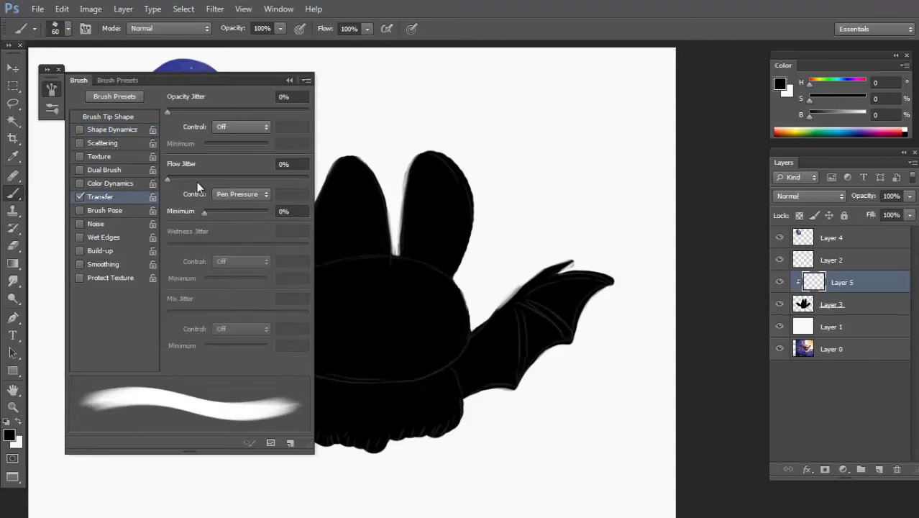
pyautogui.moveTo(225, 111)
pyautogui.mouseDown()
pyautogui.moveTo(302, 112)
pyautogui.moveTo(171, 113)
pyautogui.mouseUp()
pyautogui.click(289, 80)
# Fill the bat's head on Layer 5 with violet (H 251, S 47, B 65).
pyautogui.moveTo(331, 293); pyautogui.dragTo(356, 286)
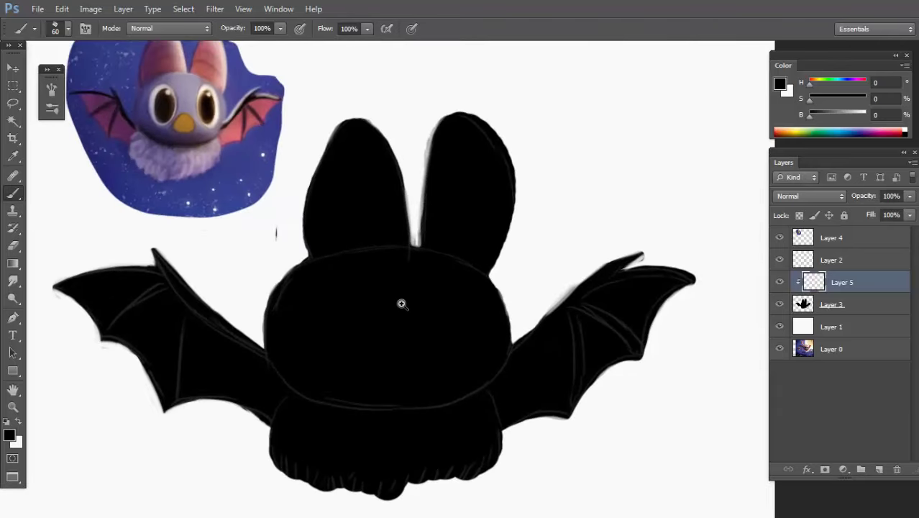
pyautogui.moveTo(401, 304); pyautogui.dragTo(394, 304)
pyautogui.moveTo(446, 273); pyautogui.dragTo(430, 279)
pyautogui.click(868, 132)
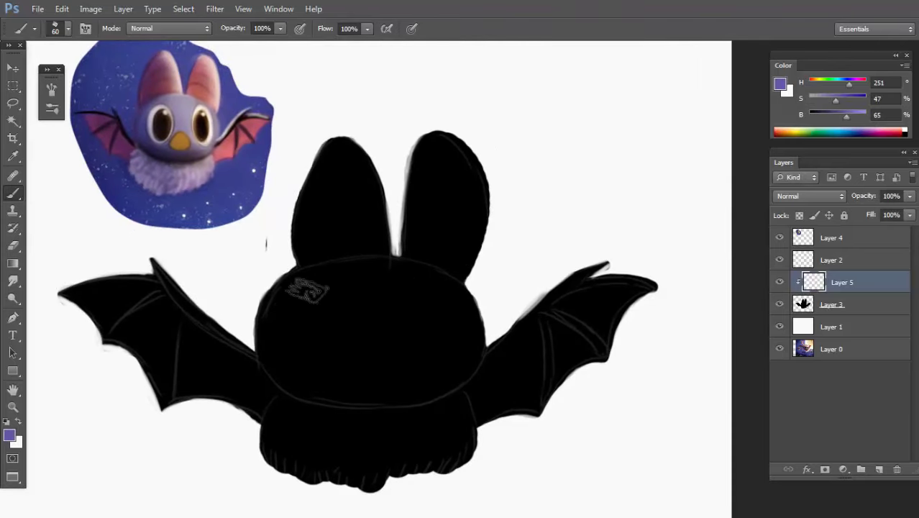
pyautogui.moveTo(284, 319)
pyautogui.mouseDown()
pyautogui.moveTo(290, 356)
pyautogui.moveTo(289, 313)
pyautogui.moveTo(382, 305)
pyautogui.moveTo(302, 293)
pyautogui.moveTo(353, 279)
pyautogui.moveTo(266, 322)
pyautogui.moveTo(369, 284)
pyautogui.moveTo(313, 284)
pyautogui.moveTo(345, 275)
pyautogui.moveTo(315, 280)
pyautogui.moveTo(378, 269)
pyautogui.moveTo(441, 289)
pyautogui.moveTo(464, 325)
pyautogui.moveTo(458, 342)
pyautogui.moveTo(414, 347)
pyautogui.moveTo(407, 296)
pyautogui.moveTo(366, 357)
pyautogui.moveTo(311, 322)
pyautogui.moveTo(271, 328)
pyautogui.moveTo(322, 376)
pyautogui.moveTo(317, 389)
pyautogui.moveTo(292, 383)
pyautogui.moveTo(364, 379)
pyautogui.moveTo(465, 340)
pyautogui.moveTo(438, 284)
pyautogui.moveTo(466, 303)
pyautogui.moveTo(472, 338)
pyautogui.moveTo(458, 366)
pyautogui.moveTo(464, 359)
pyautogui.moveTo(428, 387)
pyautogui.moveTo(385, 397)
pyautogui.moveTo(301, 377)
pyautogui.moveTo(335, 394)
pyautogui.moveTo(439, 376)
pyautogui.moveTo(357, 400)
pyautogui.moveTo(429, 390)
pyautogui.moveTo(464, 357)
pyautogui.mouseUp()
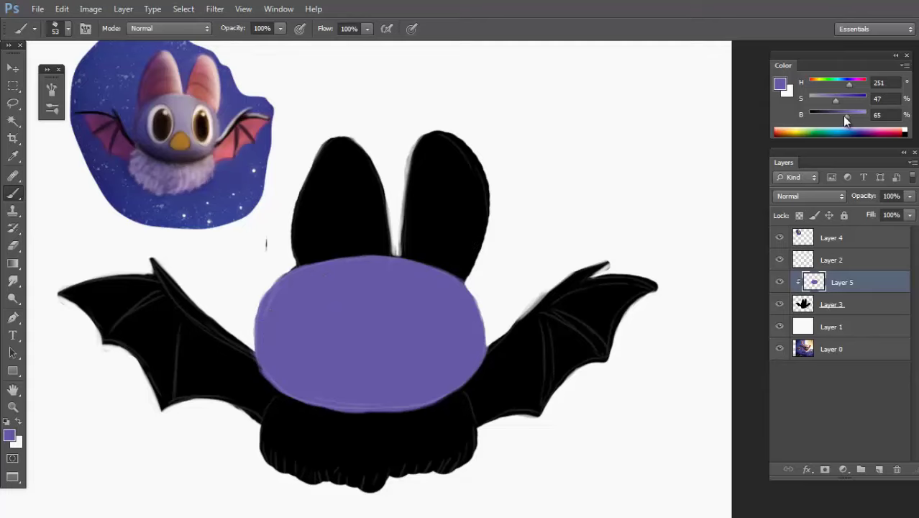
# Shade the head's left edge with dark blue (H 227, S 47, B 30) using a 31 px brush at 50% opacity.
pyautogui.moveTo(828, 117); pyautogui.dragTo(826, 117)
pyautogui.click(845, 85)
pyautogui.moveTo(264, 254); pyautogui.dragTo(249, 260)
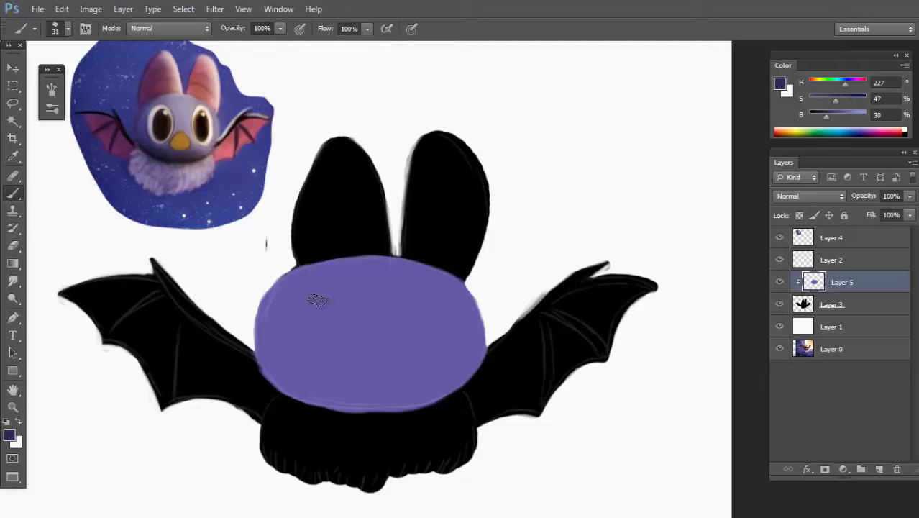
pyautogui.moveTo(265, 341)
pyautogui.mouseDown()
pyautogui.moveTo(268, 315)
pyautogui.moveTo(284, 379)
pyautogui.moveTo(266, 364)
pyautogui.moveTo(316, 397)
pyautogui.mouseUp()
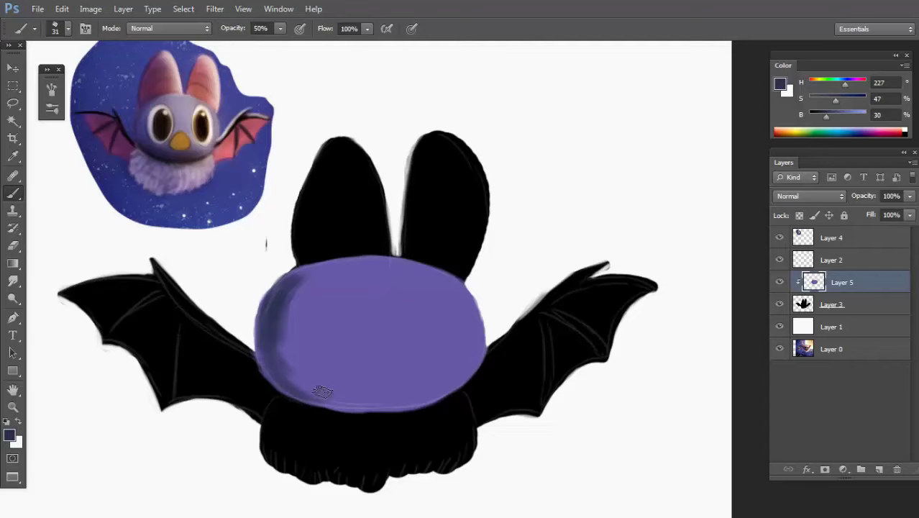
# Blend the shading around the head's sides, bottom and forehead with sampled purples, enlarging the brush to 65 px.
pyautogui.keyDown('alt'); pyautogui.click(281, 356); pyautogui.keyUp('alt')
pyautogui.keyDown('alt'); pyautogui.click(279, 348); pyautogui.keyUp('alt')
pyautogui.moveTo(276, 339)
pyautogui.mouseDown()
pyautogui.moveTo(311, 271)
pyautogui.moveTo(300, 274)
pyautogui.moveTo(304, 302)
pyautogui.mouseUp()
pyautogui.moveTo(381, 406)
pyautogui.mouseDown()
pyautogui.moveTo(467, 370)
pyautogui.moveTo(345, 392)
pyautogui.mouseUp()
pyautogui.keyDown('alt'); pyautogui.click(411, 365); pyautogui.keyUp('alt')
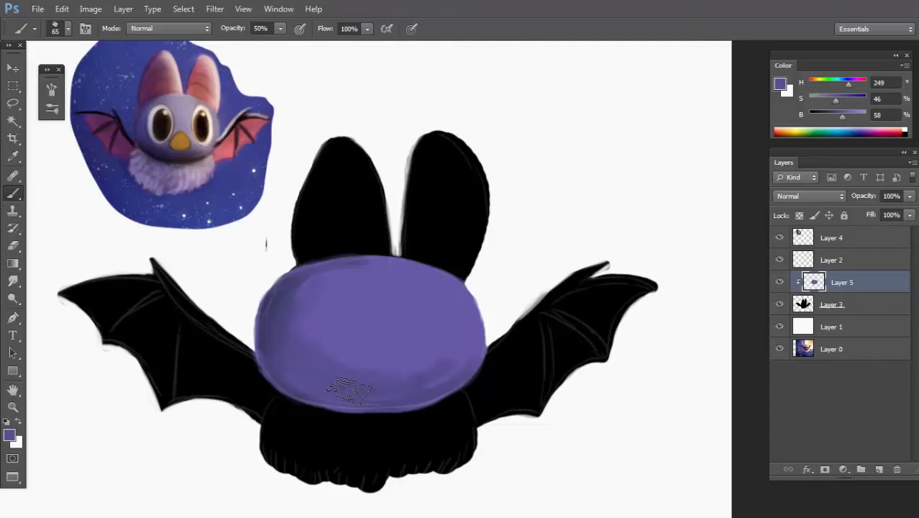
pyautogui.keyDown('alt'); pyautogui.click(286, 300); pyautogui.keyUp('alt')
pyautogui.moveTo(309, 288); pyautogui.dragTo(416, 274)
pyautogui.moveTo(309, 312)
pyautogui.mouseDown()
pyautogui.moveTo(364, 357)
pyautogui.moveTo(451, 313)
pyautogui.mouseUp()
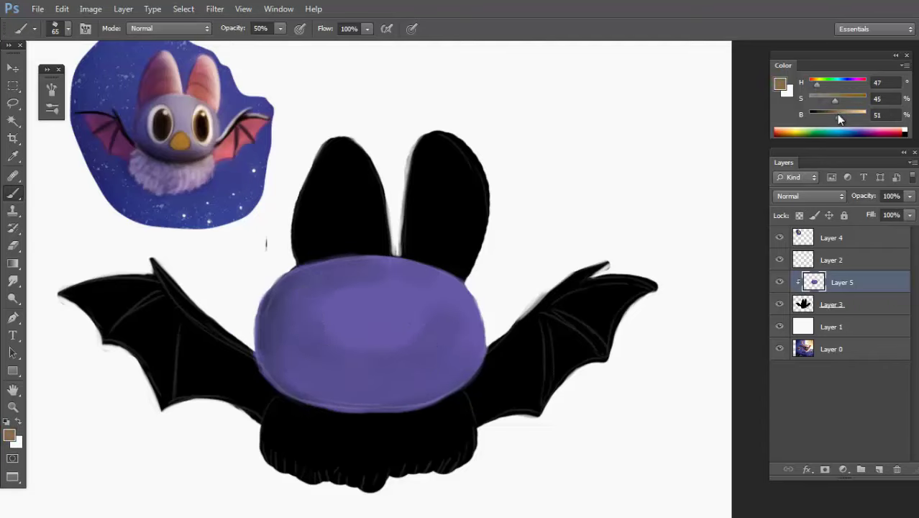
# Paint a sandy yellow highlight (H 43, S 45, B 81) on the head's upper right and soften it with sampled tones.
pyautogui.moveTo(817, 84); pyautogui.dragTo(833, 92)
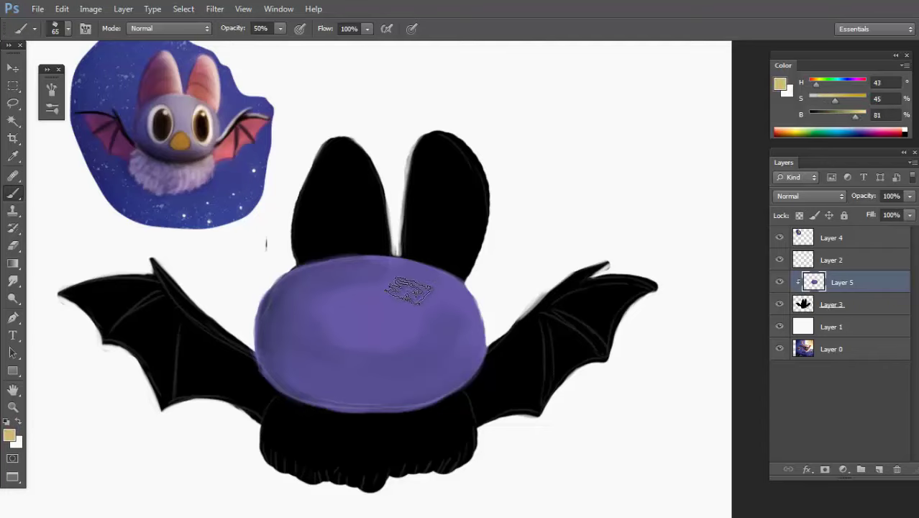
pyautogui.moveTo(409, 290)
pyautogui.mouseDown()
pyautogui.moveTo(385, 295)
pyautogui.moveTo(425, 307)
pyautogui.moveTo(383, 290)
pyautogui.moveTo(381, 279)
pyautogui.moveTo(447, 299)
pyautogui.moveTo(341, 298)
pyautogui.moveTo(424, 294)
pyautogui.moveTo(399, 321)
pyautogui.moveTo(442, 325)
pyautogui.moveTo(417, 344)
pyautogui.moveTo(306, 313)
pyautogui.moveTo(339, 334)
pyautogui.moveTo(397, 342)
pyautogui.moveTo(455, 330)
pyautogui.moveTo(400, 353)
pyautogui.mouseUp()
pyautogui.keyDown('alt'); pyautogui.click(420, 308); pyautogui.keyUp('alt')
pyautogui.keyDown('alt'); pyautogui.click(400, 372); pyautogui.keyUp('alt')
pyautogui.keyDown('alt'); pyautogui.click(397, 363); pyautogui.keyUp('alt')
pyautogui.moveTo(312, 336)
pyautogui.mouseDown()
pyautogui.moveTo(294, 353)
pyautogui.moveTo(343, 334)
pyautogui.moveTo(401, 327)
pyautogui.mouseUp()
# Blend sampled purple and highlight tones across the middle and lower right of the head.
pyautogui.keyDown('alt'); pyautogui.click(279, 352); pyautogui.keyUp('alt')
pyautogui.moveTo(310, 310)
pyautogui.mouseDown()
pyautogui.moveTo(361, 278)
pyautogui.moveTo(378, 329)
pyautogui.moveTo(408, 327)
pyautogui.moveTo(444, 308)
pyautogui.mouseUp()
pyautogui.keyDown('alt'); pyautogui.click(337, 275); pyautogui.keyUp('alt')
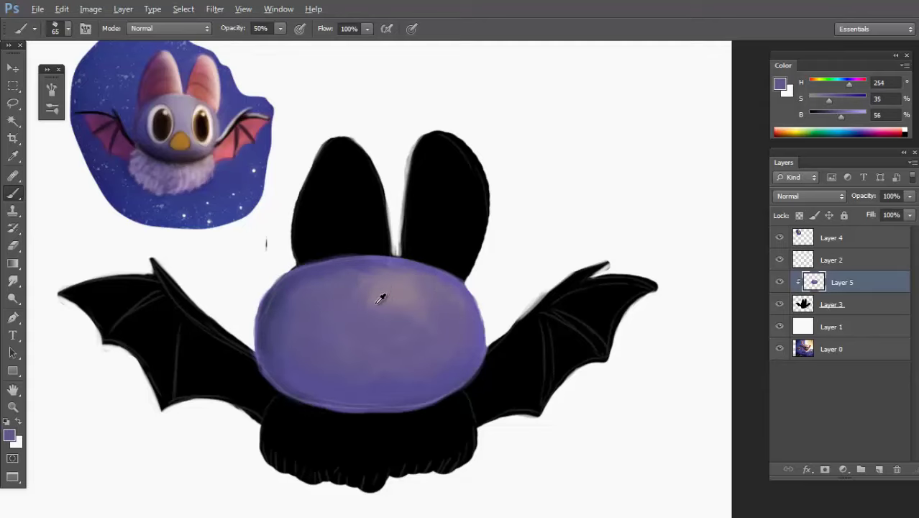
pyautogui.keyDown('alt'); pyautogui.click(381, 298); pyautogui.keyUp('alt')
pyautogui.moveTo(399, 353); pyautogui.dragTo(429, 350)
pyautogui.scroll(-1, 407, 290)
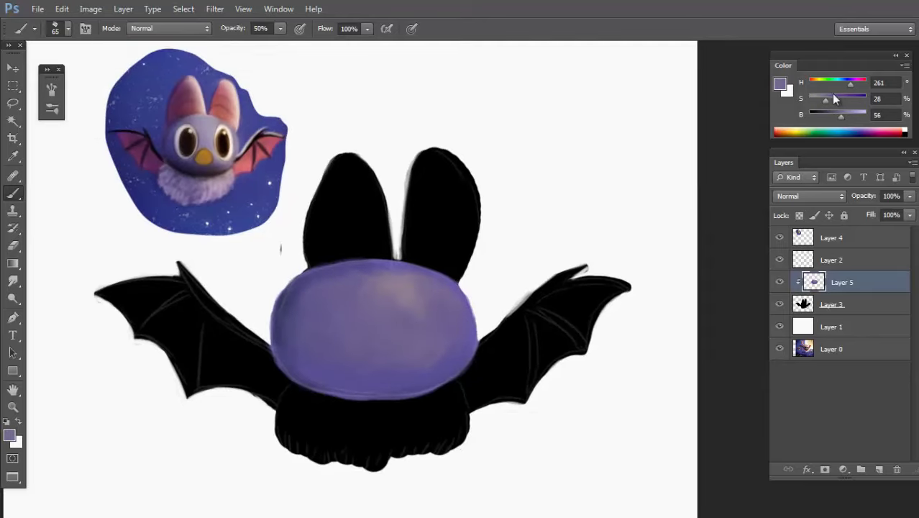
# Shade the head's left side and underside with dark purple (H 247, S 42, B 42) at 40% opacity, softening it with a sampled purple.
pyautogui.moveTo(829, 120); pyautogui.dragTo(827, 121)
pyautogui.moveTo(329, 262); pyautogui.dragTo(316, 279)
pyautogui.moveTo(293, 324)
pyautogui.mouseDown()
pyautogui.moveTo(309, 369)
pyautogui.moveTo(299, 340)
pyautogui.moveTo(336, 375)
pyautogui.moveTo(314, 364)
pyautogui.moveTo(349, 379)
pyautogui.moveTo(381, 384)
pyautogui.moveTo(440, 369)
pyautogui.moveTo(348, 372)
pyautogui.moveTo(325, 356)
pyautogui.mouseUp()
pyautogui.keyDown('alt'); pyautogui.click(327, 357); pyautogui.keyUp('alt')
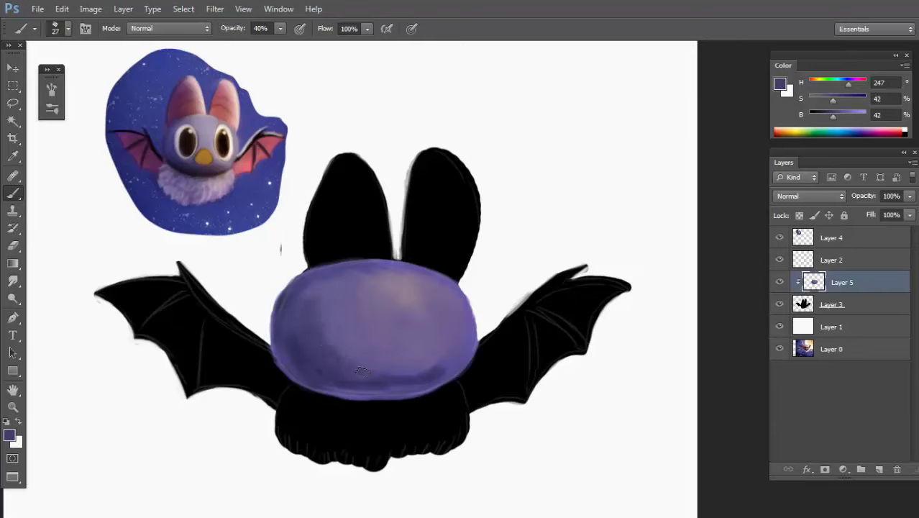
pyautogui.keyDown('alt'); pyautogui.click(368, 358); pyautogui.keyUp('alt')
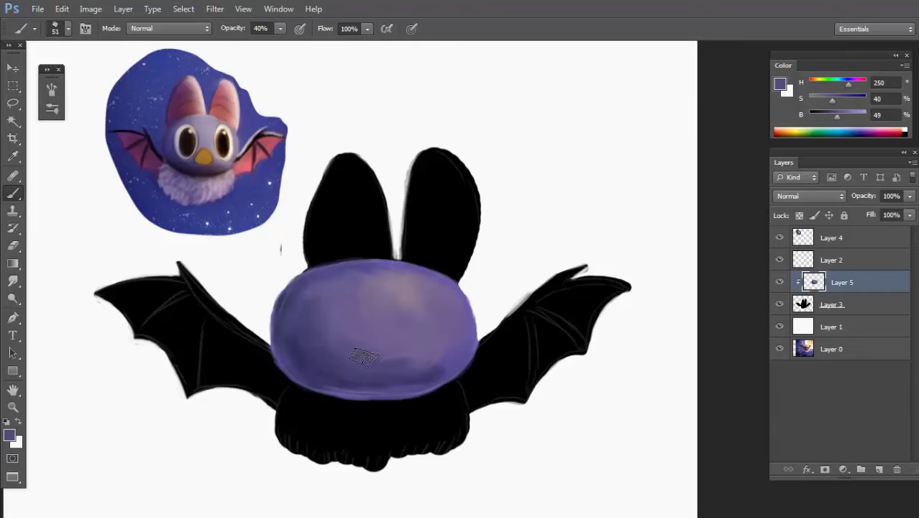
# Brighten the head's upper-right highlight with pale yellow (H 51, S 15, B 82) and blend its edges with sampled tones using a smaller brush.
pyautogui.moveTo(421, 288)
pyautogui.mouseDown()
pyautogui.moveTo(356, 349)
pyautogui.moveTo(404, 327)
pyautogui.mouseUp()
pyautogui.keyDown('alt'); pyautogui.click(415, 289); pyautogui.keyUp('alt')
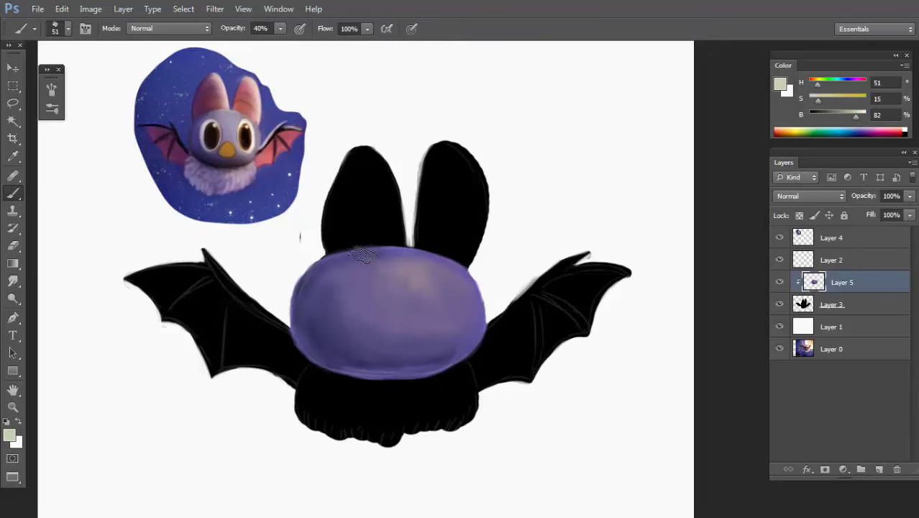
pyautogui.press('[')
pyautogui.press('[')
pyautogui.press('[')
pyautogui.keyDown('alt'); pyautogui.click(429, 275); pyautogui.keyUp('alt')
pyautogui.moveTo(403, 280)
pyautogui.mouseDown()
pyautogui.moveTo(427, 279)
pyautogui.moveTo(405, 289)
pyautogui.moveTo(429, 290)
pyautogui.moveTo(386, 277)
pyautogui.moveTo(418, 299)
pyautogui.moveTo(411, 276)
pyautogui.moveTo(430, 300)
pyautogui.moveTo(427, 289)
pyautogui.moveTo(447, 292)
pyautogui.moveTo(409, 272)
pyautogui.moveTo(411, 261)
pyautogui.moveTo(405, 284)
pyautogui.mouseUp()
pyautogui.keyDown('alt'); pyautogui.click(387, 281); pyautogui.keyUp('alt')
pyautogui.keyDown('alt'); pyautogui.rightClick(405, 271); pyautogui.keyUp('alt')
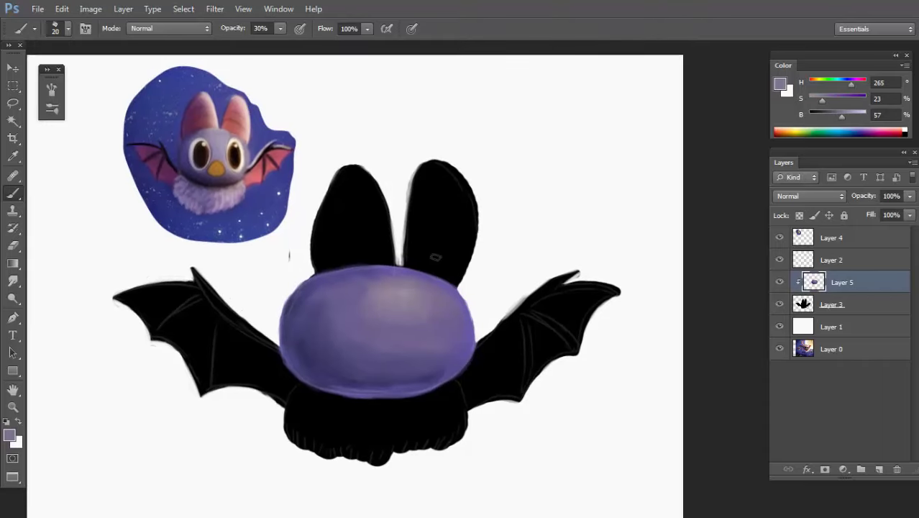
# Fill both ears with red (H 0, S 64, B 87) using the brush at 100% opacity.
pyautogui.click(889, 131)
pyautogui.moveTo(853, 99); pyautogui.dragTo(839, 99)
pyautogui.click(830, 82)
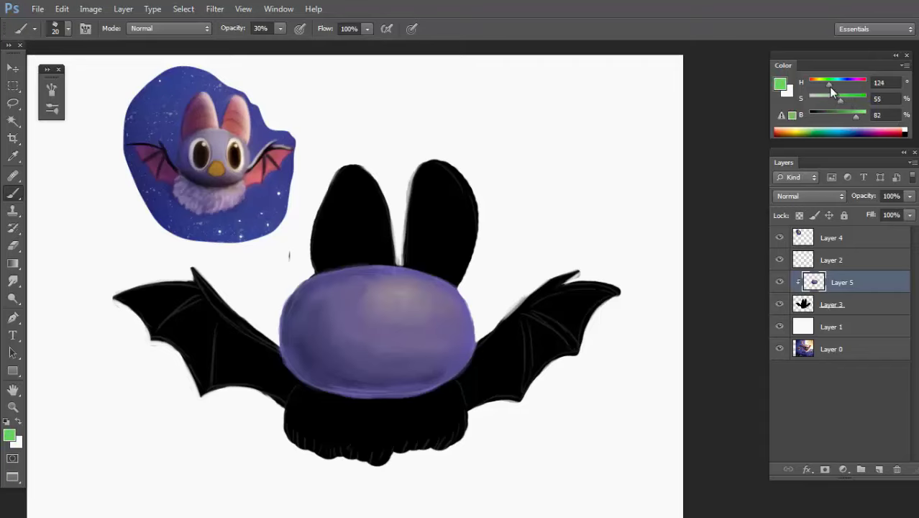
pyautogui.click(846, 97)
pyautogui.click(820, 83)
pyautogui.click(832, 116)
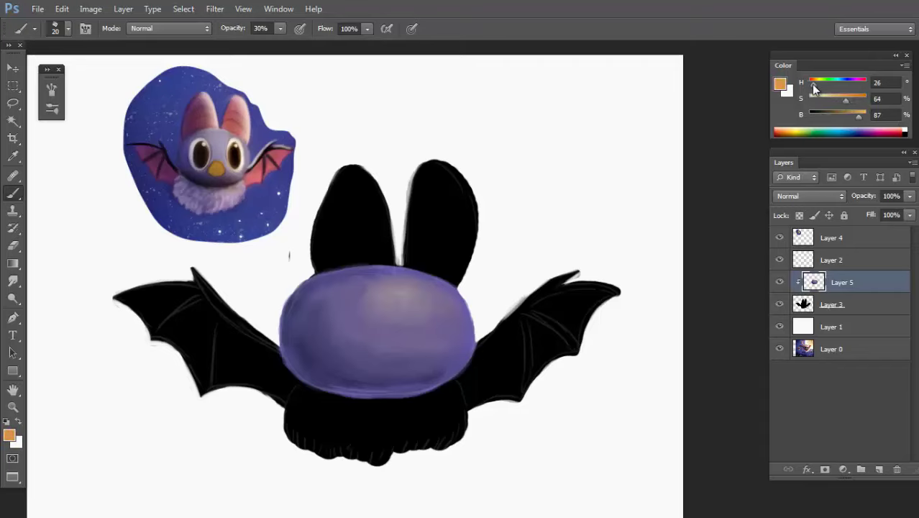
pyautogui.moveTo(810, 85); pyautogui.dragTo(809, 84)
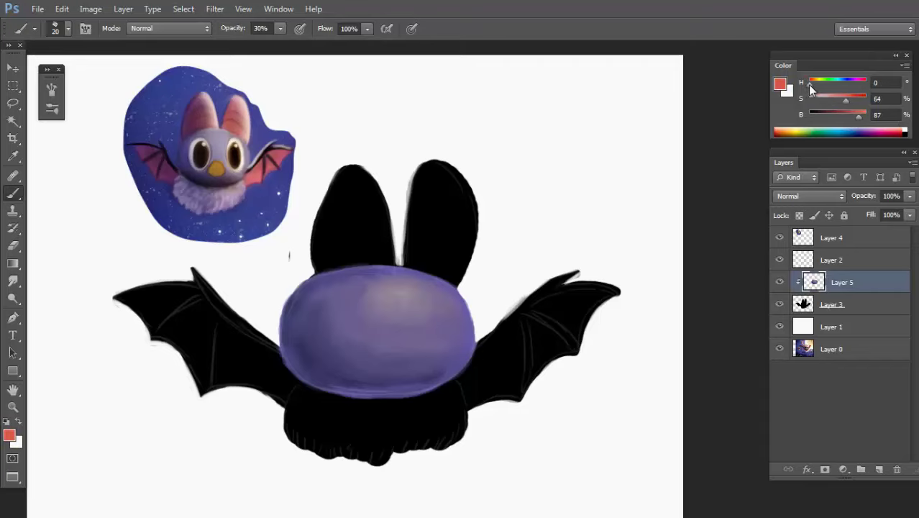
pyautogui.keyDown('alt'); pyautogui.rightClick(382, 216); pyautogui.keyUp('alt')
pyautogui.moveTo(348, 177)
pyautogui.mouseDown()
pyautogui.moveTo(339, 200)
pyautogui.moveTo(358, 165)
pyautogui.moveTo(338, 212)
pyautogui.moveTo(379, 224)
pyautogui.moveTo(324, 261)
pyautogui.moveTo(376, 253)
pyautogui.moveTo(317, 260)
pyautogui.moveTo(374, 255)
pyautogui.moveTo(380, 205)
pyautogui.moveTo(331, 248)
pyautogui.moveTo(390, 226)
pyautogui.moveTo(382, 178)
pyautogui.moveTo(431, 245)
pyautogui.moveTo(457, 200)
pyautogui.moveTo(349, 230)
pyautogui.moveTo(414, 252)
pyautogui.moveTo(432, 247)
pyautogui.moveTo(406, 258)
pyautogui.moveTo(447, 267)
pyautogui.moveTo(459, 284)
pyautogui.mouseUp()
pyautogui.press('0')
pyautogui.keyDown('alt'); pyautogui.rightClick(448, 266); pyautogui.keyUp('alt')
pyautogui.keyDown('alt'); pyautogui.rightClick(368, 232); pyautogui.keyUp('alt')
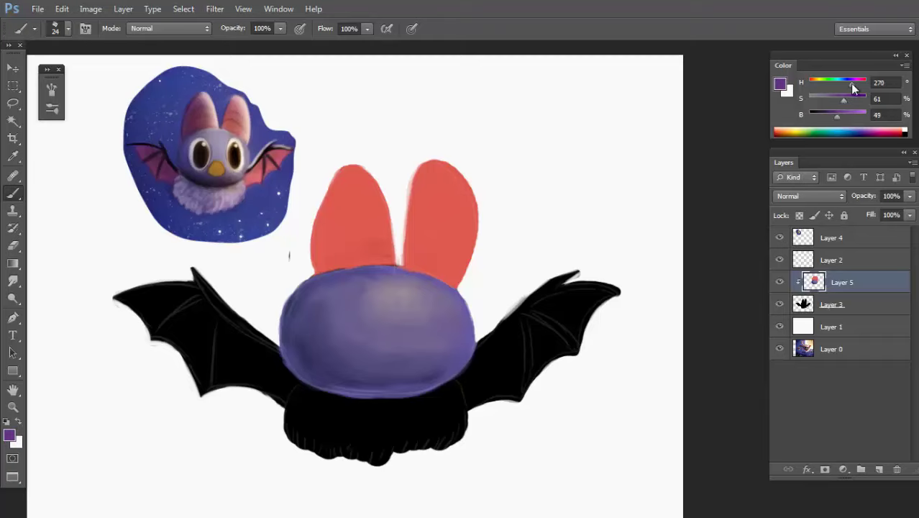
# Shade the left ear's outer side with purple (H 270, S 61, B 49) and blend it inward with sampled tones at 40% opacity.
pyautogui.keyDown('alt'); pyautogui.rightClick(327, 197); pyautogui.keyUp('alt')
pyautogui.moveTo(348, 174); pyautogui.dragTo(322, 239)
pyautogui.keyDown('alt'); pyautogui.rightClick(317, 224); pyautogui.keyUp('alt')
pyautogui.keyDown('alt'); pyautogui.click(346, 203); pyautogui.keyUp('alt')
pyautogui.keyDown('alt'); pyautogui.rightClick(332, 225); pyautogui.keyUp('alt')
pyautogui.moveTo(341, 193)
pyautogui.mouseDown()
pyautogui.moveTo(337, 249)
pyautogui.moveTo(324, 244)
pyautogui.moveTo(329, 261)
pyautogui.moveTo(310, 266)
pyautogui.moveTo(346, 190)
pyautogui.moveTo(358, 255)
pyautogui.moveTo(318, 268)
pyautogui.moveTo(329, 200)
pyautogui.moveTo(321, 267)
pyautogui.moveTo(372, 252)
pyautogui.mouseUp()
pyautogui.keyDown('alt'); pyautogui.click(333, 237); pyautogui.keyUp('alt')
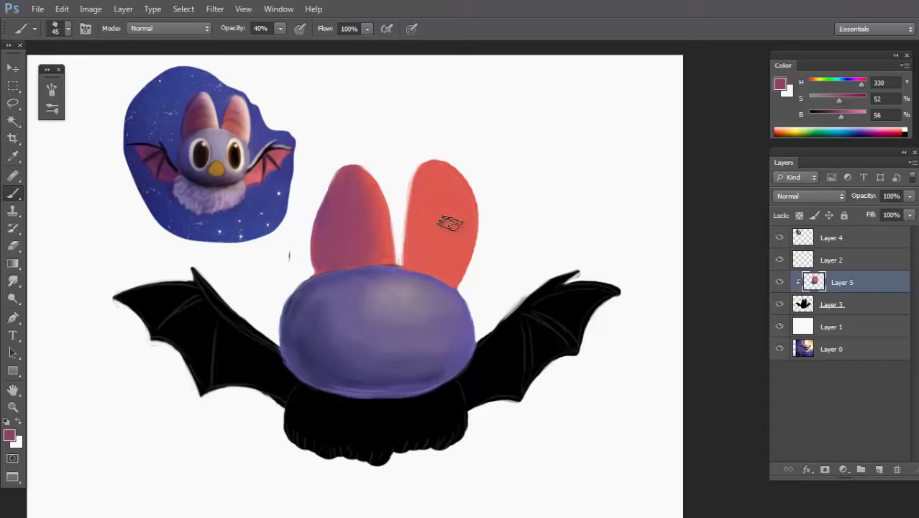
# Paint orange (H 27, S 87, B 96) over the right ear with a 45 px brush at 40% opacity.
pyautogui.click(789, 130)
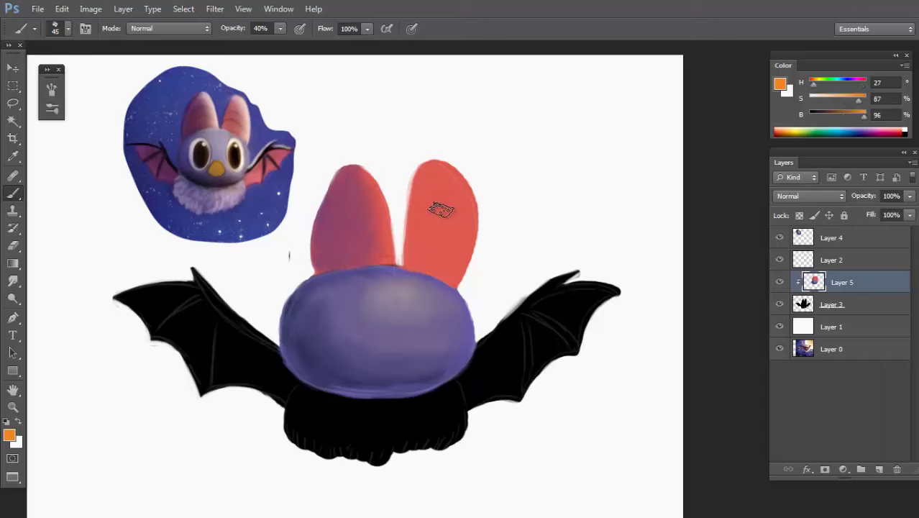
pyautogui.moveTo(448, 206)
pyautogui.mouseDown()
pyautogui.moveTo(460, 265)
pyautogui.moveTo(445, 186)
pyautogui.moveTo(455, 169)
pyautogui.moveTo(450, 260)
pyautogui.moveTo(442, 188)
pyautogui.moveTo(439, 269)
pyautogui.moveTo(469, 221)
pyautogui.moveTo(456, 157)
pyautogui.moveTo(450, 236)
pyautogui.mouseUp()
pyautogui.scroll(1, 469, 204)
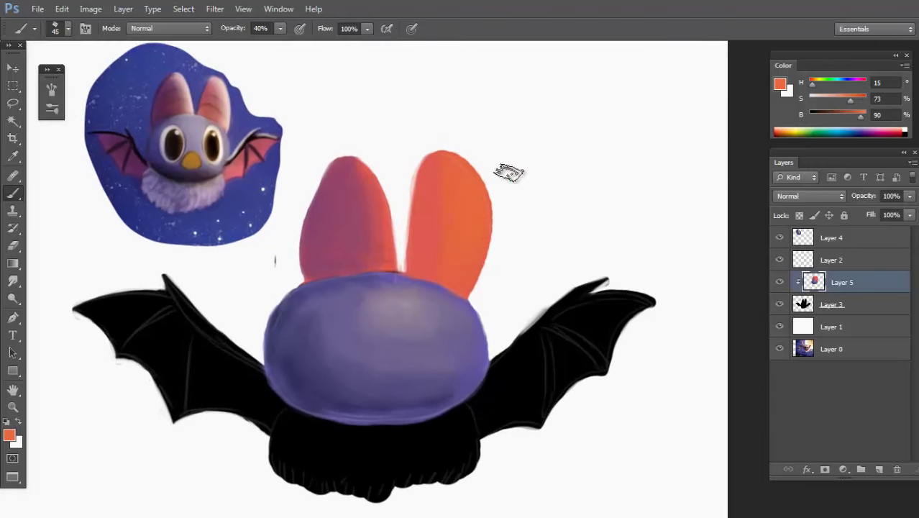
# Shade the left edges of both ears with purple (H 260, S 64, B 46) at 41% opacity and sample the right ear's orange-red.
pyautogui.click(867, 134)
pyautogui.moveTo(323, 157)
pyautogui.mouseDown()
pyautogui.moveTo(312, 161)
pyautogui.moveTo(338, 162)
pyautogui.mouseUp()
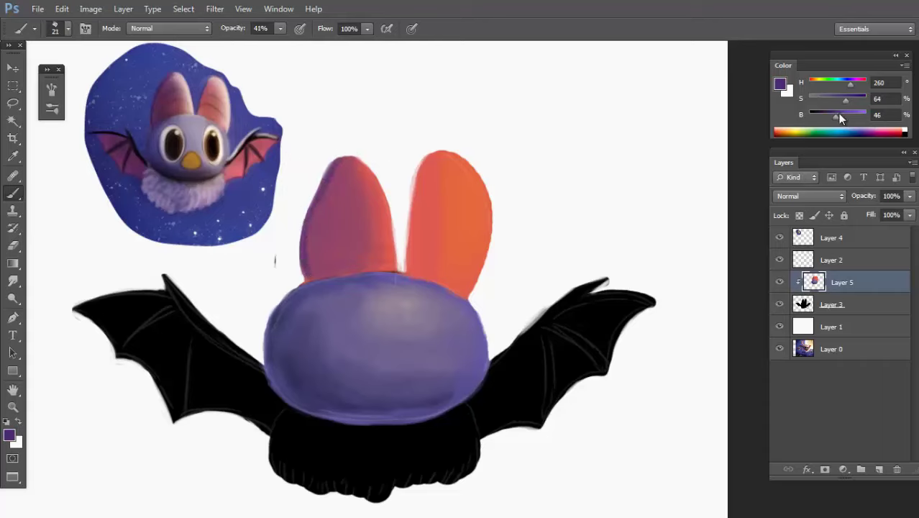
pyautogui.moveTo(424, 160); pyautogui.dragTo(407, 269)
pyautogui.moveTo(419, 223)
pyautogui.mouseDown()
pyautogui.moveTo(375, 270)
pyautogui.moveTo(435, 281)
pyautogui.moveTo(401, 330)
pyautogui.mouseUp()
pyautogui.moveTo(384, 240); pyautogui.dragTo(397, 240)
pyautogui.keyDown('alt'); pyautogui.click(418, 251); pyautogui.keyUp('alt')
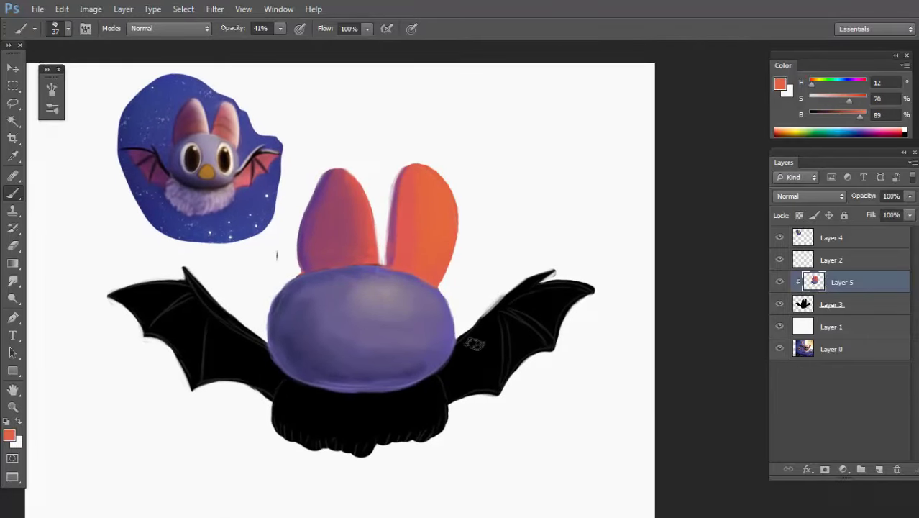
pyautogui.moveTo(469, 365)
pyautogui.mouseDown()
pyautogui.moveTo(454, 376)
pyautogui.moveTo(466, 335)
pyautogui.moveTo(460, 367)
pyautogui.mouseUp()
pyautogui.click(784, 282)
pyautogui.click(783, 282)
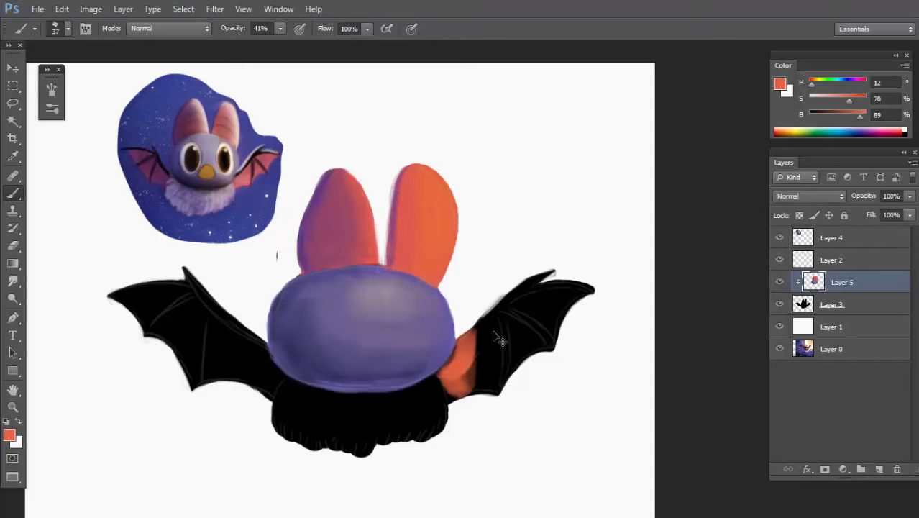
pyautogui.hotkey('ctrl', 'alt', 'z')
pyautogui.hotkey('ctrl', 'alt', 'z')
pyautogui.hotkey('ctrl', 'alt', 'z')
pyautogui.hotkey('ctrl', 'alt', 'z')
pyautogui.hotkey('ctrl', 'alt', 'z')
pyautogui.hotkey('ctrl', 'alt', 'z')
pyautogui.hotkey('ctrl', 'alt', 'z')
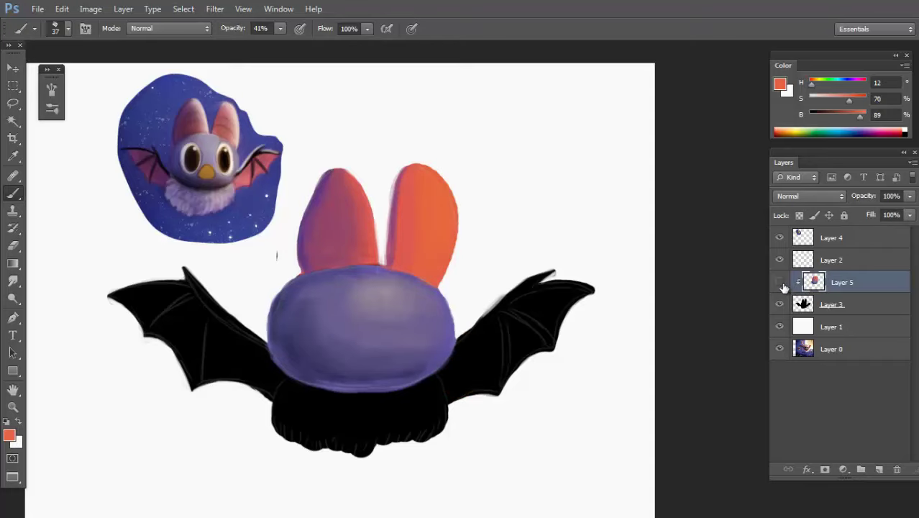
pyautogui.click(779, 282)
pyautogui.click(779, 282)
# Add a new clipped layer and fill the right wing with orange-red (H 12, S 70, B 89), enlarging the brush to 84 px.
pyautogui.hotkey('ctrl', 'shift', 'n')
pyautogui.press('Return')
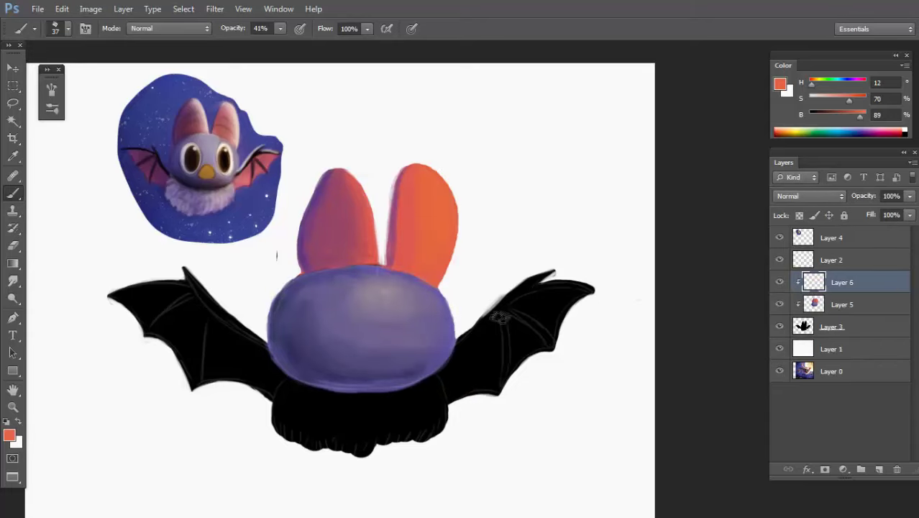
pyautogui.moveTo(501, 317)
pyautogui.mouseDown()
pyautogui.moveTo(485, 374)
pyautogui.moveTo(479, 359)
pyautogui.moveTo(466, 367)
pyautogui.moveTo(463, 348)
pyautogui.moveTo(450, 392)
pyautogui.moveTo(457, 366)
pyautogui.moveTo(490, 327)
pyautogui.moveTo(499, 394)
pyautogui.moveTo(558, 276)
pyautogui.moveTo(584, 291)
pyautogui.mouseUp()
pyautogui.press(']')
pyautogui.press(']')
pyautogui.press(']')
pyautogui.press(']')
pyautogui.press(']')
pyautogui.moveTo(521, 383)
pyautogui.mouseDown()
pyautogui.moveTo(557, 278)
pyautogui.moveTo(507, 309)
pyautogui.mouseUp()
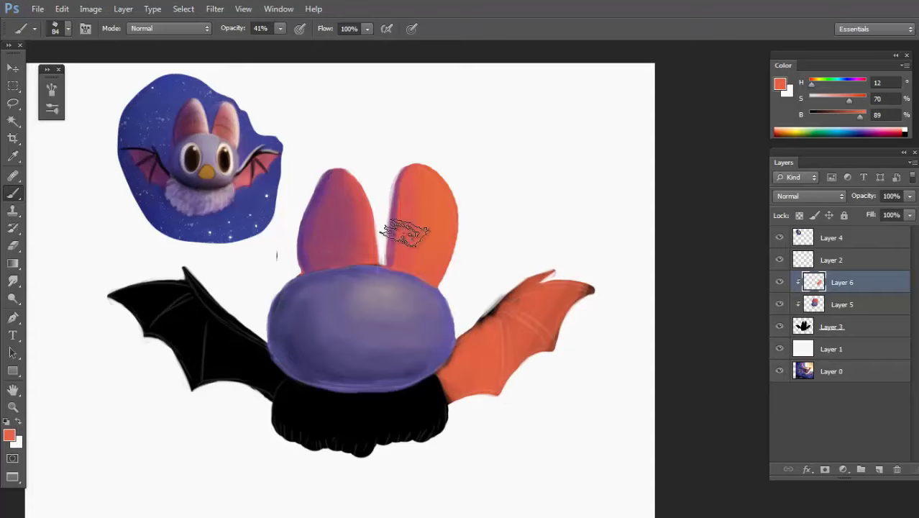
# Paint a sampled dusky pink (H 340, S 54, B 62) over the right wing with a 47 px brush, keeping orange near the body.
pyautogui.keyDown('alt'); pyautogui.click(353, 219); pyautogui.keyUp('alt')
pyautogui.moveTo(506, 381)
pyautogui.mouseDown()
pyautogui.moveTo(580, 290)
pyautogui.moveTo(484, 435)
pyautogui.moveTo(471, 359)
pyautogui.mouseUp()
pyautogui.moveTo(534, 303)
pyautogui.mouseDown()
pyautogui.moveTo(493, 330)
pyautogui.moveTo(512, 329)
pyautogui.mouseUp()
pyautogui.moveTo(473, 362)
pyautogui.mouseDown()
pyautogui.moveTo(525, 375)
pyautogui.moveTo(556, 338)
pyautogui.moveTo(525, 400)
pyautogui.mouseUp()
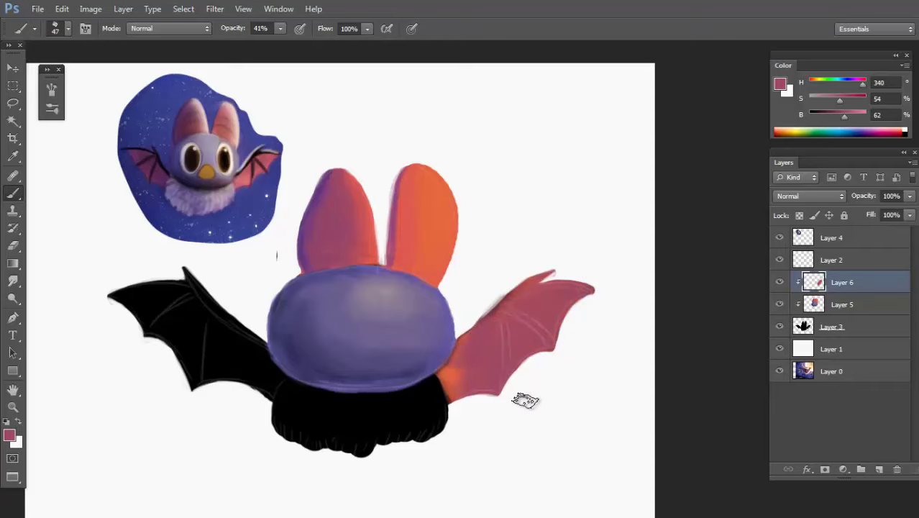
# Fill the left wing with sampled mauve (H 332, S 52, B 56) and shade it with sampled purple (H 307, S 50, B 49).
pyautogui.keyDown('alt'); pyautogui.click(325, 237); pyautogui.keyUp('alt')
pyautogui.moveTo(112, 288)
pyautogui.mouseDown()
pyautogui.moveTo(127, 266)
pyautogui.moveTo(243, 379)
pyautogui.moveTo(266, 376)
pyautogui.mouseUp()
pyautogui.moveTo(254, 394)
pyautogui.mouseDown()
pyautogui.moveTo(205, 288)
pyautogui.moveTo(180, 323)
pyautogui.moveTo(130, 302)
pyautogui.mouseUp()
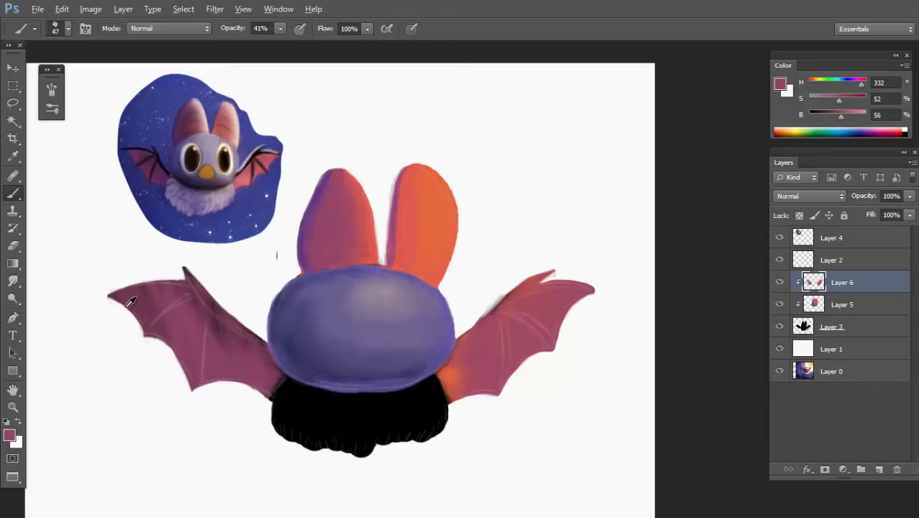
pyautogui.keyDown('alt'); pyautogui.click(316, 228); pyautogui.keyUp('alt')
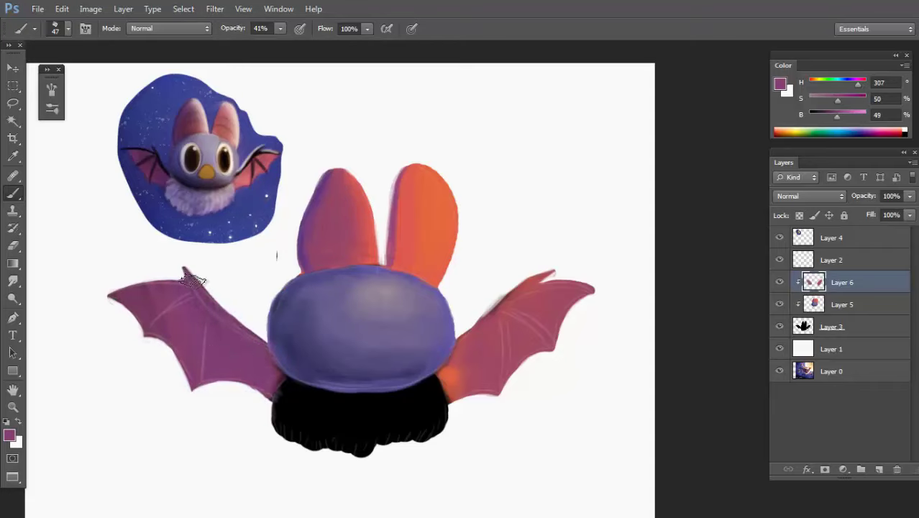
# Blend the orange at the right wing's base with sampled pinks and warm the left wing's lower part with H 354, S 55, B 70.
pyautogui.keyDown('alt'); pyautogui.moveTo(466, 373); pyautogui.dragTo(476, 348); pyautogui.keyUp('alt')
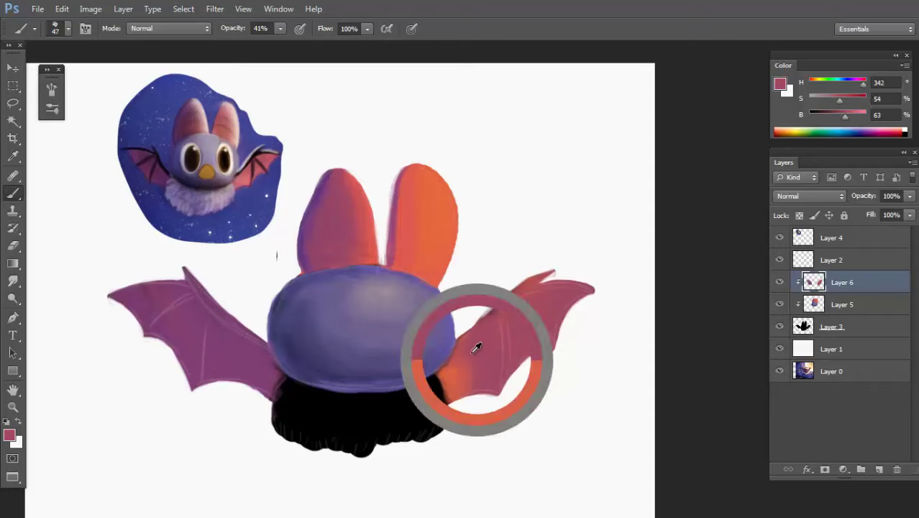
pyautogui.moveTo(456, 397); pyautogui.dragTo(457, 371)
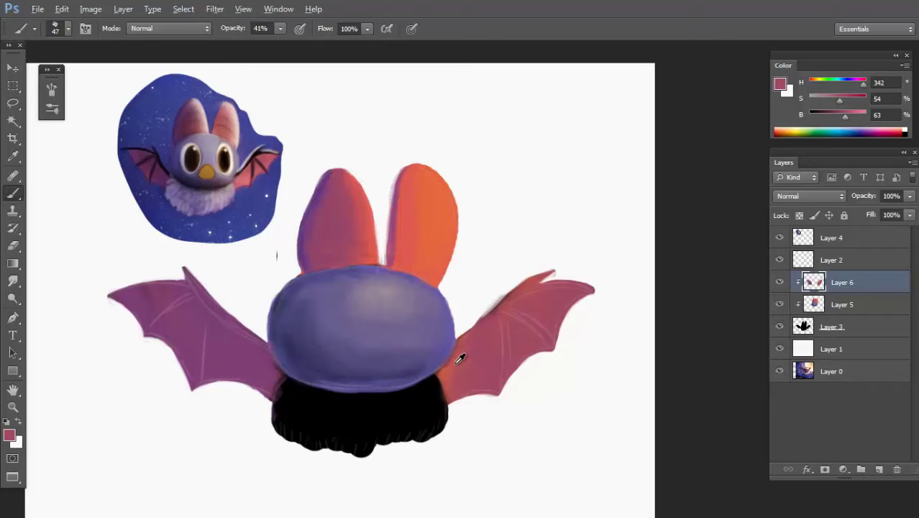
pyautogui.keyDown('alt'); pyautogui.click(456, 363); pyautogui.keyUp('alt')
pyautogui.keyDown('alt'); pyautogui.rightClick(202, 341); pyautogui.keyUp('alt')
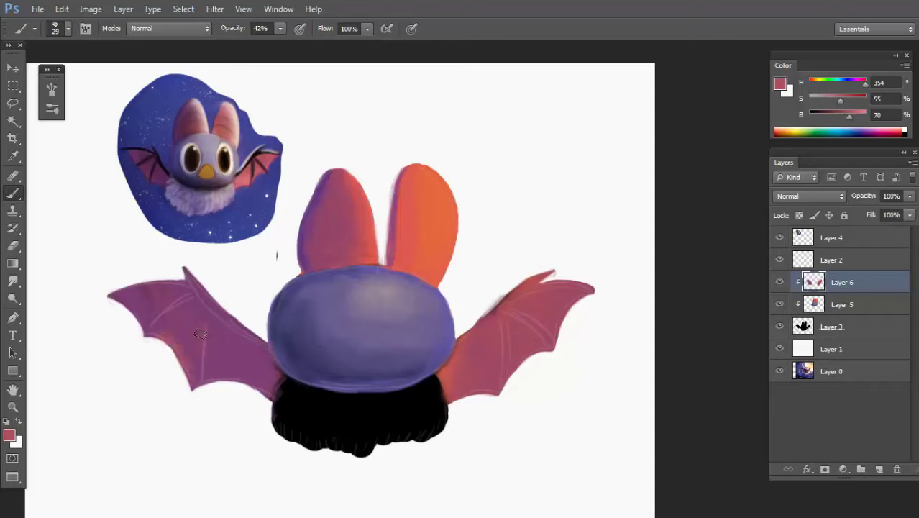
pyautogui.keyDown('alt'); pyautogui.click(144, 301); pyautogui.keyUp('alt')
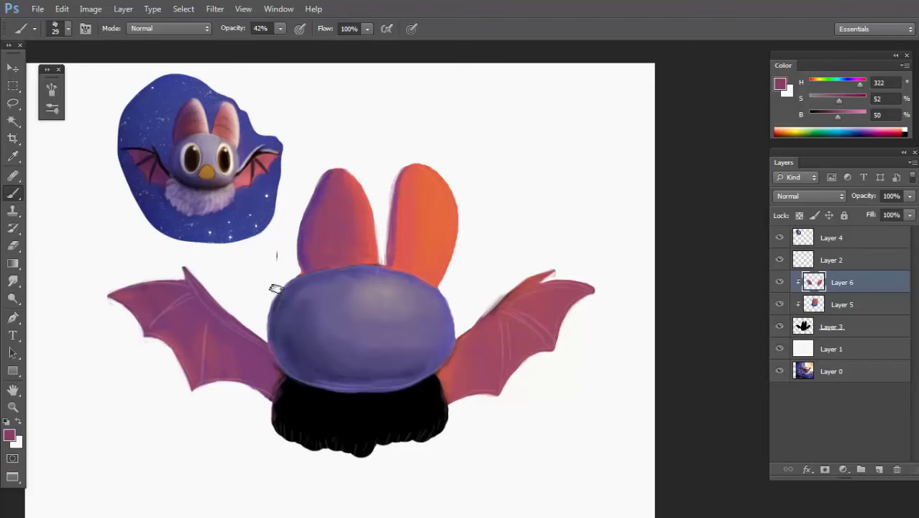
pyautogui.moveTo(338, 350); pyautogui.dragTo(317, 308)
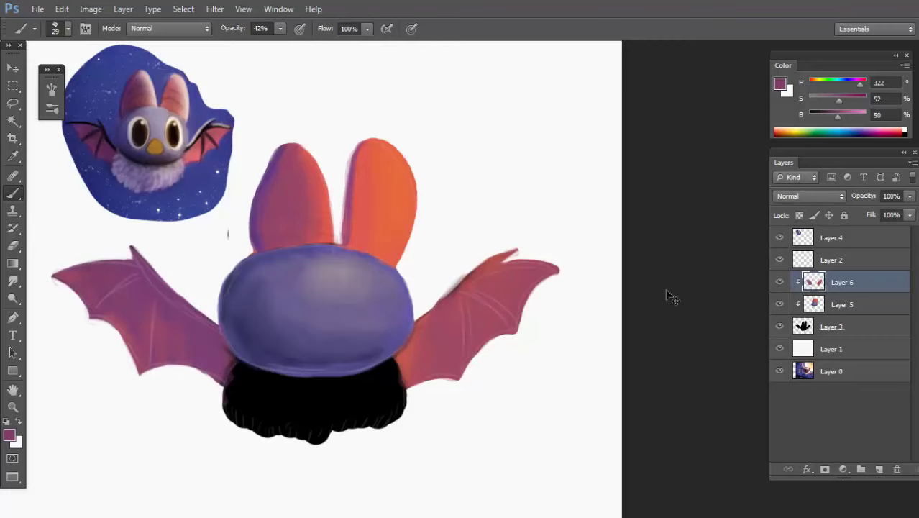
# Add another clipped layer and paint the right wing's upper arm and tip in sampled black with a 22 px brush.
pyautogui.hotkey('ctrl', 'shift', 'n')
pyautogui.press('Return')
pyautogui.scroll(1, 446, 295)
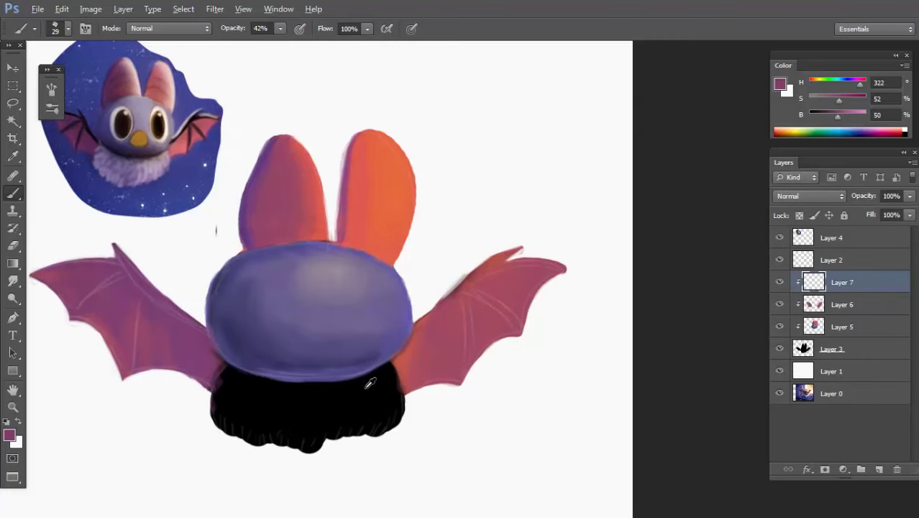
pyautogui.keyDown('alt'); pyautogui.click(371, 383); pyautogui.keyUp('alt')
pyautogui.moveTo(457, 297); pyautogui.dragTo(543, 225)
pyautogui.moveTo(507, 253); pyautogui.dragTo(468, 283)
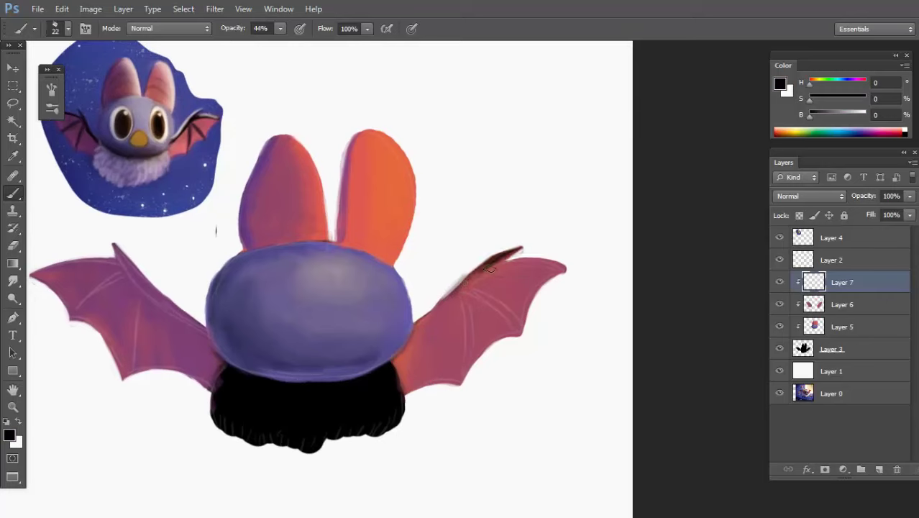
# Extend the right wing's black arm to the body and paint its top edge and two finger bones with a 12 px brush.
pyautogui.moveTo(422, 318)
pyautogui.mouseDown()
pyautogui.moveTo(482, 269)
pyautogui.moveTo(414, 325)
pyautogui.moveTo(440, 317)
pyautogui.moveTo(473, 279)
pyautogui.moveTo(561, 262)
pyautogui.moveTo(568, 269)
pyautogui.mouseUp()
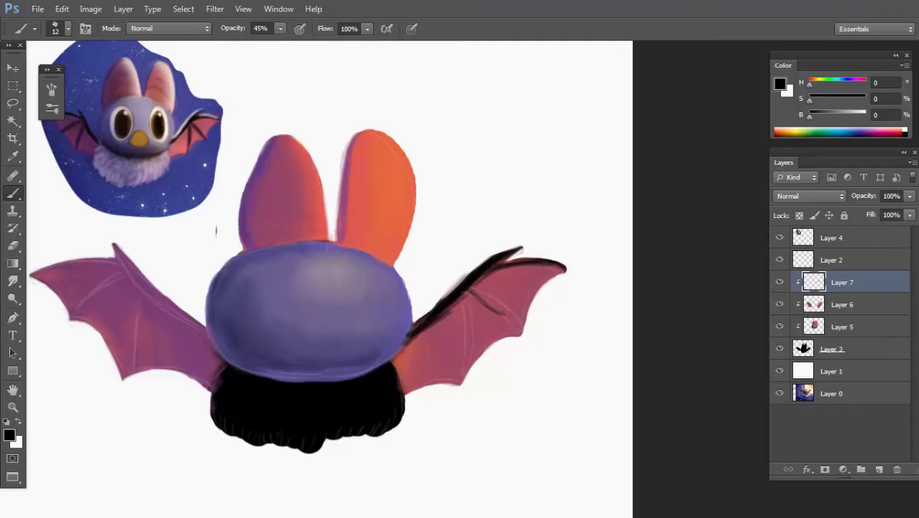
pyautogui.moveTo(466, 287); pyautogui.dragTo(519, 335)
pyautogui.moveTo(460, 293); pyautogui.dragTo(467, 385)
# Paint the left wing's arm, top edge and two finger bones in black with the 12 px brush at 45% opacity.
pyautogui.moveTo(276, 241); pyautogui.dragTo(367, 245)
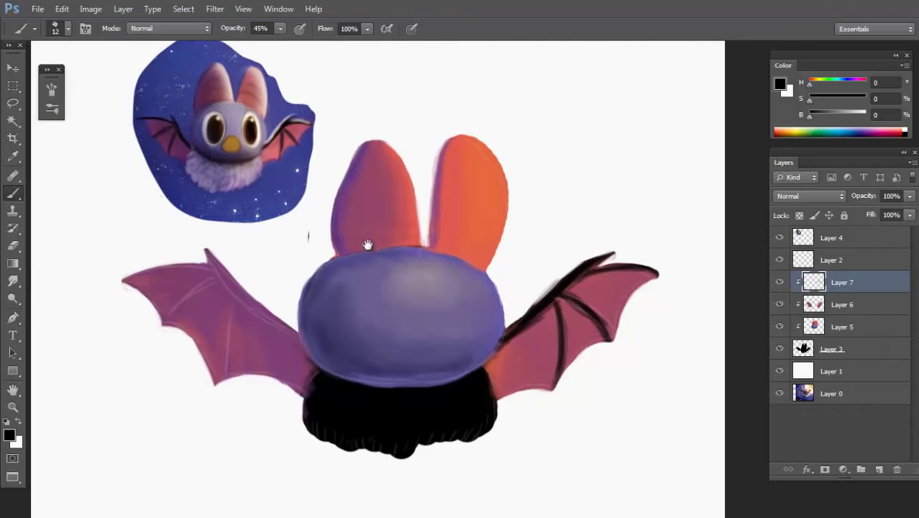
pyautogui.moveTo(213, 244)
pyautogui.mouseDown()
pyautogui.moveTo(242, 289)
pyautogui.moveTo(234, 285)
pyautogui.moveTo(277, 322)
pyautogui.moveTo(209, 248)
pyautogui.moveTo(277, 328)
pyautogui.moveTo(257, 300)
pyautogui.moveTo(308, 338)
pyautogui.mouseUp()
pyautogui.moveTo(246, 291); pyautogui.dragTo(301, 336)
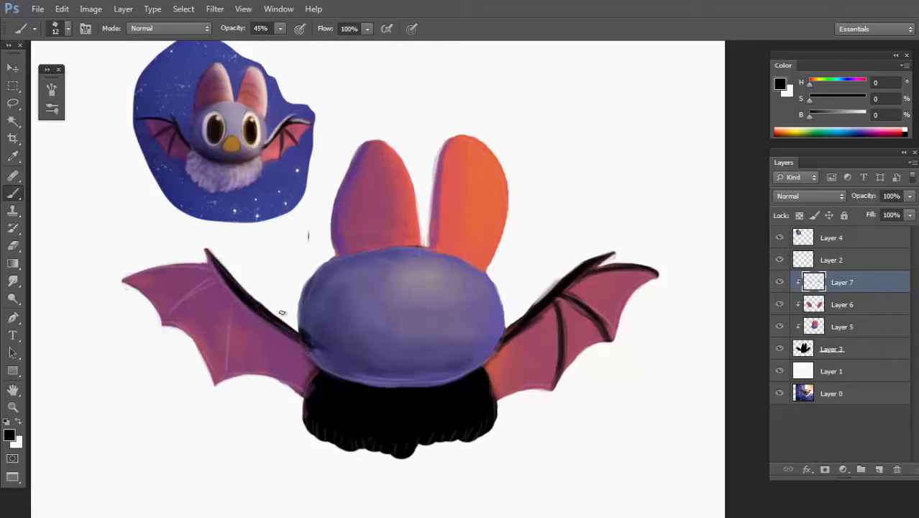
pyautogui.moveTo(212, 267)
pyautogui.mouseDown()
pyautogui.moveTo(130, 280)
pyautogui.moveTo(212, 263)
pyautogui.mouseUp()
pyautogui.moveTo(139, 277)
pyautogui.mouseDown()
pyautogui.moveTo(189, 272)
pyautogui.moveTo(190, 304)
pyautogui.moveTo(170, 326)
pyautogui.mouseUp()
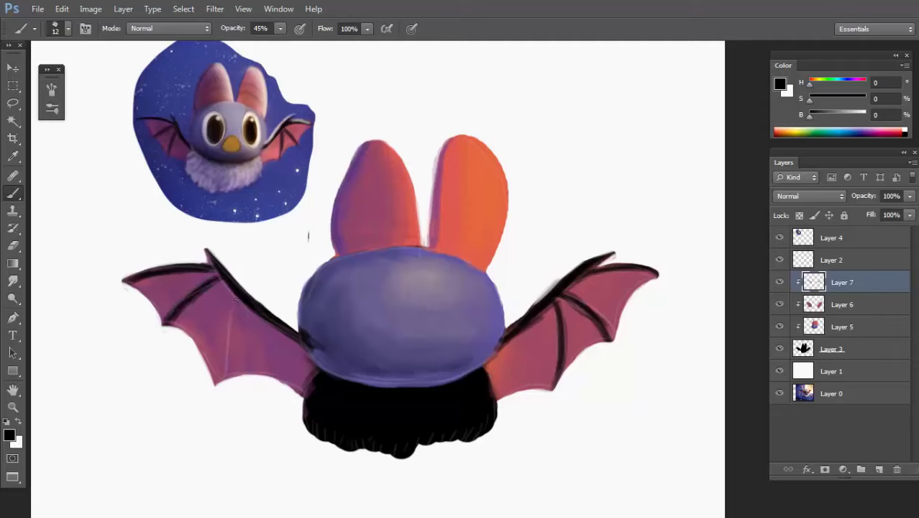
pyautogui.moveTo(235, 299); pyautogui.dragTo(215, 384)
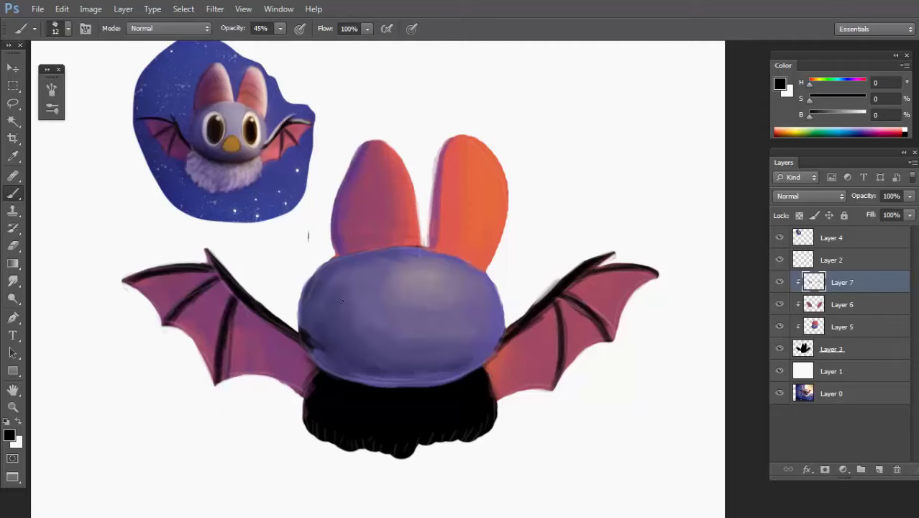
# Erase the black overlapping the head's left edge, and extend and thicken the right wing's black arm around its base and upper edge.
pyautogui.press('e')
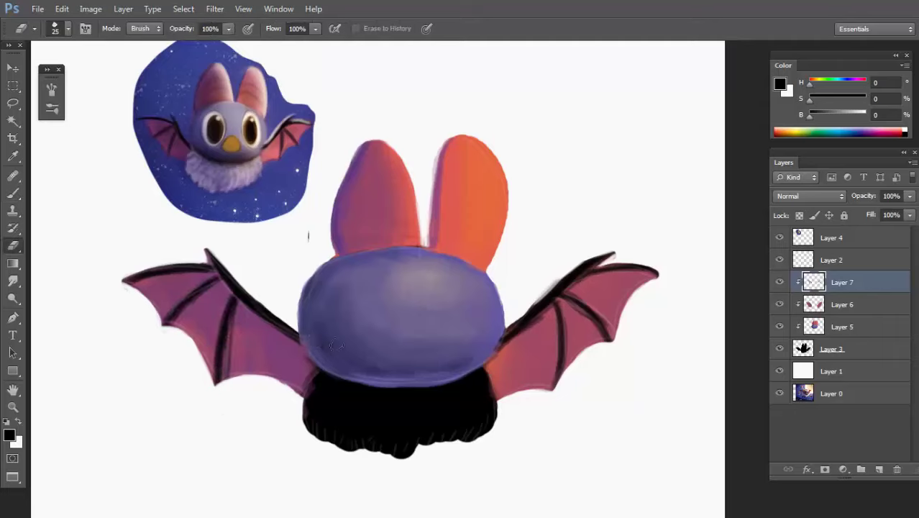
pyautogui.press('b')
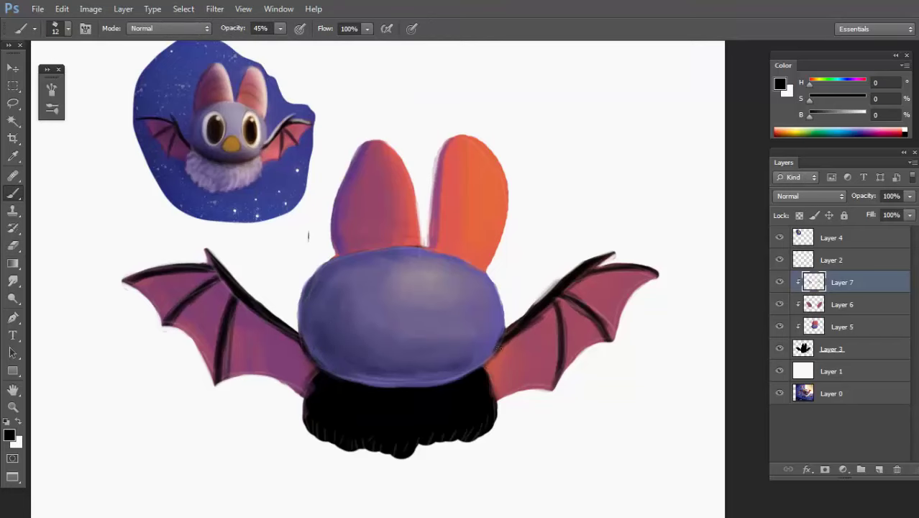
pyautogui.moveTo(498, 349); pyautogui.dragTo(486, 368)
pyautogui.moveTo(474, 306)
pyautogui.mouseDown()
pyautogui.moveTo(429, 352)
pyautogui.moveTo(479, 353)
pyautogui.moveTo(493, 326)
pyautogui.moveTo(526, 325)
pyautogui.moveTo(490, 297)
pyautogui.moveTo(435, 335)
pyautogui.mouseUp()
pyautogui.moveTo(480, 303); pyautogui.dragTo(560, 238)
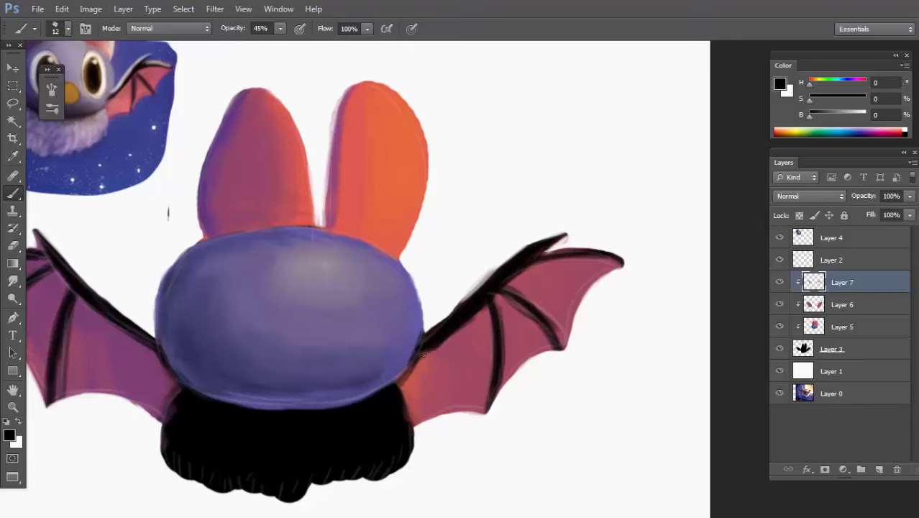
# Reinforce the black on the right wing's top edge and outer finger bone, and on the left wing's arm and bones.
pyautogui.moveTo(491, 293)
pyautogui.mouseDown()
pyautogui.moveTo(489, 413)
pyautogui.moveTo(562, 348)
pyautogui.mouseUp()
pyautogui.moveTo(521, 267); pyautogui.dragTo(617, 258)
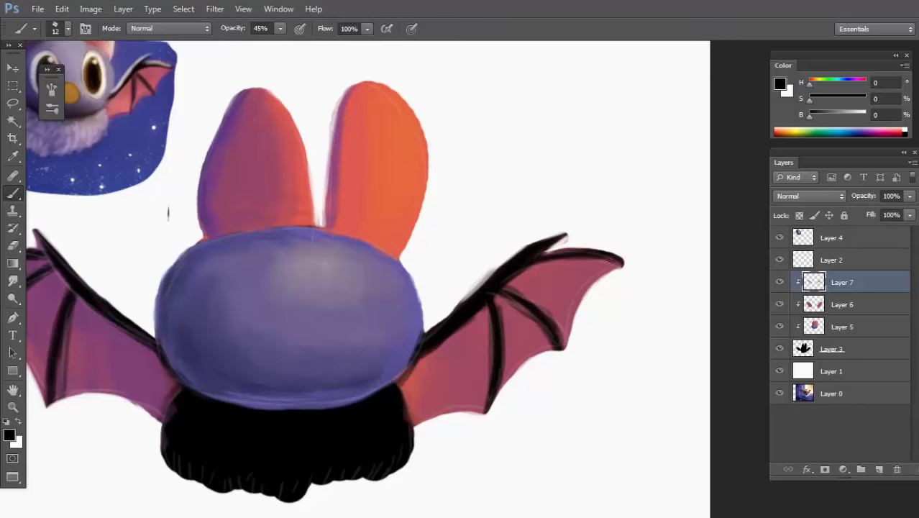
pyautogui.moveTo(585, 233)
pyautogui.mouseDown()
pyautogui.moveTo(548, 266)
pyautogui.moveTo(206, 249)
pyautogui.moveTo(228, 250)
pyautogui.mouseUp()
pyautogui.moveTo(215, 219); pyautogui.dragTo(246, 277)
pyautogui.moveTo(174, 241); pyautogui.dragTo(98, 262)
pyautogui.moveTo(228, 253)
pyautogui.mouseDown()
pyautogui.moveTo(153, 323)
pyautogui.moveTo(162, 319)
pyautogui.mouseUp()
pyautogui.moveTo(246, 289); pyautogui.dragTo(227, 398)
pyautogui.scroll(-1, 347, 229)
pyautogui.press('v')
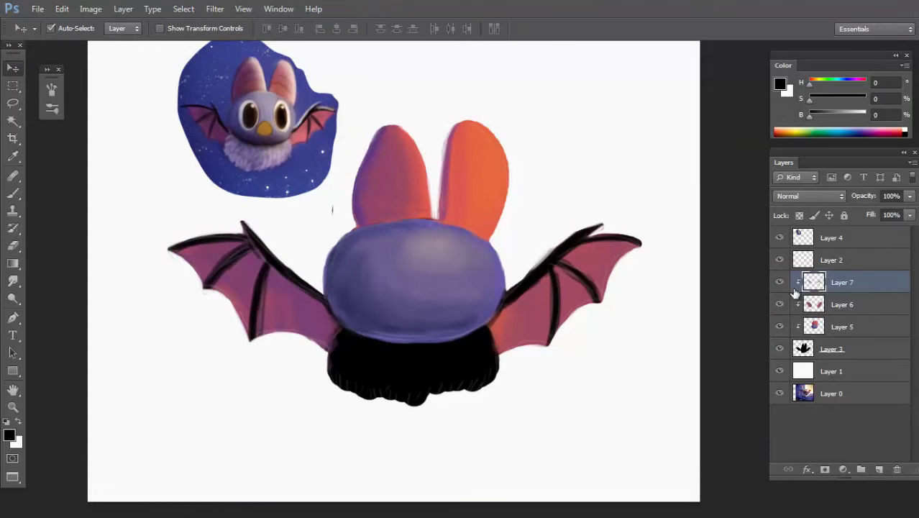
# Add a clipped layer above the wing bones and block in the body with greyish purple sampled from the head, at 45% opacity.
pyautogui.hotkey('ctrl', 'shift', 'n')
pyautogui.press('Return')
pyautogui.hotkey('ctrl', 'alt', 'g')
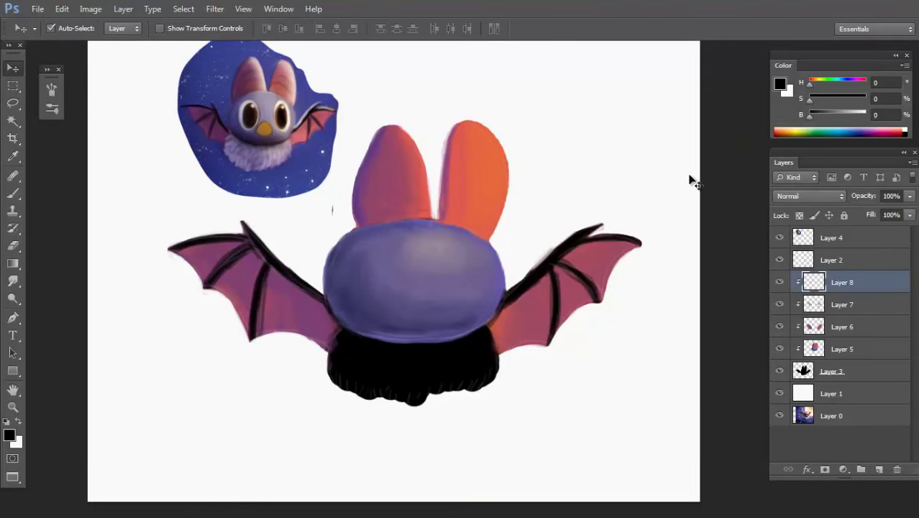
pyautogui.press('b')
pyautogui.scroll(2, 435, 304)
pyautogui.keyDown('alt'); pyautogui.click(470, 256); pyautogui.keyUp('alt')
pyautogui.scroll(1, 455, 343)
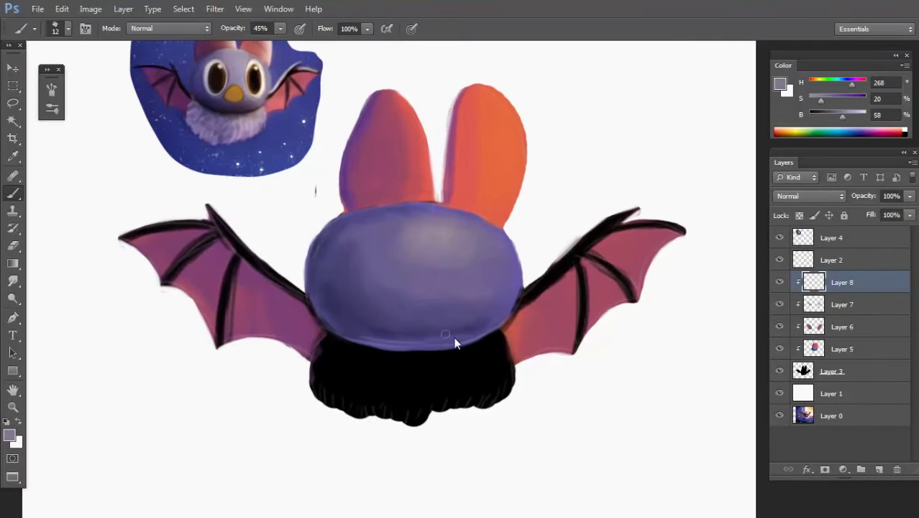
pyautogui.scroll(-1, 439, 312)
pyautogui.press(']')
pyautogui.press(']')
pyautogui.press(']')
pyautogui.press(']')
pyautogui.moveTo(374, 389)
pyautogui.mouseDown()
pyautogui.moveTo(337, 345)
pyautogui.moveTo(356, 383)
pyautogui.moveTo(397, 411)
pyautogui.moveTo(470, 383)
pyautogui.moveTo(513, 406)
pyautogui.moveTo(491, 399)
pyautogui.moveTo(497, 348)
pyautogui.mouseUp()
pyautogui.moveTo(494, 382)
pyautogui.mouseDown()
pyautogui.moveTo(487, 344)
pyautogui.moveTo(455, 390)
pyautogui.moveTo(430, 399)
pyautogui.moveTo(409, 347)
pyautogui.moveTo(380, 371)
pyautogui.moveTo(357, 367)
pyautogui.moveTo(338, 343)
pyautogui.moveTo(424, 349)
pyautogui.mouseUp()
# Fill the rest of the body solidly with the same purple at 100% opacity, using a brush of about 25 px.
pyautogui.press('[')
pyautogui.press('[')
pyautogui.press('[')
pyautogui.press('[')
pyautogui.rightClick(425, 349)
pyautogui.moveTo(446, 185); pyautogui.dragTo(452, 185)
pyautogui.press('0')
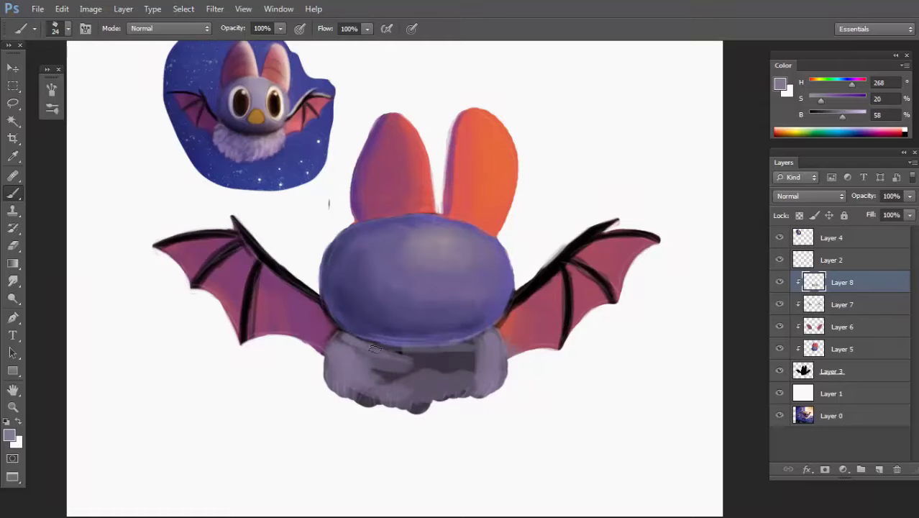
pyautogui.moveTo(371, 348)
pyautogui.mouseDown()
pyautogui.moveTo(346, 350)
pyautogui.moveTo(348, 341)
pyautogui.moveTo(346, 356)
pyautogui.moveTo(397, 367)
pyautogui.moveTo(363, 346)
pyautogui.moveTo(453, 348)
pyautogui.mouseUp()
pyautogui.keyDown('alt'); pyautogui.rightClick(473, 343); pyautogui.keyUp('alt')
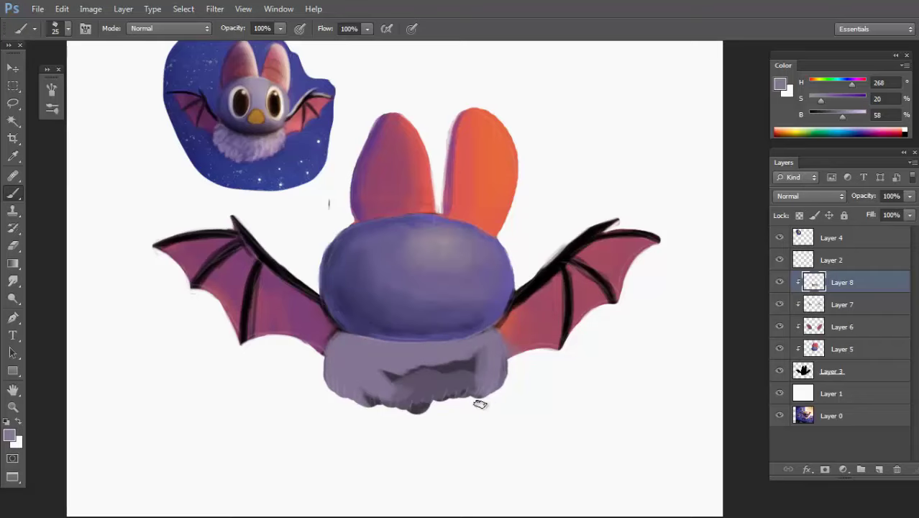
pyautogui.moveTo(480, 403)
pyautogui.mouseDown()
pyautogui.moveTo(491, 354)
pyautogui.moveTo(462, 400)
pyautogui.moveTo(461, 360)
pyautogui.moveTo(393, 399)
pyautogui.moveTo(407, 350)
pyautogui.mouseUp()
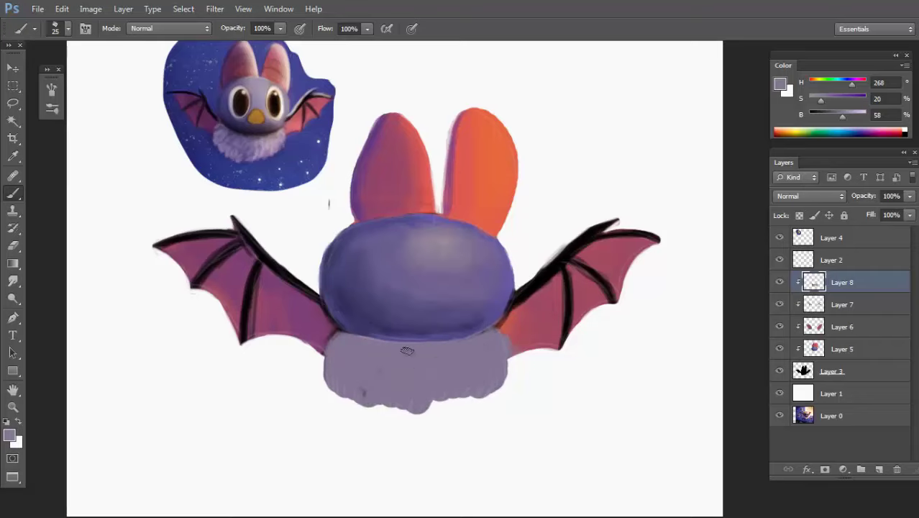
# Erase the body purple that overlaps the base of the right wing with a 29 px eraser.
pyautogui.keyDown('ctrl'); pyautogui.click(540, 340); pyautogui.keyUp('ctrl')
pyautogui.press('e')
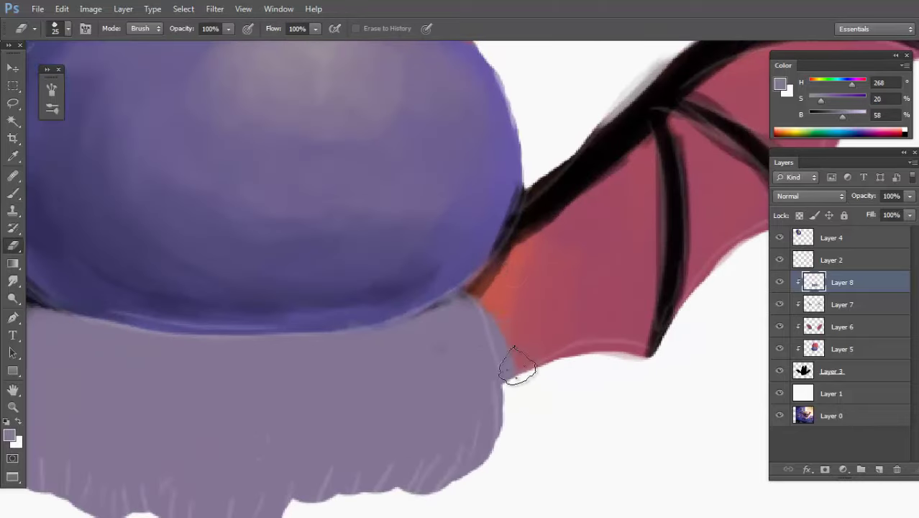
pyautogui.keyDown('alt'); pyautogui.rightClick(507, 284); pyautogui.keyUp('alt')
pyautogui.moveTo(473, 279); pyautogui.dragTo(507, 396)
pyautogui.keyDown('alt'); pyautogui.rightClick(503, 334); pyautogui.keyUp('alt')
pyautogui.moveTo(519, 335); pyautogui.dragTo(527, 425)
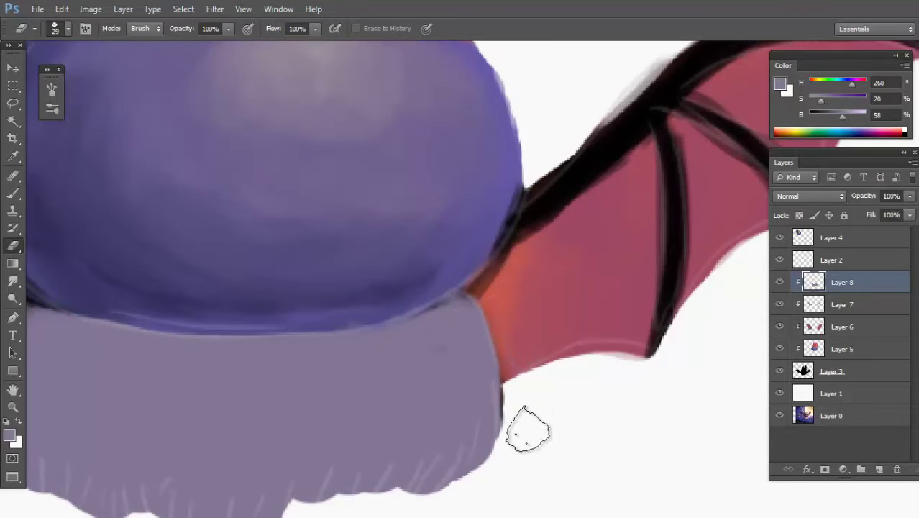
# Erase the body purple that overlaps the base of the left wing with a 9 px eraser.
pyautogui.hotkey('ctrl', '-')
pyautogui.moveTo(338, 268); pyautogui.dragTo(489, 252)
pyautogui.hotkey('ctrl', '+')
pyautogui.hotkey('ctrl', '+')
pyautogui.moveTo(207, 279); pyautogui.dragTo(227, 272)
pyautogui.keyDown('alt'); pyautogui.rightClick(235, 273); pyautogui.keyUp('alt')
pyautogui.moveTo(225, 306); pyautogui.dragTo(206, 361)
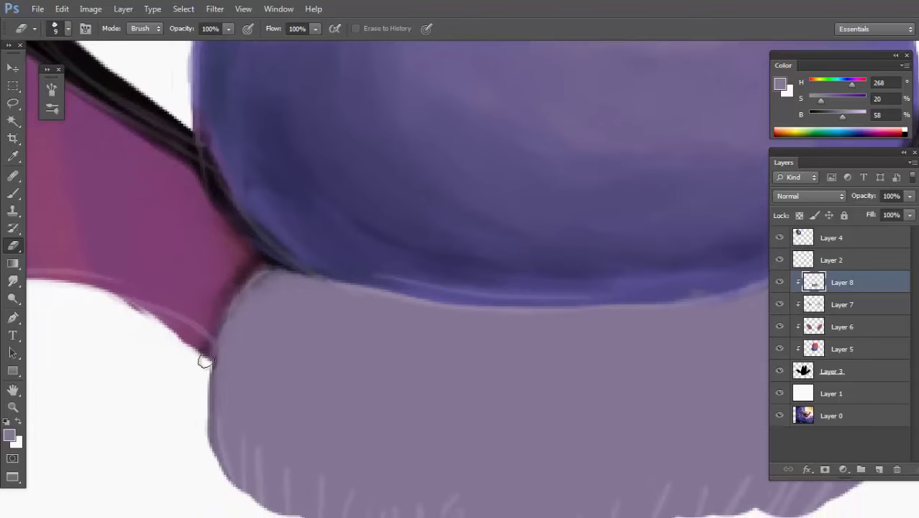
pyautogui.scroll(-4, 482, 228)
pyautogui.scroll(3, 418, 285)
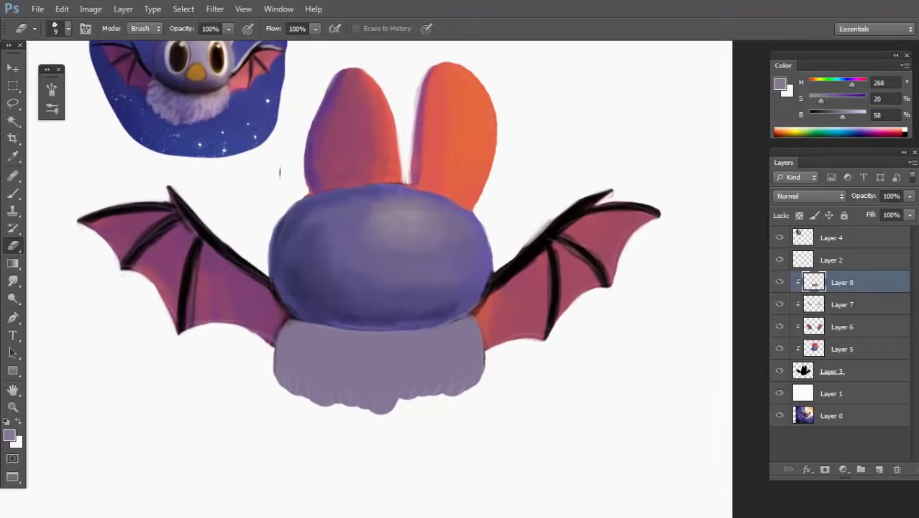
# Adjust the body layer's Hue/Saturation to saturation +30 and lightness -24.
pyautogui.press('b')
pyautogui.press('alt')
pyautogui.press('v')
pyautogui.click(399, 354)
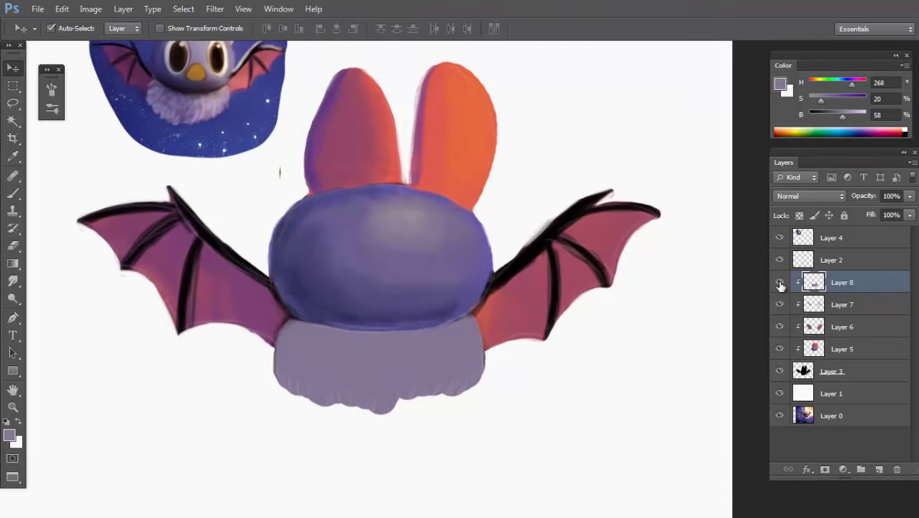
pyautogui.click(780, 283)
pyautogui.click(779, 282)
pyautogui.press('b')
pyautogui.hotkey('ctrl', 'u')
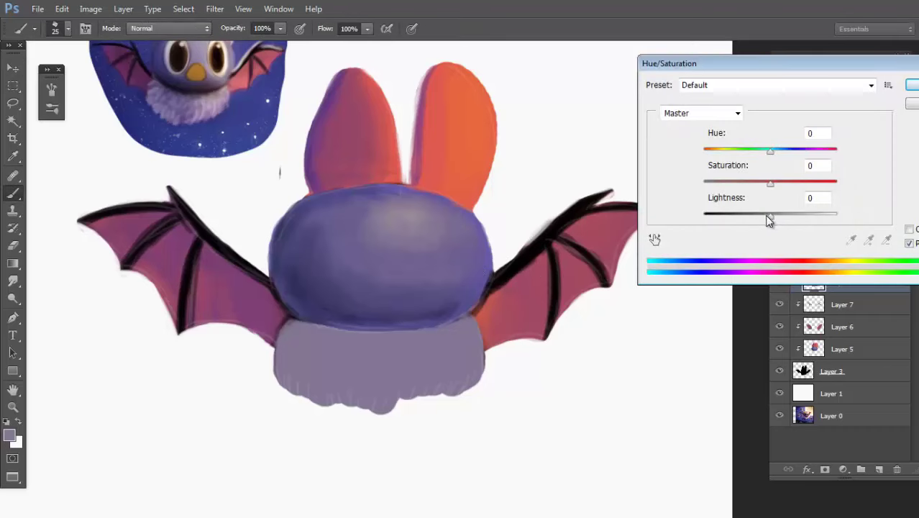
pyautogui.moveTo(768, 220); pyautogui.dragTo(755, 223)
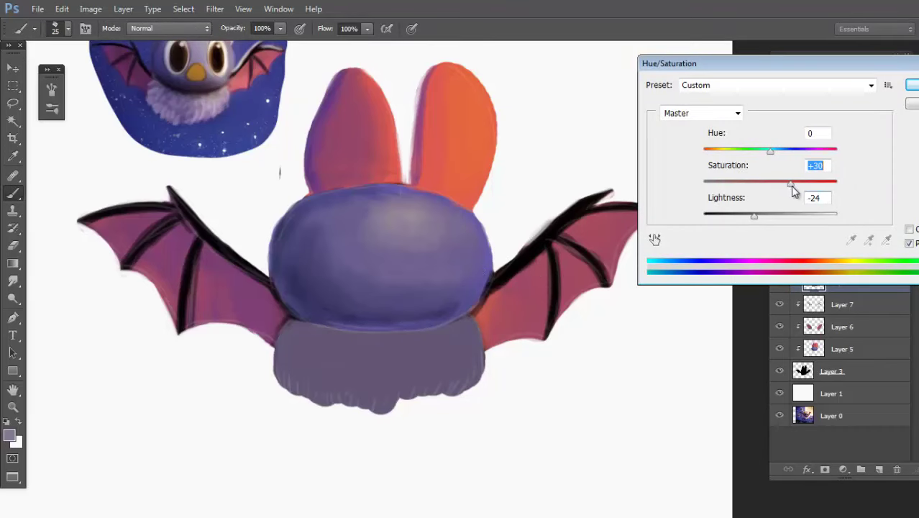
pyautogui.press('Return')
# Add another clipped layer above the body colour and switch to a round brush, trying one stroke and undoing it.
pyautogui.moveTo(348, 361); pyautogui.dragTo(357, 363)
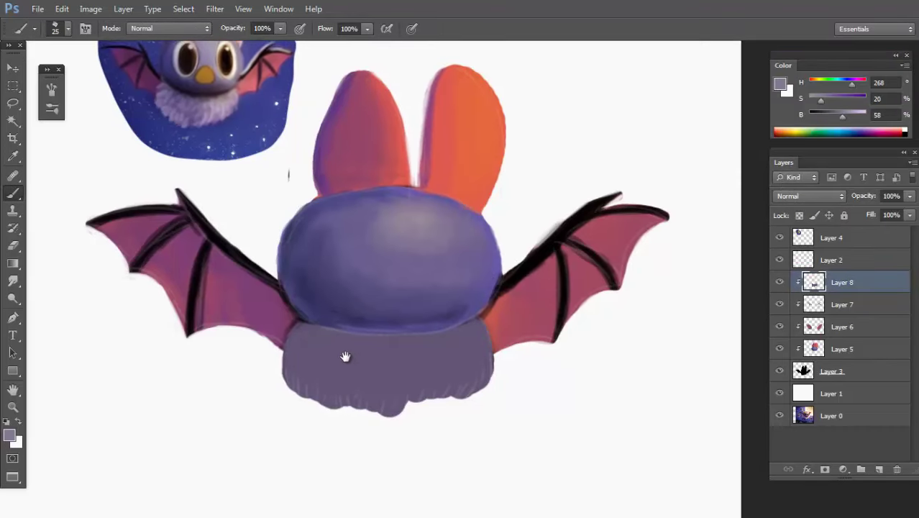
pyautogui.click(781, 283)
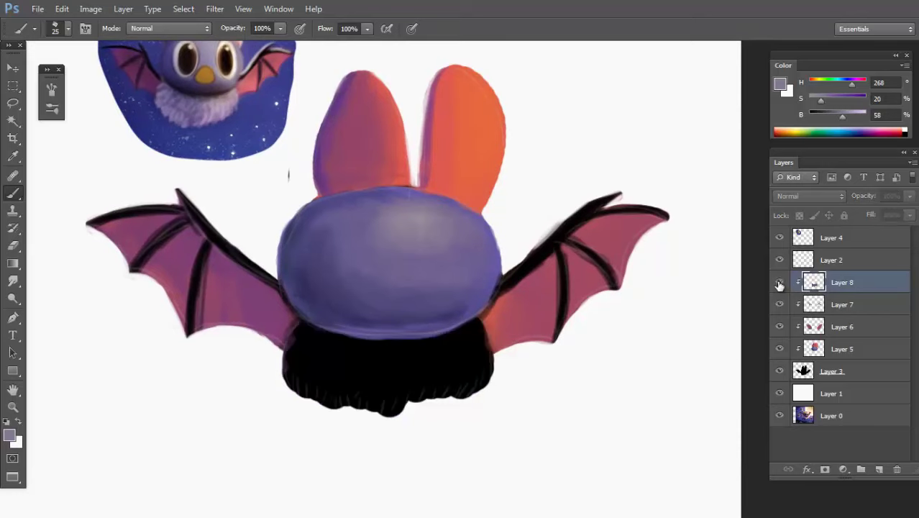
pyautogui.click(780, 284)
pyautogui.hotkey('ctrl', 'shift', 'n')
pyautogui.press('Return')
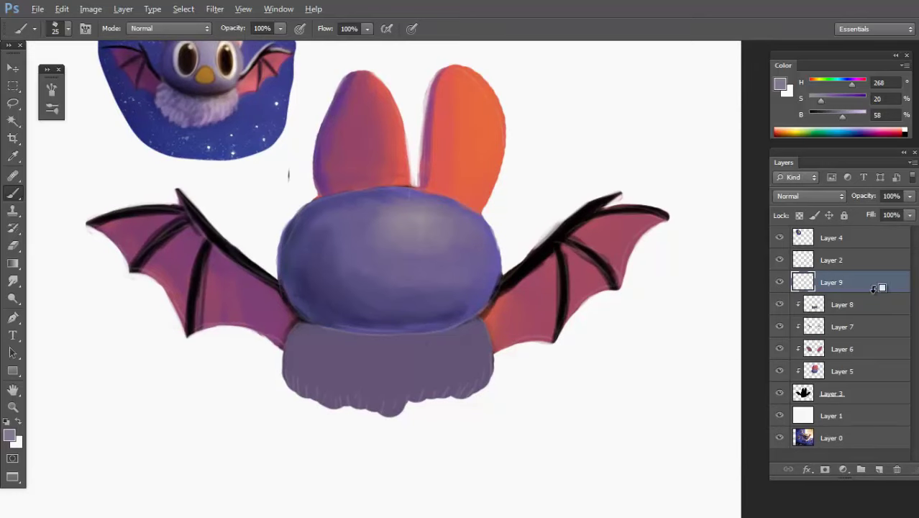
pyautogui.rightClick(430, 267)
pyautogui.click(483, 253)
pyautogui.moveTo(344, 363); pyautogui.dragTo(326, 387)
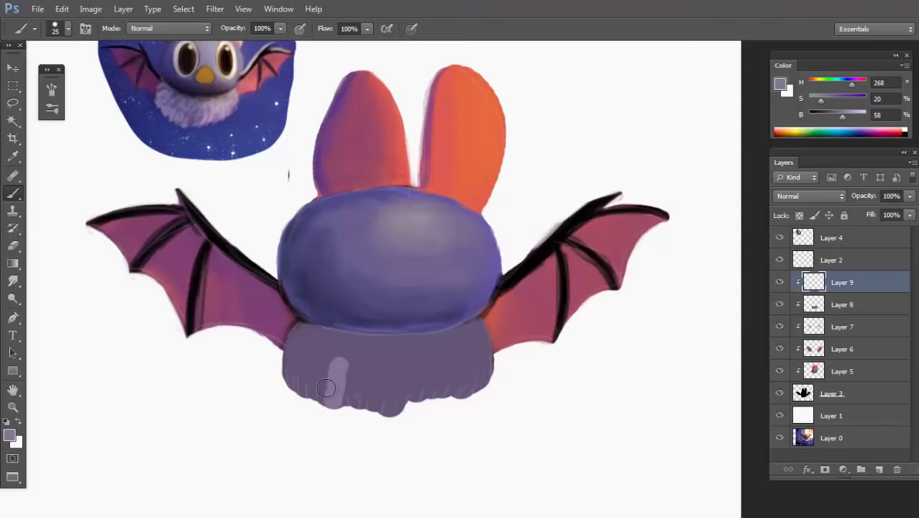
pyautogui.hotkey('ctrl', 'z')
# Sample the body's dark purple and raise its brightness to 68% for a lighter fur colour.
pyautogui.scroll(5, 216, 96)
pyautogui.scroll(-5, 259, 152)
pyautogui.moveTo(431, 263)
pyautogui.mouseDown()
pyautogui.moveTo(411, 293)
pyautogui.moveTo(424, 281)
pyautogui.mouseUp()
pyautogui.keyDown('alt'); pyautogui.rightClick(419, 275); pyautogui.keyUp('alt')
pyautogui.keyDown('alt'); pyautogui.click(339, 389); pyautogui.keyUp('alt')
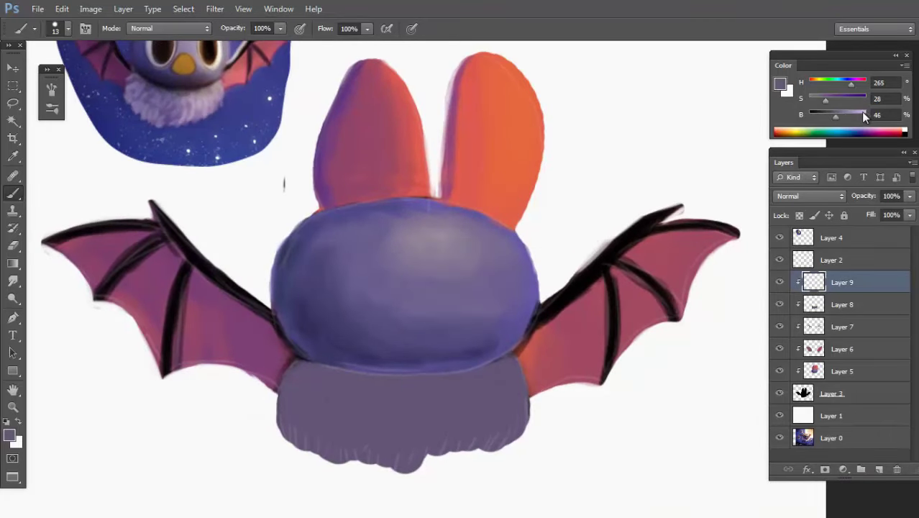
pyautogui.scroll(-1, 354, 294)
# Try short light-purple fur dabs on the body's upper left with an 8 px brush.
pyautogui.click(301, 388)
pyautogui.keyDown('alt'); pyautogui.rightClick(323, 372); pyautogui.keyUp('alt')
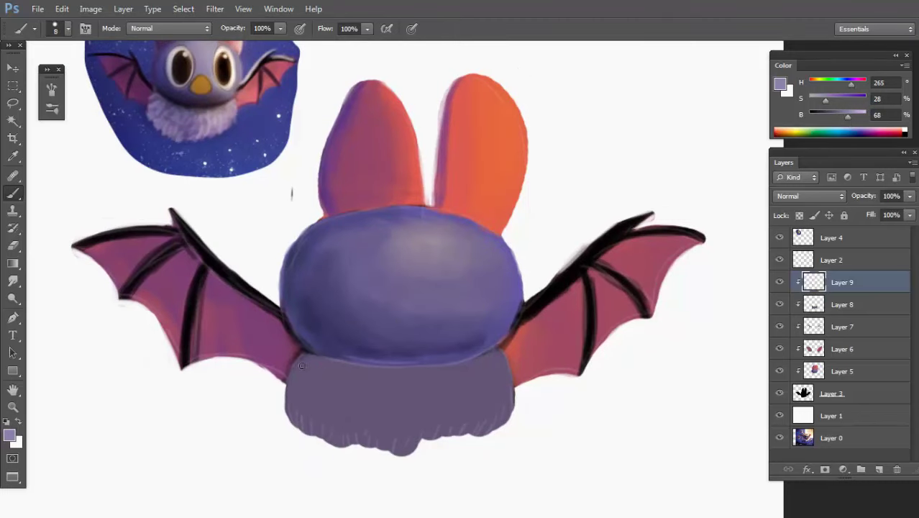
pyautogui.scroll(-1, 362, 382)
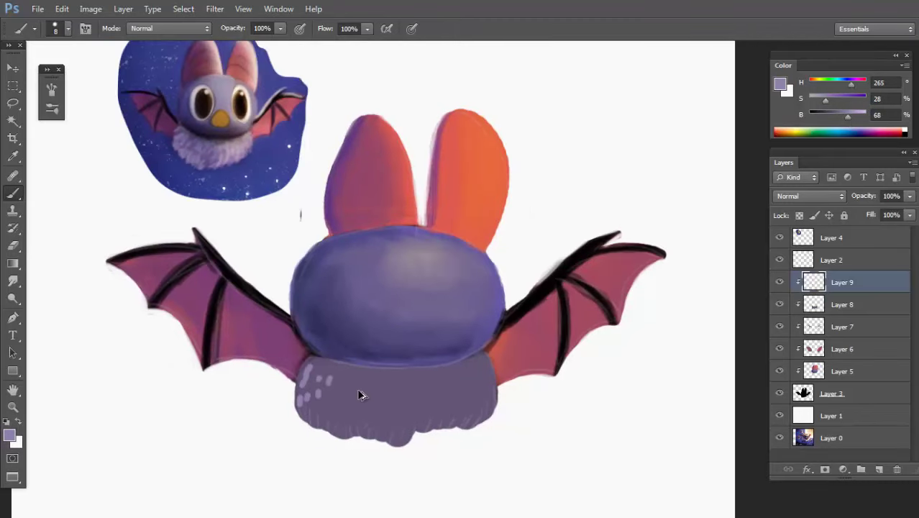
pyautogui.hotkey('ctrl', 'alt', 'z')
pyautogui.hotkey('ctrl', 'alt', 'z')
pyautogui.hotkey('ctrl', 'alt', 'z')
pyautogui.hotkey('ctrl', 'alt', 'z')
pyautogui.hotkey('ctrl', 'alt', 'z')
pyautogui.hotkey('ctrl', 'alt', 'z')
pyautogui.hotkey('ctrl', 'alt', 'z')
# Adjust the round brush and cover the body with short, tapering light-purple fur strokes at 8 px.
pyautogui.rightClick(373, 390)
pyautogui.click(489, 251)
pyautogui.press('Escape')
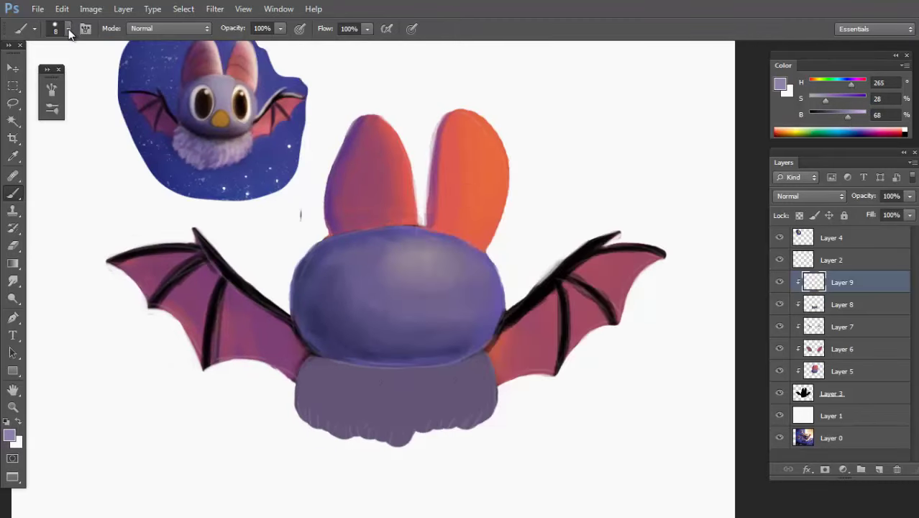
pyautogui.click(68, 29)
pyautogui.click(84, 31)
pyautogui.click(290, 80)
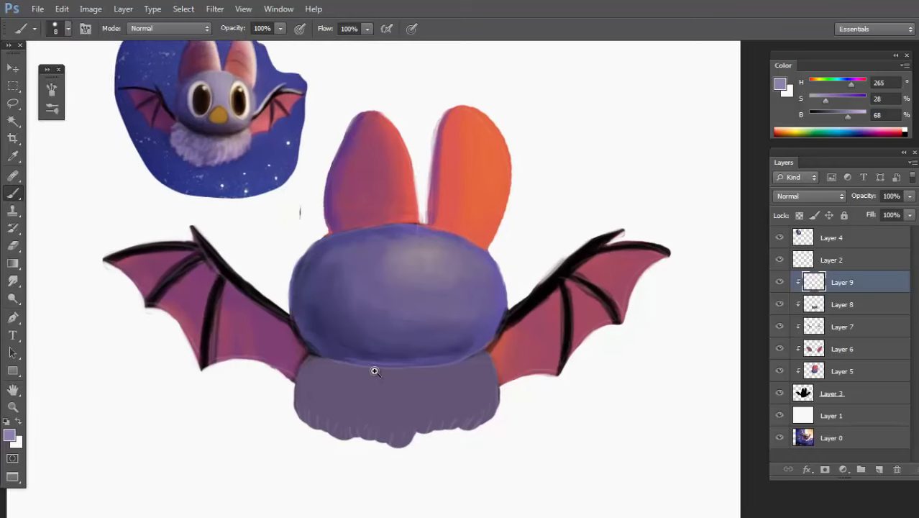
pyautogui.scroll(1, 335, 382)
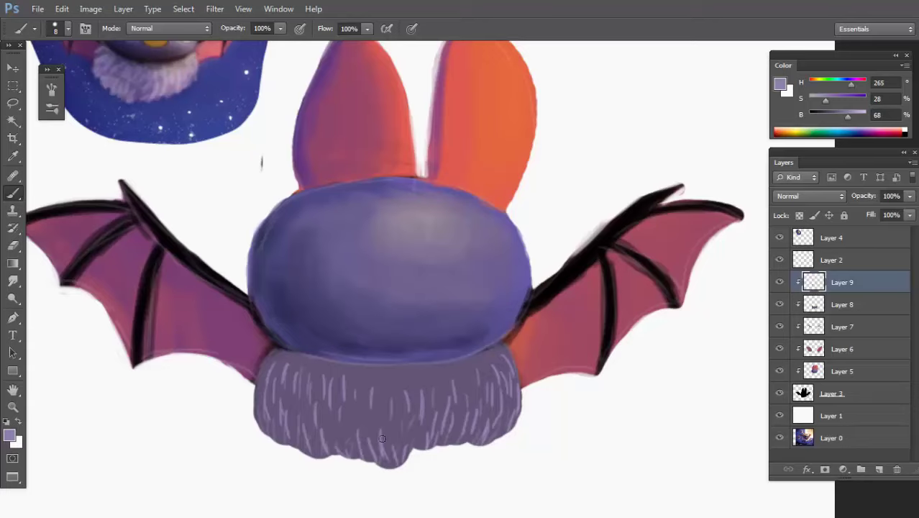
pyautogui.scroll(-4, 398, 325)
pyautogui.scroll(3, 402, 396)
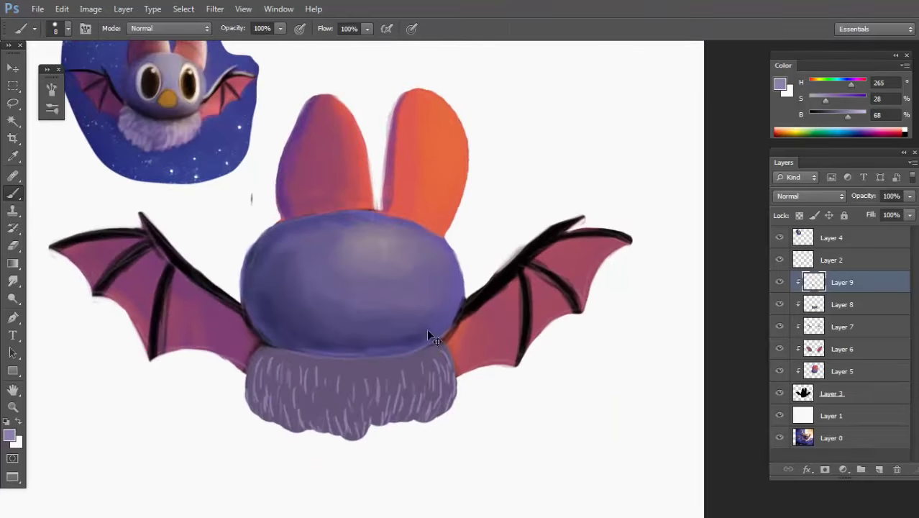
# Select the black silhouette layer and paint short fur strokes past the body's lower right edge with the 8 px brush.
pyautogui.moveTo(427, 328); pyautogui.dragTo(467, 320)
pyautogui.press('v')
pyautogui.click(420, 358)
pyautogui.click(783, 395)
pyautogui.scroll(3, 601, 404)
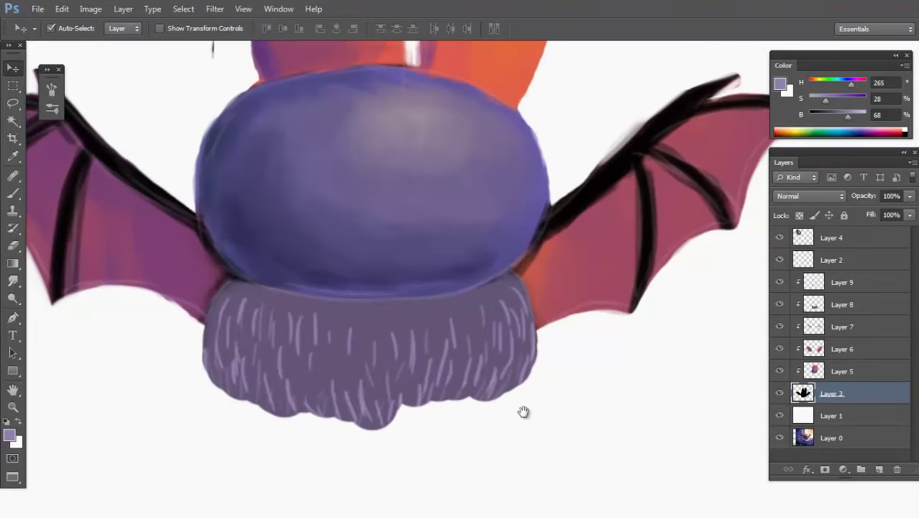
pyautogui.scroll(-2, 523, 411)
pyautogui.scroll(3, 493, 433)
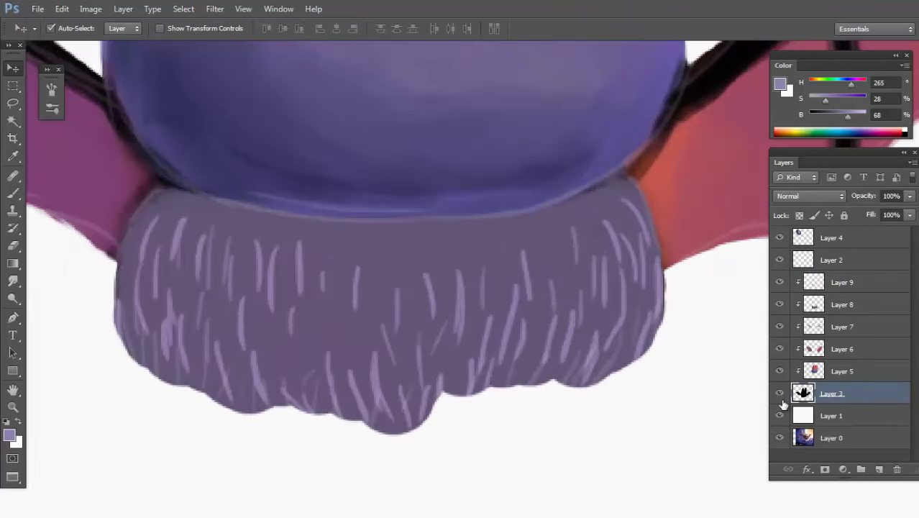
pyautogui.scroll(-1, 538, 331)
pyautogui.press('b')
pyautogui.scroll(1, 561, 360)
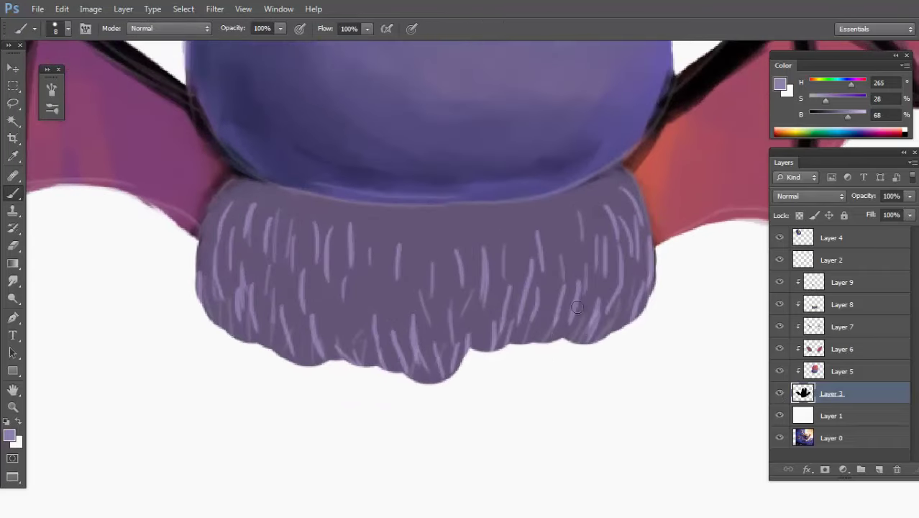
pyautogui.moveTo(560, 350)
pyautogui.mouseDown()
pyautogui.moveTo(596, 339)
pyautogui.moveTo(647, 302)
pyautogui.mouseUp()
pyautogui.moveTo(614, 351); pyautogui.dragTo(629, 316)
pyautogui.moveTo(466, 359)
pyautogui.mouseDown()
pyautogui.moveTo(476, 343)
pyautogui.moveTo(499, 351)
pyautogui.moveTo(513, 339)
pyautogui.mouseUp()
pyautogui.moveTo(528, 356)
pyautogui.mouseDown()
pyautogui.moveTo(539, 336)
pyautogui.moveTo(558, 337)
pyautogui.mouseUp()
# Continue the short fur strokes along the body's lower left edge towards the centre tip.
pyautogui.moveTo(206, 329); pyautogui.dragTo(201, 296)
pyautogui.moveTo(214, 344)
pyautogui.mouseDown()
pyautogui.moveTo(210, 327)
pyautogui.moveTo(233, 325)
pyautogui.mouseUp()
pyautogui.moveTo(248, 363); pyautogui.dragTo(243, 335)
pyautogui.moveTo(266, 366)
pyautogui.mouseDown()
pyautogui.moveTo(260, 341)
pyautogui.moveTo(280, 356)
pyautogui.mouseUp()
pyautogui.moveTo(302, 374)
pyautogui.mouseDown()
pyautogui.moveTo(296, 350)
pyautogui.moveTo(308, 340)
pyautogui.mouseUp()
pyautogui.moveTo(338, 374)
pyautogui.mouseDown()
pyautogui.moveTo(338, 343)
pyautogui.moveTo(346, 360)
pyautogui.mouseUp()
pyautogui.moveTo(381, 387)
pyautogui.mouseDown()
pyautogui.moveTo(395, 379)
pyautogui.moveTo(411, 386)
pyautogui.mouseUp()
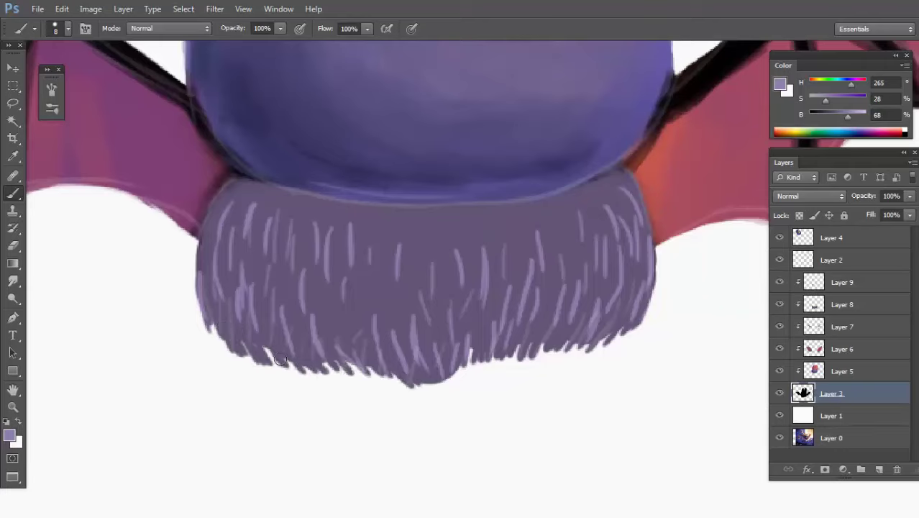
# Add more fur strokes around the body's centre tip and along its lower right edge.
pyautogui.moveTo(276, 361); pyautogui.dragTo(291, 372)
pyautogui.moveTo(456, 365); pyautogui.dragTo(446, 384)
pyautogui.moveTo(437, 369)
pyautogui.mouseDown()
pyautogui.moveTo(434, 394)
pyautogui.moveTo(472, 359)
pyautogui.mouseUp()
pyautogui.moveTo(491, 374)
pyautogui.mouseDown()
pyautogui.moveTo(489, 351)
pyautogui.moveTo(523, 343)
pyautogui.mouseUp()
pyautogui.moveTo(568, 360); pyautogui.dragTo(562, 344)
pyautogui.moveTo(610, 355)
pyautogui.mouseDown()
pyautogui.moveTo(608, 331)
pyautogui.moveTo(645, 295)
pyautogui.mouseUp()
# Paint fur strokes that stick out along the body's left and right side edges.
pyautogui.moveTo(194, 289); pyautogui.dragTo(191, 256)
pyautogui.moveTo(205, 321); pyautogui.dragTo(191, 287)
pyautogui.moveTo(216, 340); pyautogui.dragTo(210, 323)
pyautogui.moveTo(238, 363); pyautogui.dragTo(206, 331)
pyautogui.moveTo(232, 368); pyautogui.dragTo(233, 331)
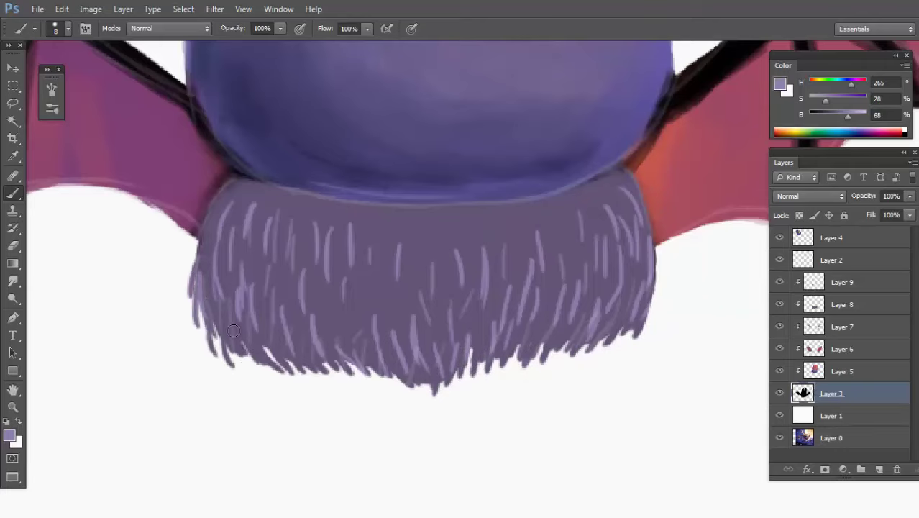
pyautogui.moveTo(650, 269); pyautogui.dragTo(655, 291)
pyautogui.moveTo(654, 263)
pyautogui.mouseDown()
pyautogui.moveTo(667, 296)
pyautogui.moveTo(651, 316)
pyautogui.mouseUp()
pyautogui.moveTo(653, 296); pyautogui.dragTo(644, 333)
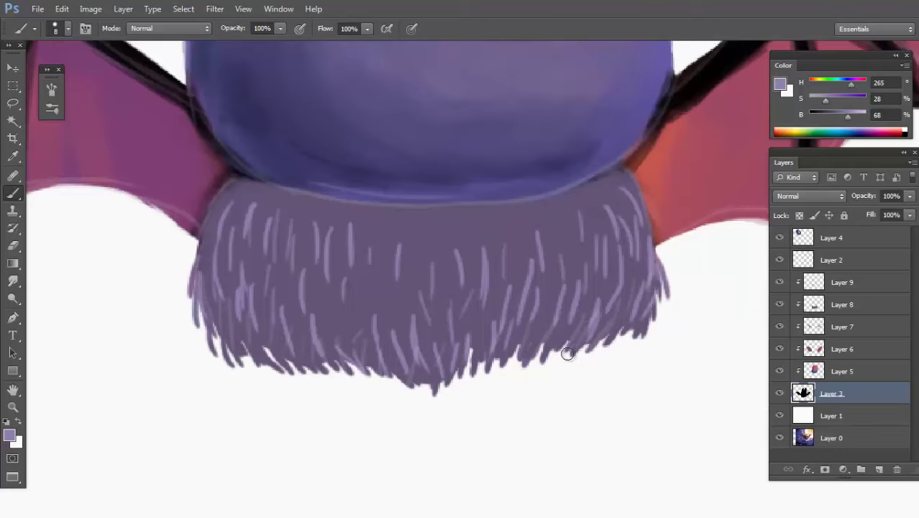
# Paint longer fur strokes hanging from the body's bottom edge to give it a ragged outline.
pyautogui.scroll(-5, 487, 281)
pyautogui.scroll(1, 473, 258)
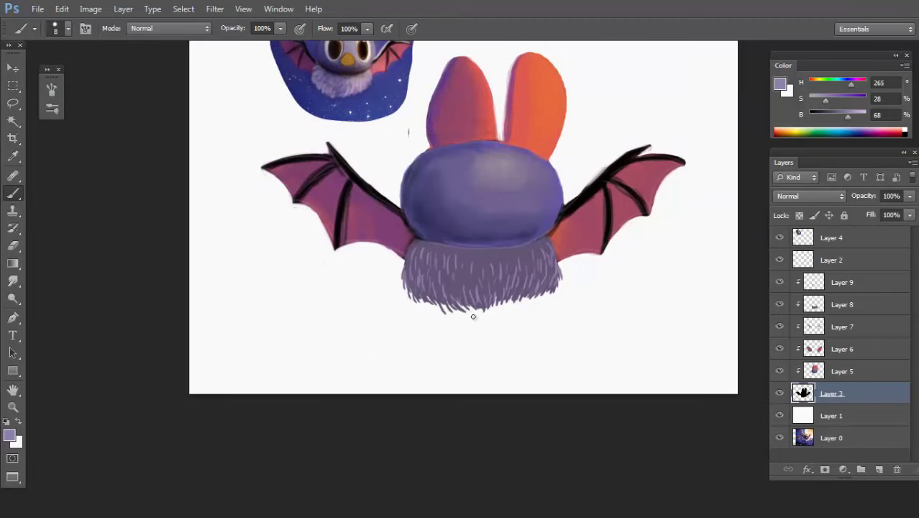
pyautogui.scroll(3, 461, 309)
pyautogui.moveTo(503, 325); pyautogui.dragTo(493, 302)
pyautogui.moveTo(568, 317); pyautogui.dragTo(553, 284)
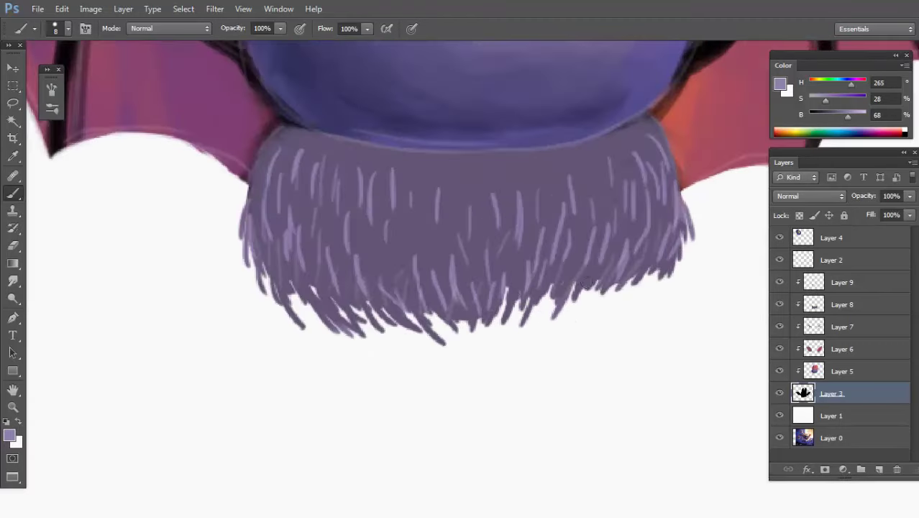
pyautogui.moveTo(586, 330); pyautogui.dragTo(575, 287)
pyautogui.moveTo(611, 311); pyautogui.dragTo(604, 277)
pyautogui.moveTo(546, 335); pyautogui.dragTo(528, 294)
pyautogui.moveTo(596, 309); pyautogui.dragTo(586, 279)
pyautogui.moveTo(496, 296); pyautogui.dragTo(473, 335)
pyautogui.moveTo(614, 306); pyautogui.dragTo(636, 287)
# Select the clipped layer that holds the head and ears colours.
pyautogui.scroll(-4, 486, 302)
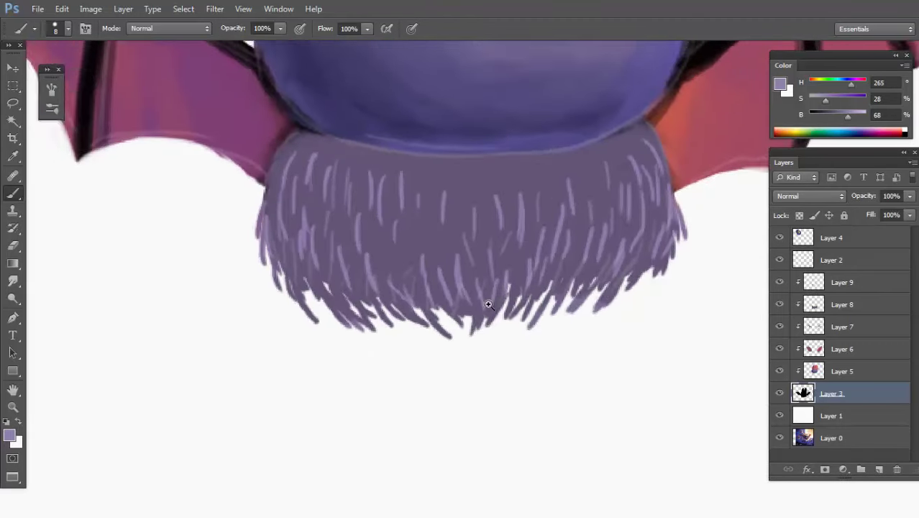
pyautogui.press('v')
pyautogui.moveTo(524, 209); pyautogui.dragTo(460, 312)
pyautogui.scroll(4, 466, 313)
pyautogui.scroll(-2, 460, 310)
pyautogui.click(454, 314)
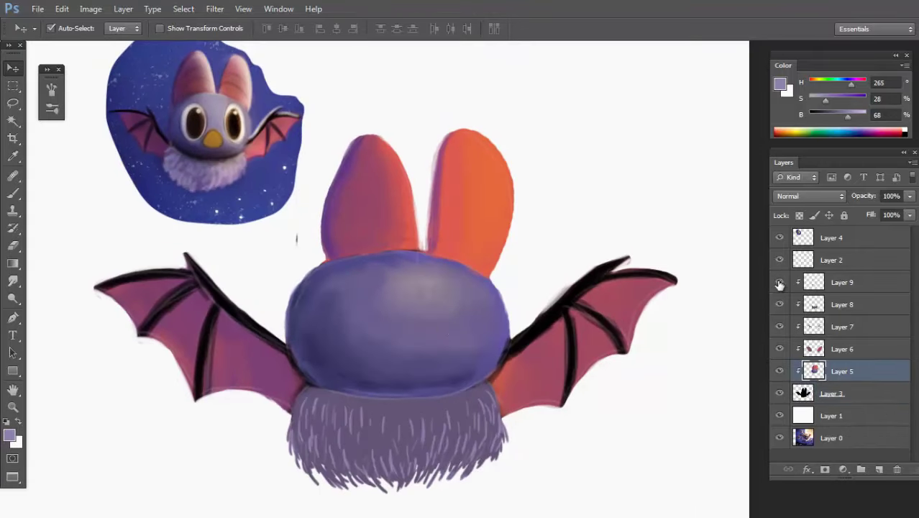
# Add a new clipped layer above the fur strokes and create a white oval eye with a duplicate for the head's other side.
pyautogui.click(849, 288)
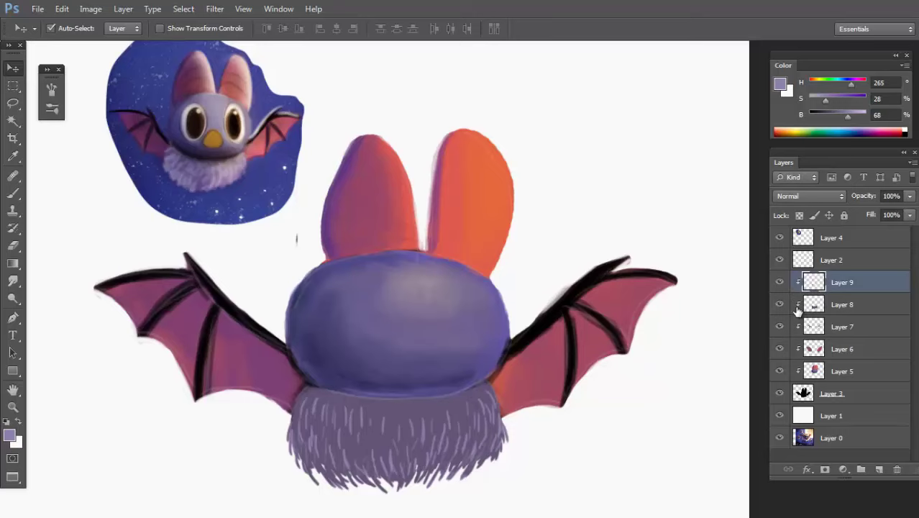
pyautogui.hotkey('ctrl', 'shift', 'n')
pyautogui.press('Return')
pyautogui.press('b')
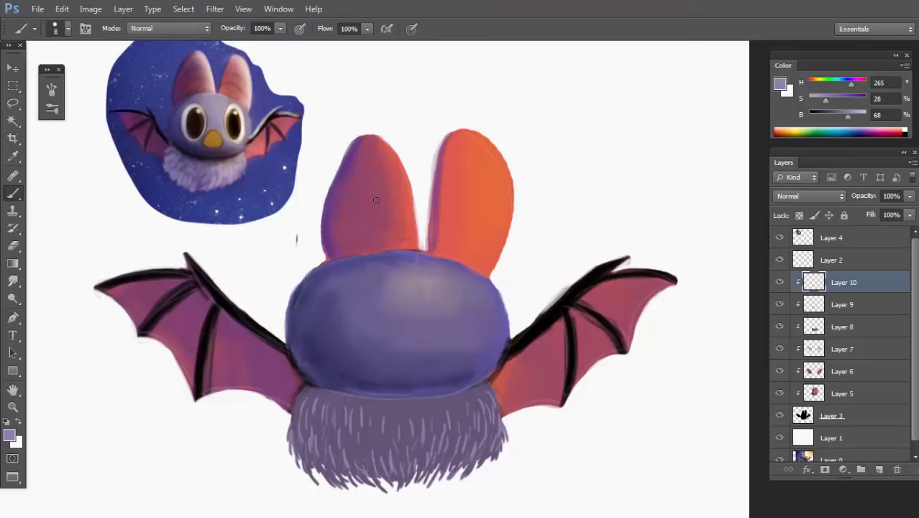
pyautogui.scroll(2, 369, 304)
pyautogui.moveTo(369, 303); pyautogui.dragTo(360, 307)
pyautogui.press('x')
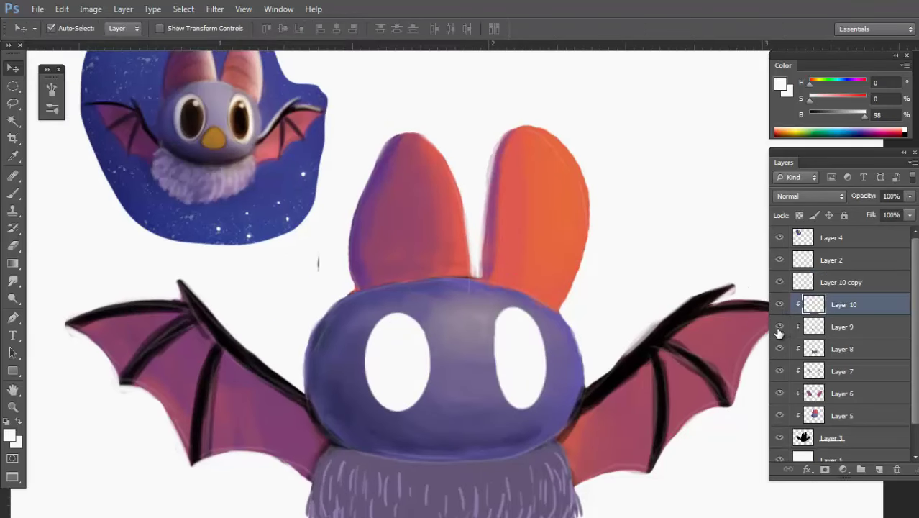
# Move and reshape the duplicated white eye to suit the head's right side, and merge it into the clipped eye layer.
pyautogui.click(779, 304)
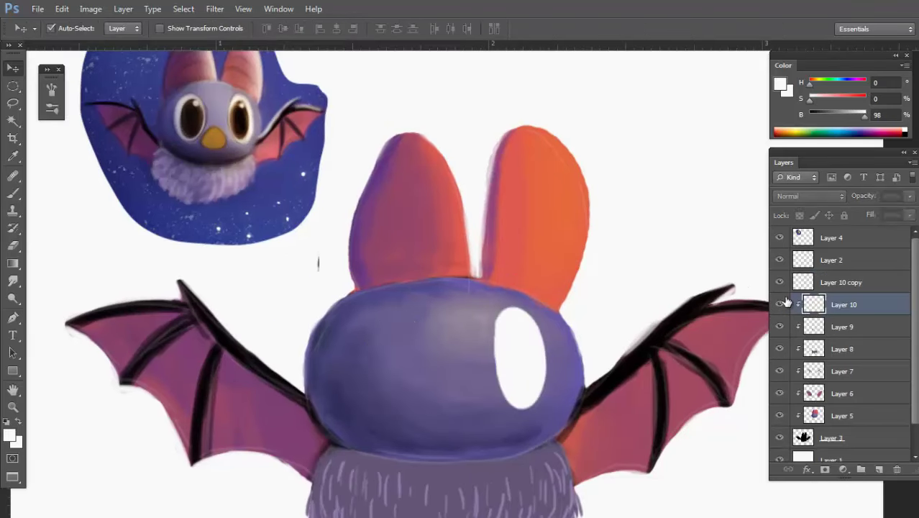
pyautogui.click(779, 305)
pyautogui.click(842, 282)
pyautogui.moveTo(536, 367)
pyautogui.mouseDown()
pyautogui.moveTo(411, 361)
pyautogui.moveTo(423, 369)
pyautogui.moveTo(525, 363)
pyautogui.mouseUp()
pyautogui.hotkey('ctrl', 't')
pyautogui.moveTo(473, 352)
pyautogui.mouseDown()
pyautogui.moveTo(521, 356)
pyautogui.moveTo(427, 396)
pyautogui.moveTo(492, 363)
pyautogui.moveTo(482, 364)
pyautogui.mouseUp()
pyautogui.press('Return')
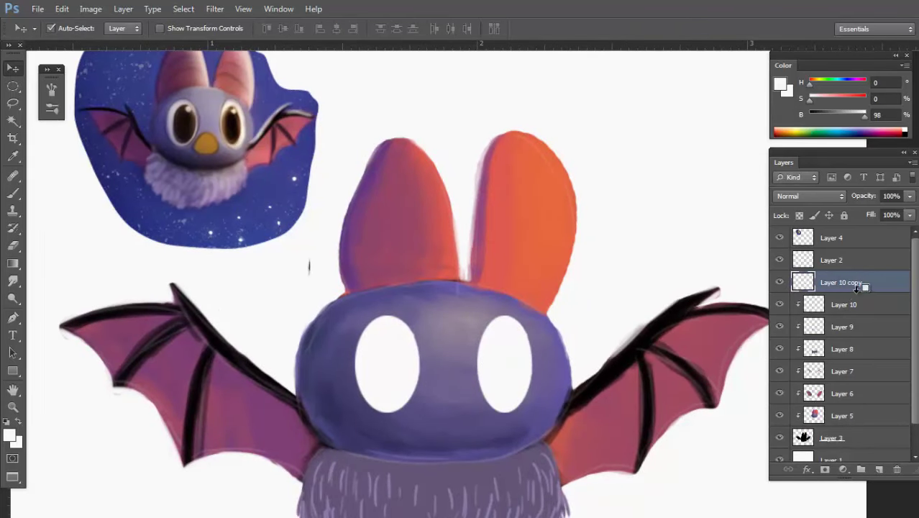
pyautogui.hotkey('ctrl', 'e')
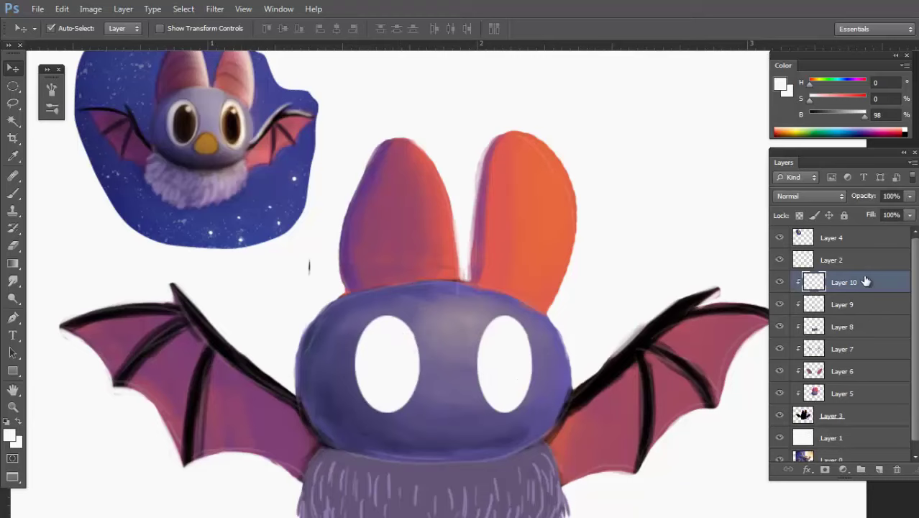
# Outline the white left eye with a thin dark blue line, using a sampled head colour darkened to 17% brightness.
pyautogui.press('b')
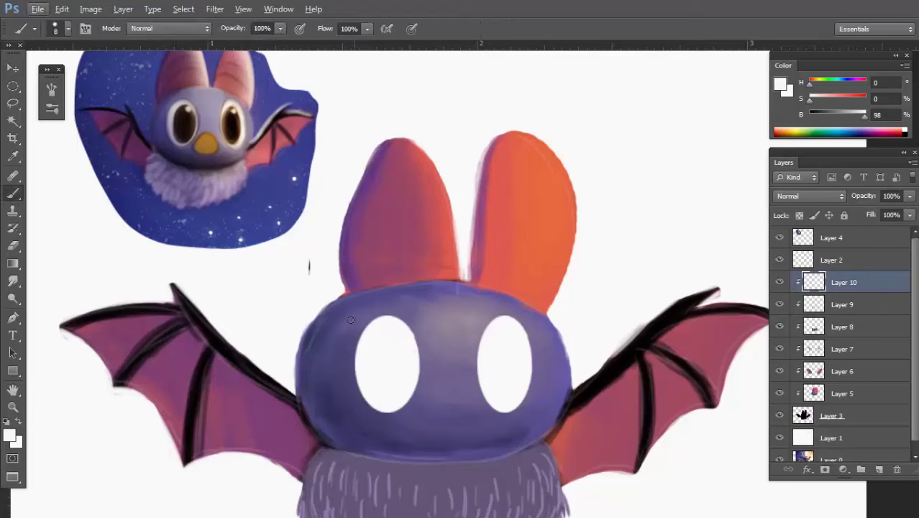
pyautogui.keyDown('alt'); pyautogui.click(318, 329); pyautogui.keyUp('alt')
pyautogui.moveTo(378, 321); pyautogui.dragTo(374, 332)
pyautogui.moveTo(374, 317); pyautogui.dragTo(355, 372)
pyautogui.scroll(3, 355, 369)
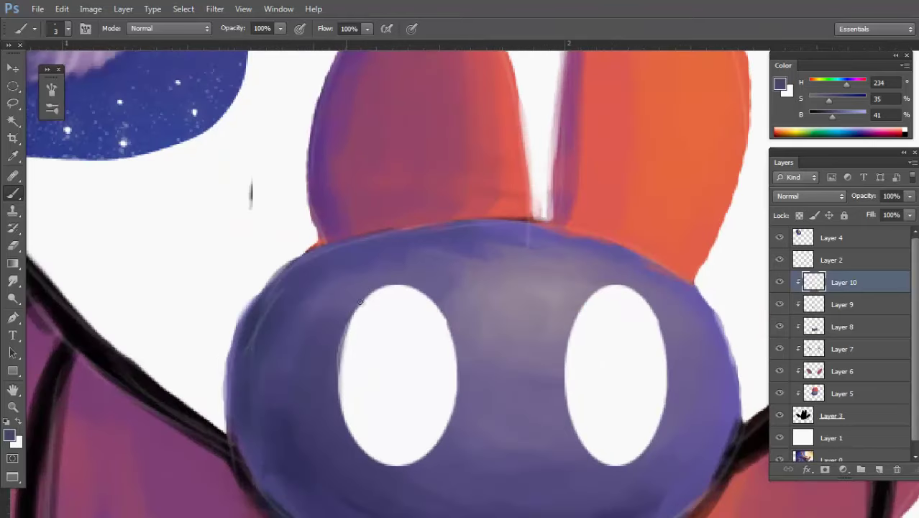
pyautogui.moveTo(824, 122); pyautogui.dragTo(818, 121)
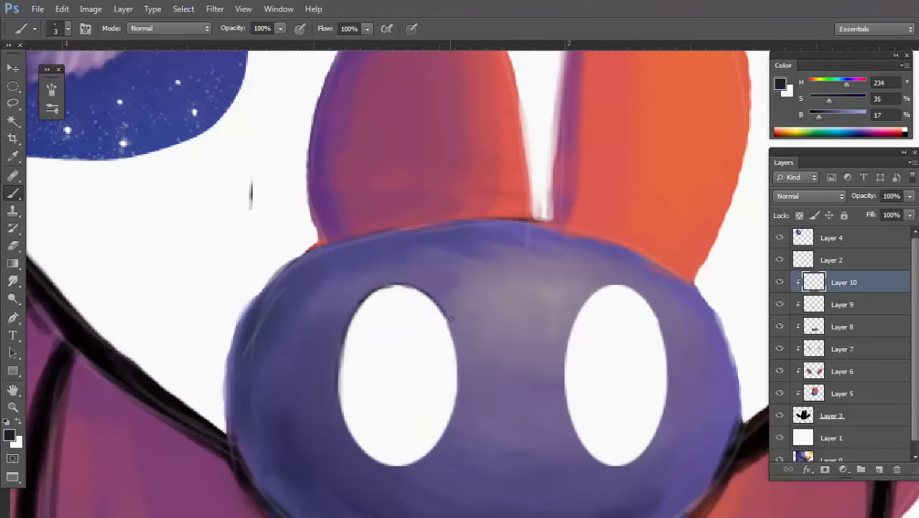
pyautogui.moveTo(454, 331); pyautogui.dragTo(445, 428)
pyautogui.moveTo(344, 405)
pyautogui.mouseDown()
pyautogui.moveTo(367, 450)
pyautogui.moveTo(446, 433)
pyautogui.moveTo(454, 393)
pyautogui.mouseUp()
# Outline the white right eye with the same thin dark line.
pyautogui.scroll(-1, 568, 305)
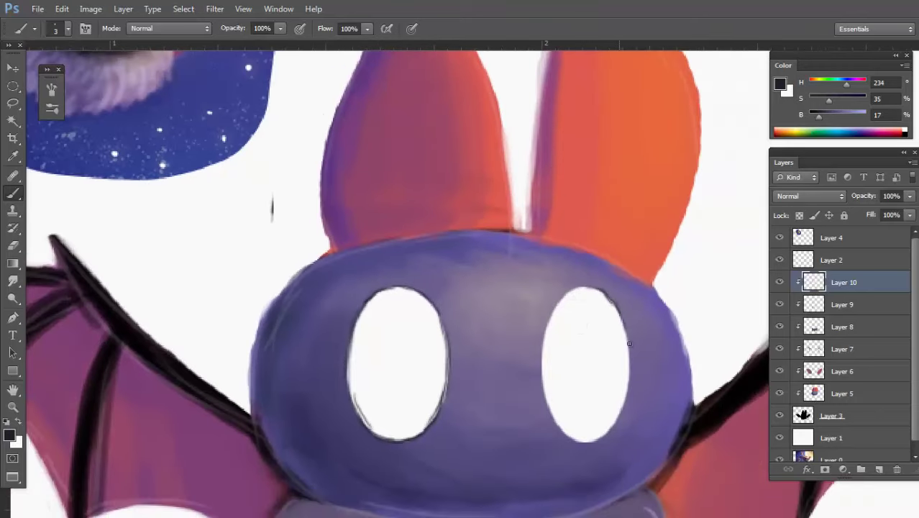
pyautogui.moveTo(629, 344)
pyautogui.mouseDown()
pyautogui.moveTo(623, 416)
pyautogui.moveTo(588, 440)
pyautogui.mouseUp()
pyautogui.moveTo(581, 304)
pyautogui.mouseDown()
pyautogui.moveTo(540, 347)
pyautogui.moveTo(481, 385)
pyautogui.mouseUp()
# Draw the dark outline of a rounded triangular beak low on the face between the eyes.
pyautogui.scroll(-3, 568, 381)
pyautogui.scroll(3, 552, 354)
pyautogui.scroll(-2, 507, 367)
pyautogui.hotkey('ctrl', 'z')
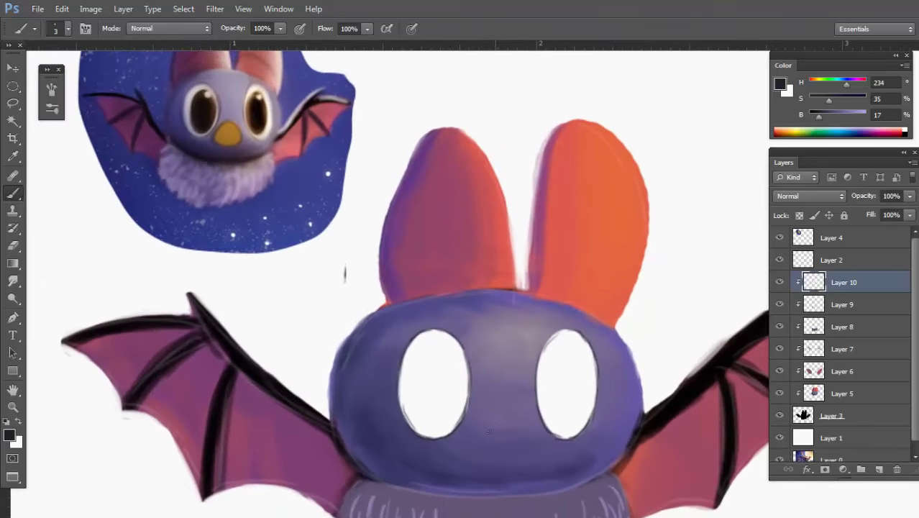
pyautogui.moveTo(491, 347); pyautogui.dragTo(476, 351)
pyautogui.click(780, 282)
pyautogui.click(780, 282)
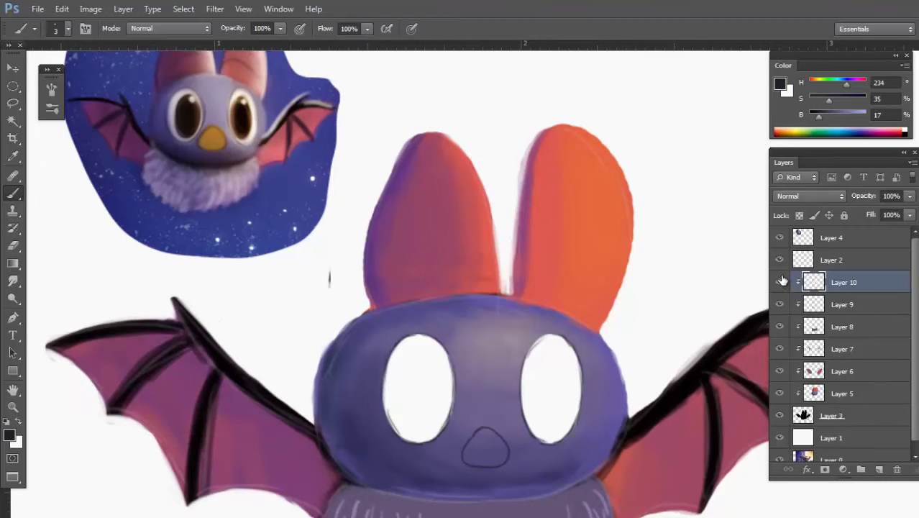
# Fill the beak outline with orange at hue 34, saturation 95% and brightness 88%.
pyautogui.click(799, 127)
pyautogui.moveTo(852, 100); pyautogui.dragTo(814, 84)
pyautogui.moveTo(846, 99); pyautogui.dragTo(863, 99)
pyautogui.moveTo(489, 406); pyautogui.dragTo(500, 407)
pyautogui.moveTo(499, 407)
pyautogui.mouseDown()
pyautogui.moveTo(478, 341)
pyautogui.moveTo(431, 399)
pyautogui.moveTo(480, 407)
pyautogui.moveTo(462, 367)
pyautogui.moveTo(459, 385)
pyautogui.moveTo(476, 404)
pyautogui.moveTo(489, 385)
pyautogui.mouseUp()
pyautogui.scroll(2, 463, 378)
pyautogui.scroll(-4, 468, 409)
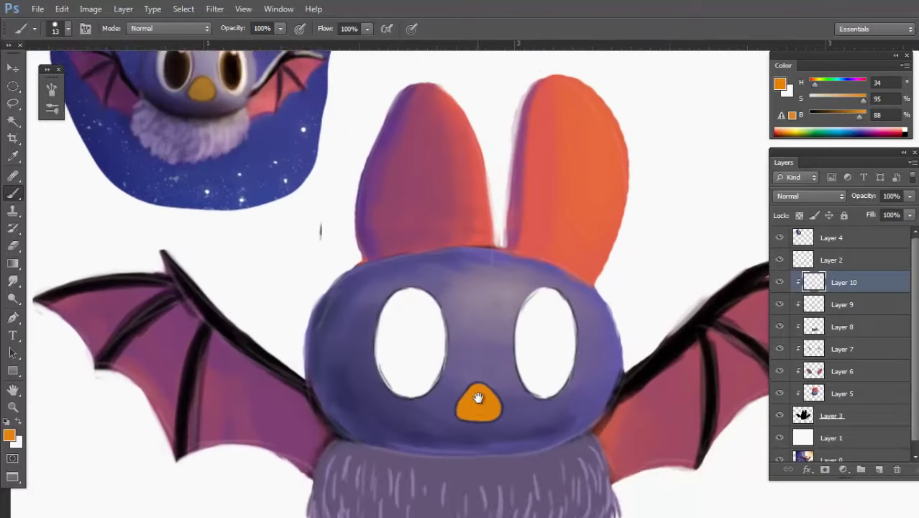
# Paint pale yellow highlights (hue 47, saturation 48%) on the beak's tip and along its lower edge at 80% opacity.
pyautogui.scroll(2, 468, 409)
pyautogui.moveTo(863, 98); pyautogui.dragTo(836, 100)
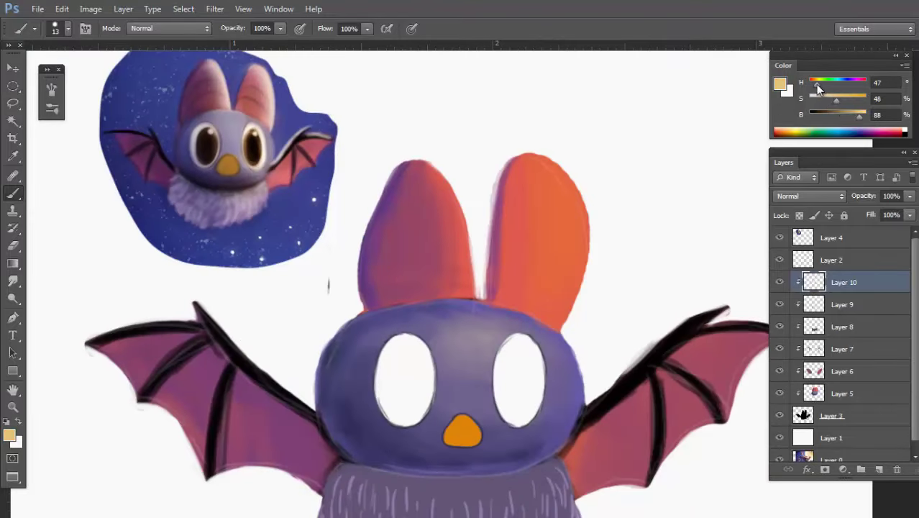
pyautogui.keyDown('ctrl'); pyautogui.click(484, 404); pyautogui.keyUp('ctrl')
pyautogui.keyDown('ctrl'); pyautogui.click(484, 411); pyautogui.keyUp('ctrl')
pyautogui.moveTo(483, 409); pyautogui.dragTo(492, 335)
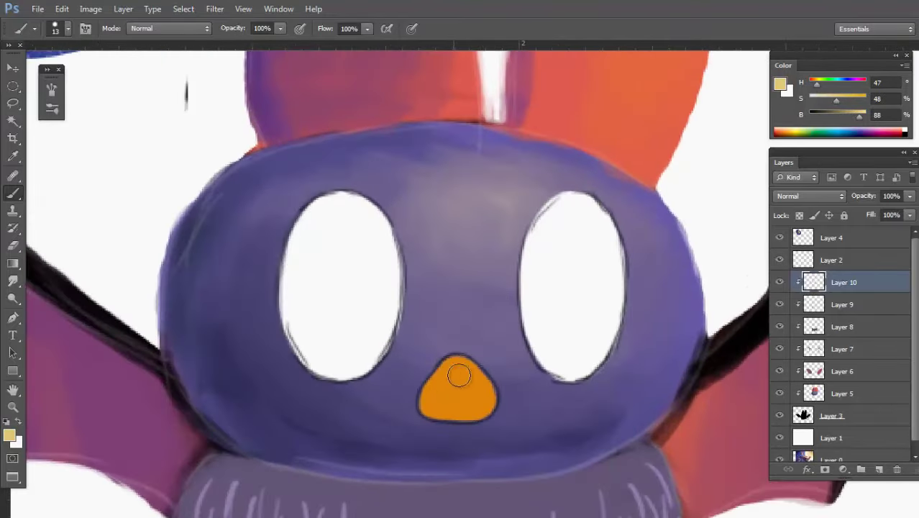
pyautogui.press('8')
pyautogui.moveTo(455, 371); pyautogui.dragTo(452, 370)
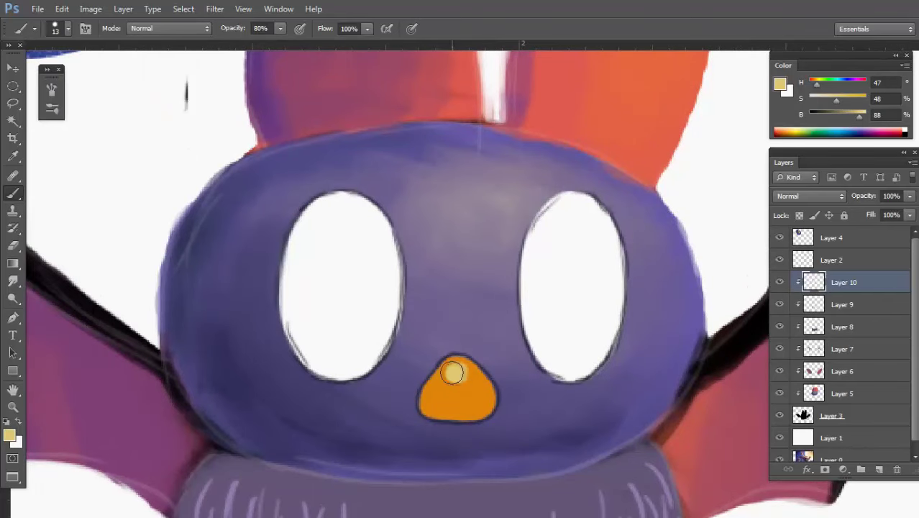
pyautogui.press('[')
pyautogui.press('[')
pyautogui.press('[')
pyautogui.press('[')
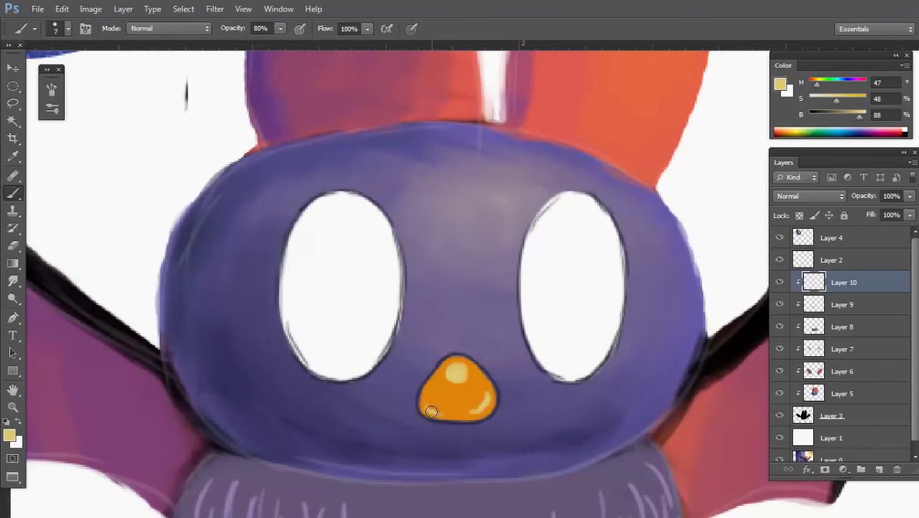
pyautogui.moveTo(431, 412); pyautogui.dragTo(479, 412)
# Paint a brown-orange shadow (hue 30, saturation 95%, brightness 62%) across the beak just above its lower highlight.
pyautogui.keyDown('alt'); pyautogui.click(481, 362); pyautogui.keyUp('alt')
pyautogui.keyDown('ctrl'); pyautogui.click(496, 361); pyautogui.keyUp('ctrl')
pyautogui.keyDown('alt'); pyautogui.click(496, 362); pyautogui.keyUp('alt')
pyautogui.moveTo(858, 116); pyautogui.dragTo(844, 116)
pyautogui.moveTo(816, 84); pyautogui.dragTo(814, 85)
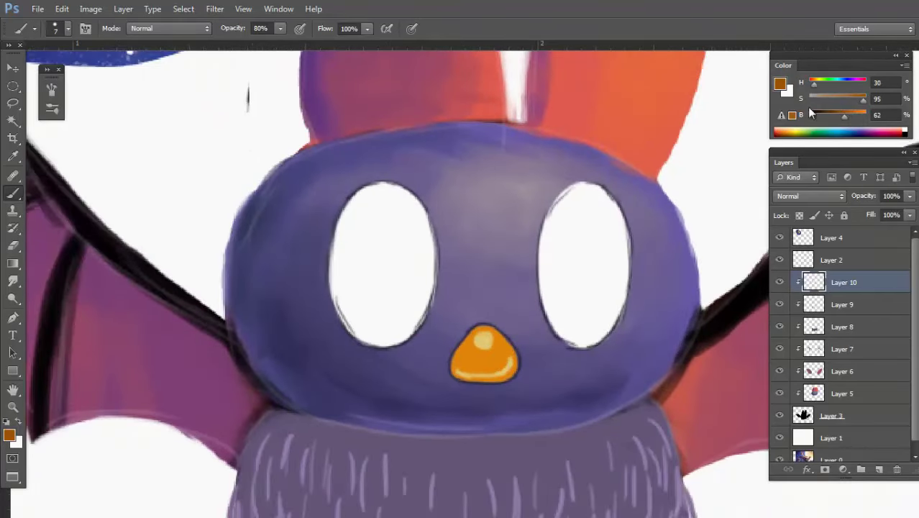
pyautogui.scroll(1, 467, 374)
pyautogui.moveTo(467, 362)
pyautogui.mouseDown()
pyautogui.moveTo(498, 365)
pyautogui.moveTo(513, 353)
pyautogui.moveTo(490, 365)
pyautogui.mouseUp()
# Soften the beak's shadow into the orange with a larger brush at 30% opacity, using a brown-orange sampled from the beak.
pyautogui.press(']')
pyautogui.press(']')
pyautogui.press(']')
pyautogui.press(']')
pyautogui.keyDown('alt'); pyautogui.click(503, 360); pyautogui.keyUp('alt')
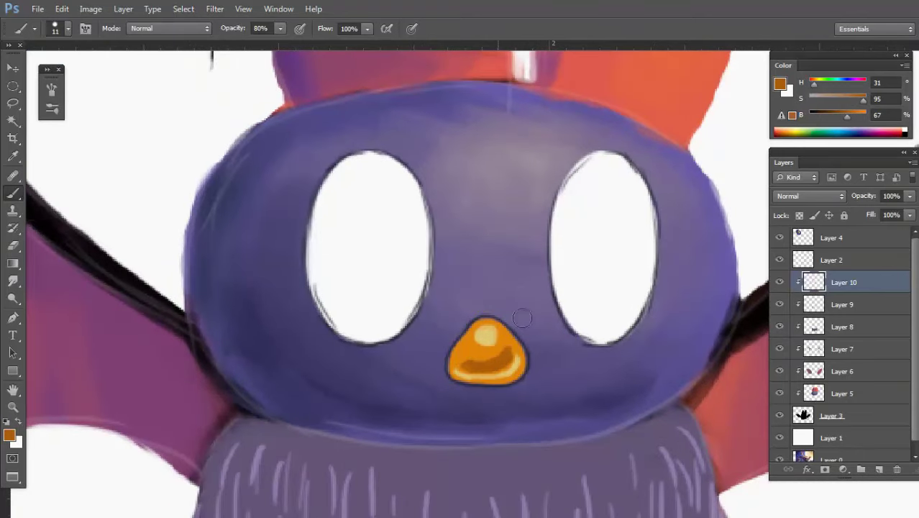
pyautogui.scroll(-5, 522, 317)
pyautogui.scroll(4, 536, 309)
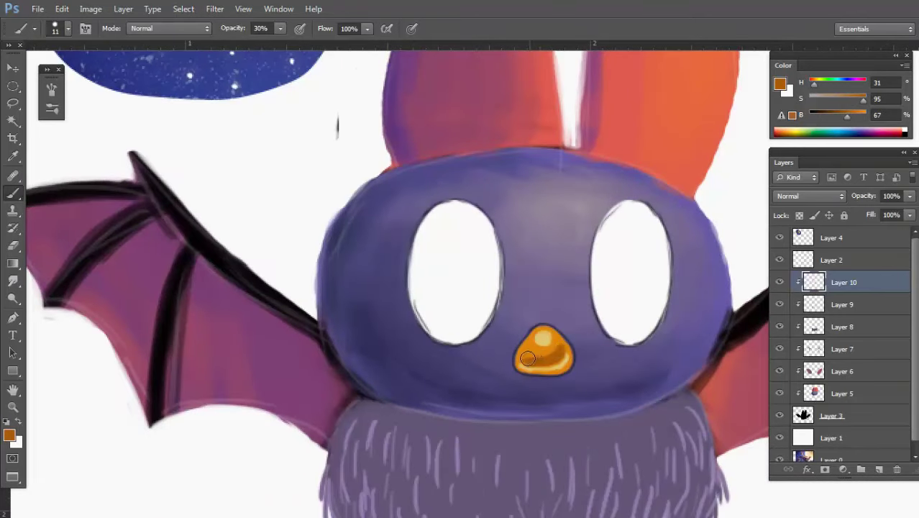
pyautogui.scroll(-3, 554, 307)
pyautogui.scroll(3, 532, 327)
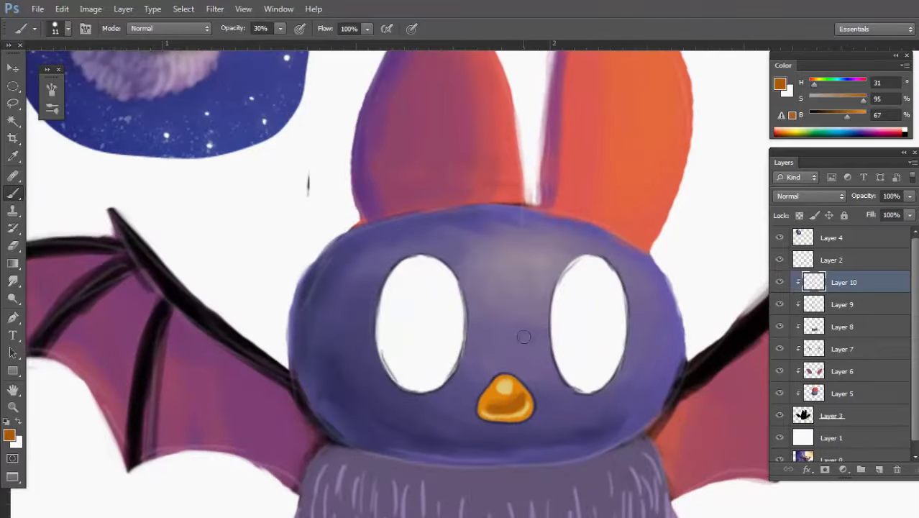
# Add a new layer above the eyes and beak layer and clip it to the silhouette.
pyautogui.press('v')
pyautogui.scroll(-1, 503, 345)
pyautogui.hotkey('ctrl', 'shift', 'n')
pyautogui.press('Return')
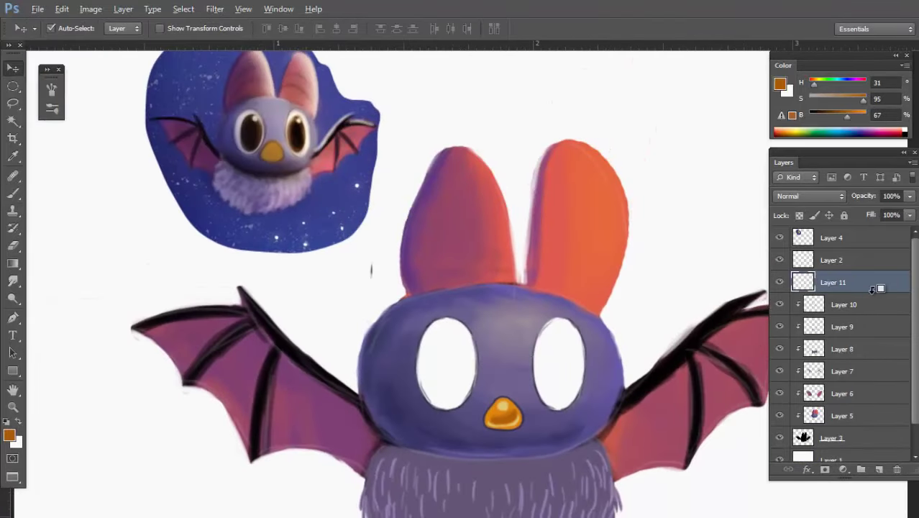
pyautogui.scroll(2, 407, 291)
pyautogui.press('b')
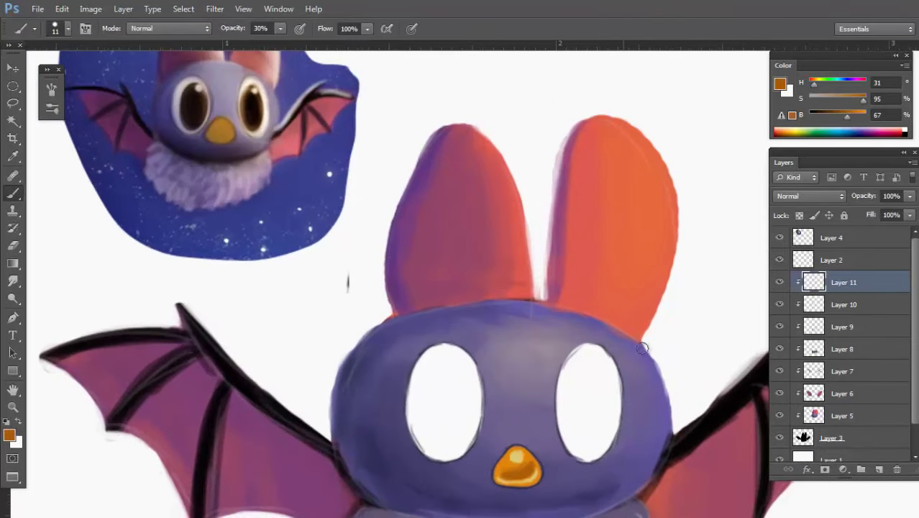
# Fill a black oval pupil inside the white left eye, using black sampled from the wing.
pyautogui.keyDown('alt'); pyautogui.click(728, 396); pyautogui.keyUp('alt')
pyautogui.press('0')
pyautogui.moveTo(437, 394)
pyautogui.mouseDown()
pyautogui.moveTo(459, 369)
pyautogui.moveTo(444, 383)
pyautogui.moveTo(442, 440)
pyautogui.moveTo(466, 381)
pyautogui.moveTo(435, 424)
pyautogui.moveTo(455, 412)
pyautogui.mouseUp()
pyautogui.press('m')
pyautogui.moveTo(421, 355); pyautogui.dragTo(473, 446)
pyautogui.hotkey('alt', 'BackSpace')
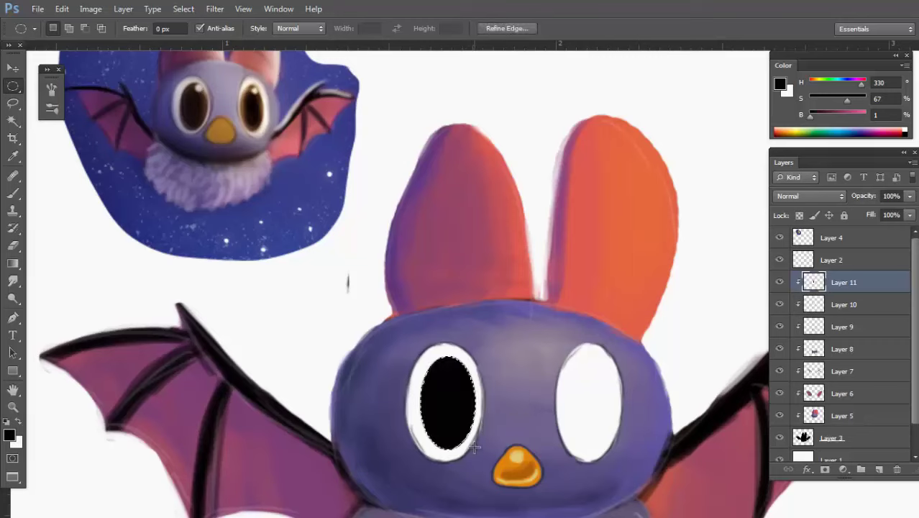
# Duplicate the black pupil onto the right eye and narrow the copy to 80% width.
pyautogui.hotkey('ctrl', 'j')
pyautogui.press('v')
pyautogui.moveTo(468, 411); pyautogui.dragTo(605, 404)
pyautogui.hotkey('ctrl', 't')
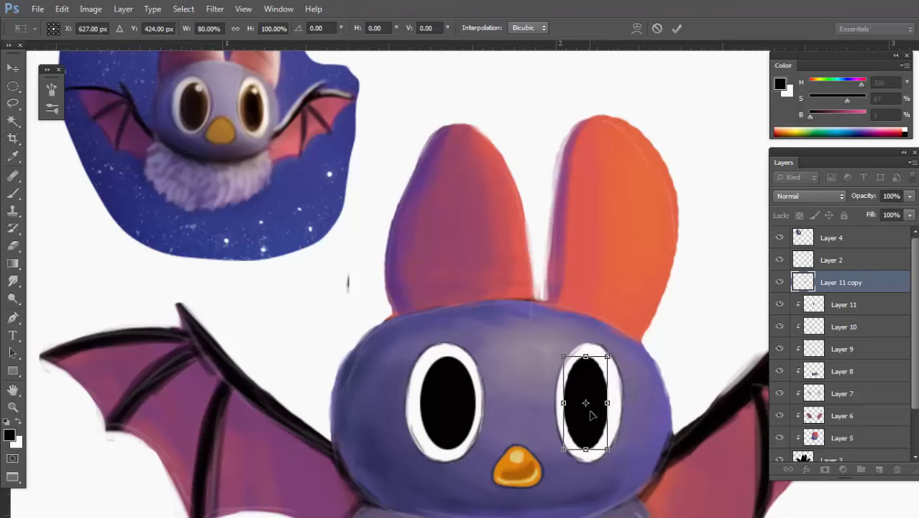
pyautogui.press('Return')
# Shift the left eye's pupil slightly toward the beak.
pyautogui.click(454, 412)
pyautogui.moveTo(451, 410); pyautogui.dragTo(464, 405)
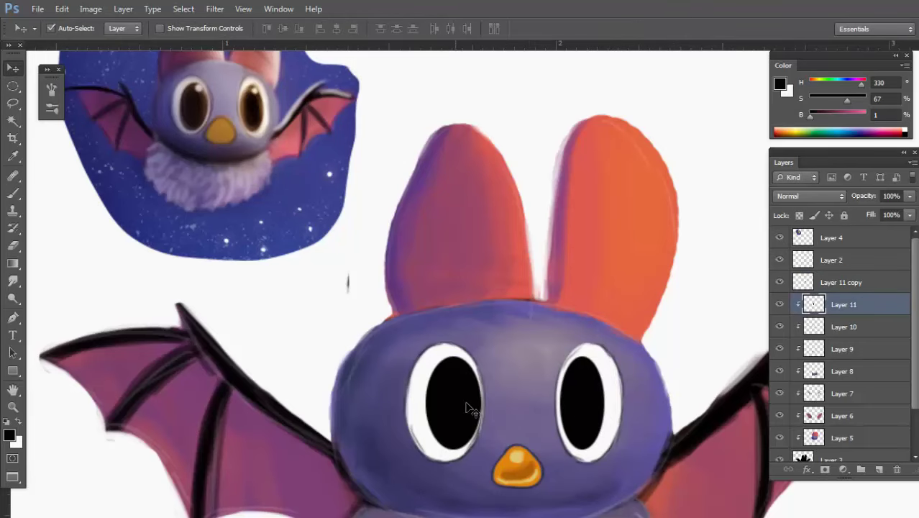
pyautogui.moveTo(501, 303); pyautogui.dragTo(488, 368)
pyautogui.moveTo(531, 304); pyautogui.dragTo(540, 311)
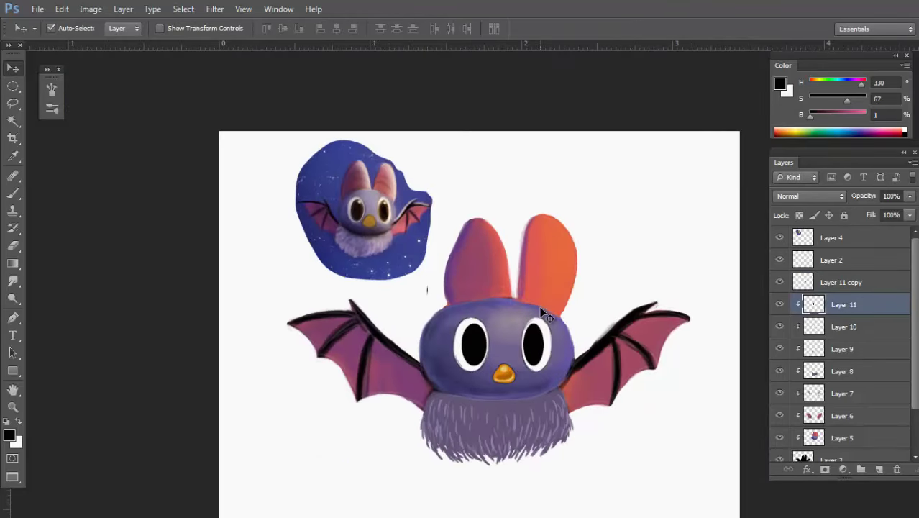
pyautogui.scroll(3, 523, 327)
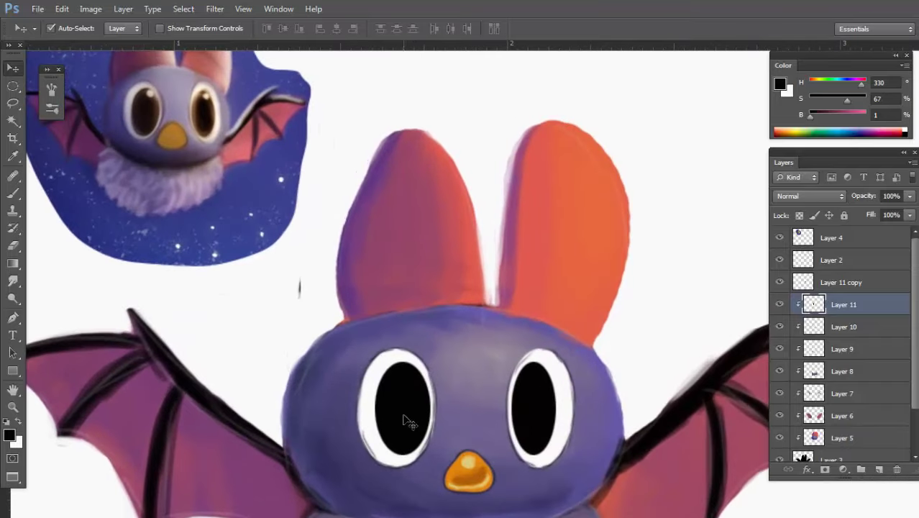
# Clip the right pupil's layer and merge it with the left pupil's layer, checking the result by toggling its visibility.
pyautogui.click(539, 405)
pyautogui.keyDown('alt'); pyautogui.click(876, 293); pyautogui.keyUp('alt')
pyautogui.hotkey('ctrl', 'e')
pyautogui.click(779, 283)
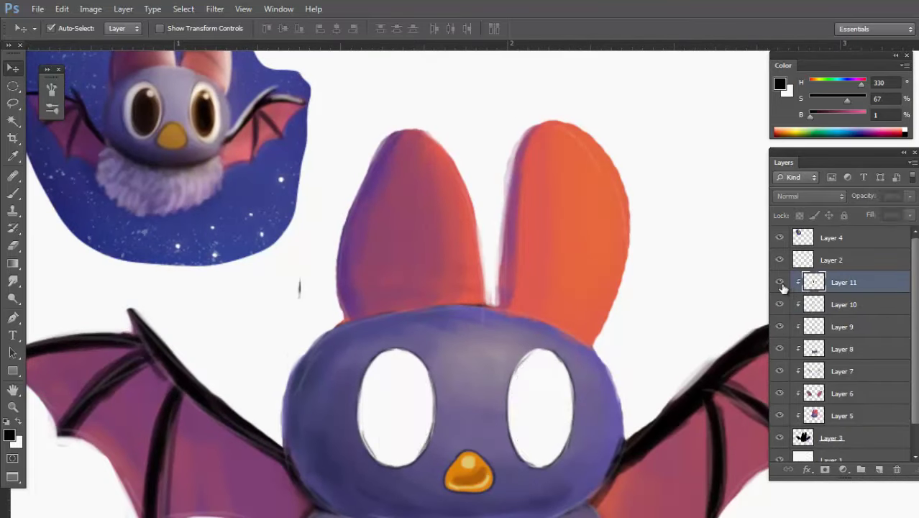
pyautogui.click(779, 283)
pyautogui.click(779, 283)
pyautogui.click(780, 284)
# Paint a thin reddish rim along the edge of the left pupil at 20% brush opacity, using orange sampled from the right ear.
pyautogui.press('b')
pyautogui.press('x')
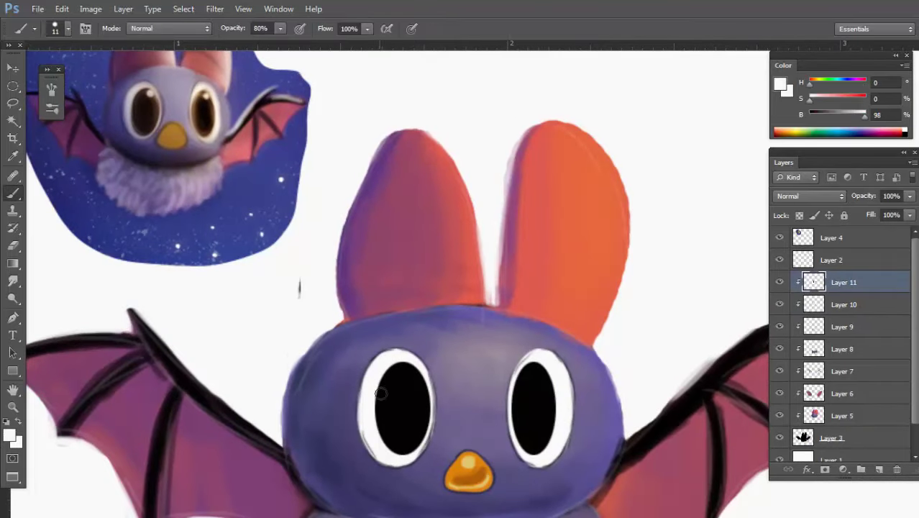
pyautogui.scroll(5, 189, 107)
pyautogui.scroll(-4, 324, 172)
pyautogui.moveTo(325, 191); pyautogui.dragTo(302, 225)
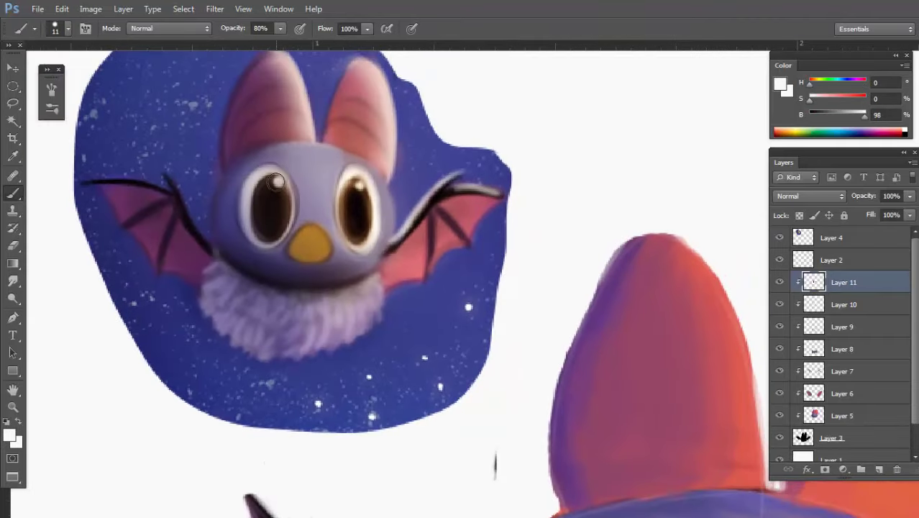
pyautogui.scroll(-3, 373, 206)
pyautogui.scroll(2, 458, 318)
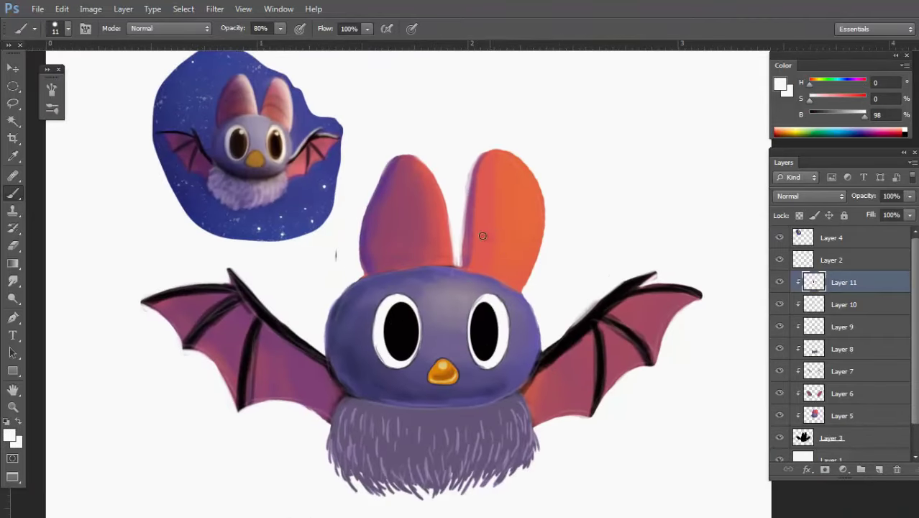
pyautogui.press('x')
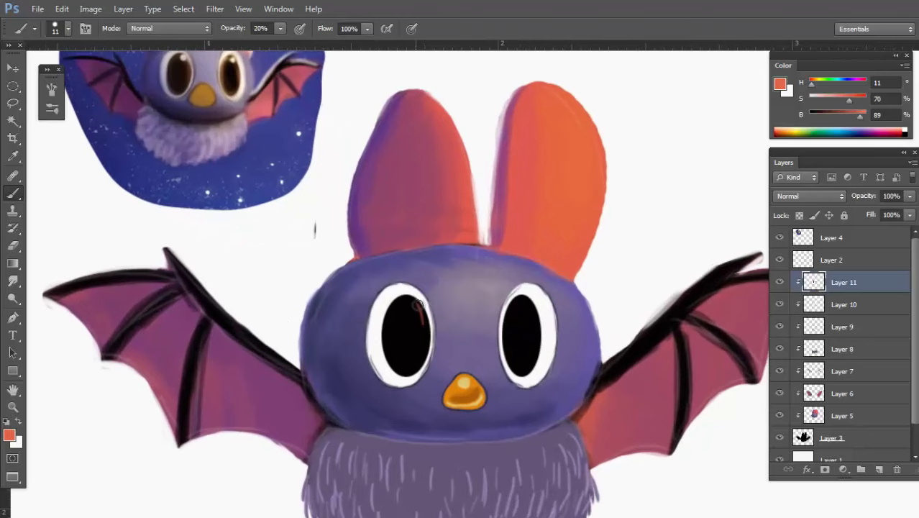
pyautogui.keyDown('alt'); pyautogui.click(424, 323); pyautogui.keyUp('alt')
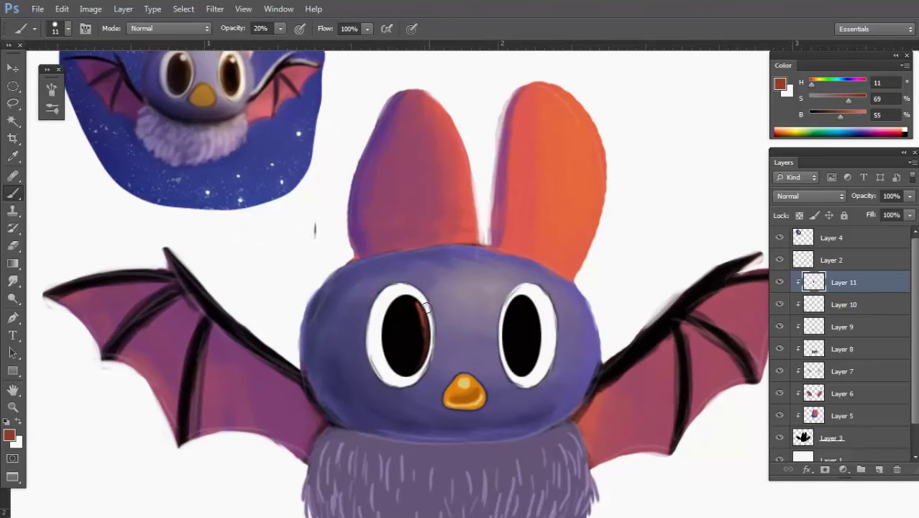
# Blend the left pupil's reddish rim into its black centre with sampled dark browns, and lock transparent pixels on Layer 11.
pyautogui.keyDown('alt'); pyautogui.click(386, 353); pyautogui.keyUp('alt')
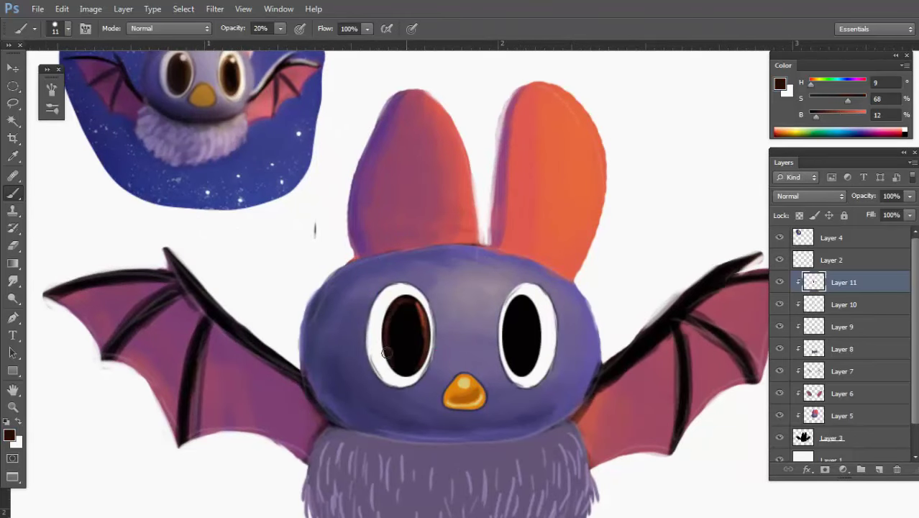
pyautogui.moveTo(420, 333); pyautogui.dragTo(397, 348)
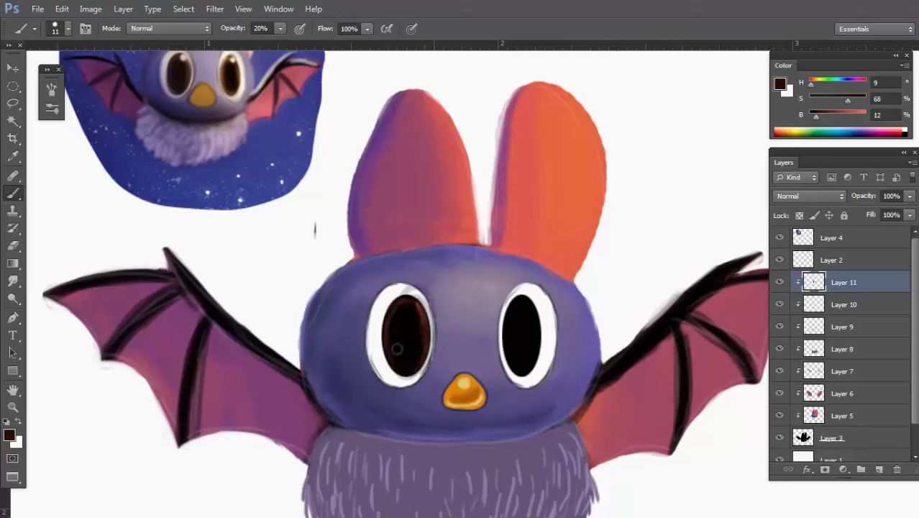
pyautogui.hotkey('ctrl', 'z')
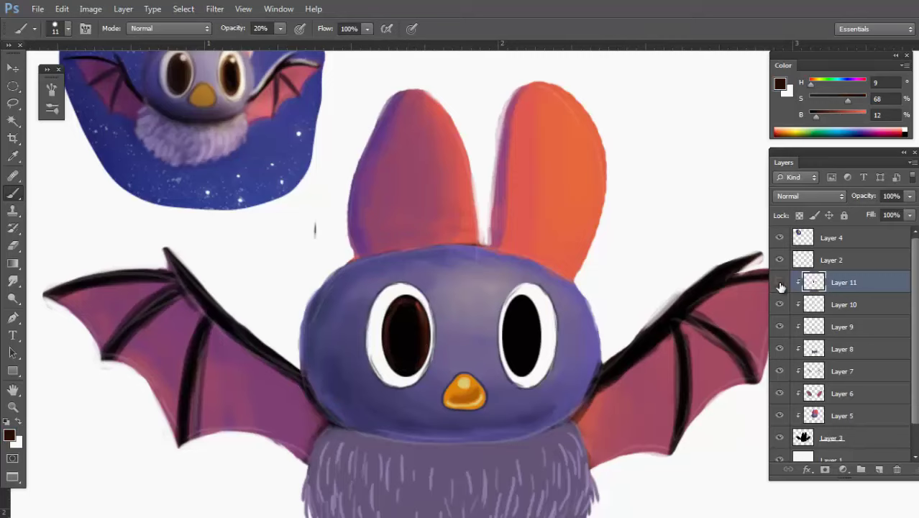
pyautogui.click(779, 287)
pyautogui.click(779, 287)
pyautogui.keyDown('alt'); pyautogui.click(422, 309); pyautogui.keyUp('alt')
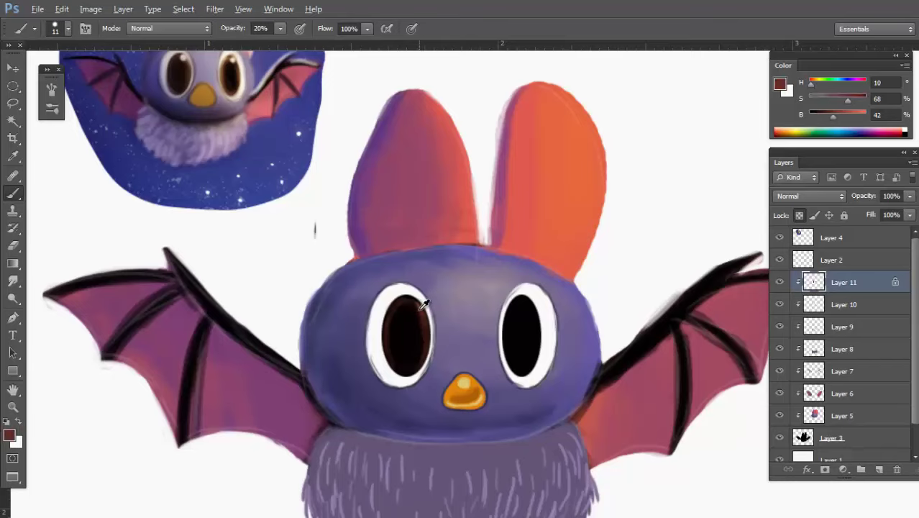
pyautogui.keyDown('alt'); pyautogui.click(408, 365); pyautogui.keyUp('alt')
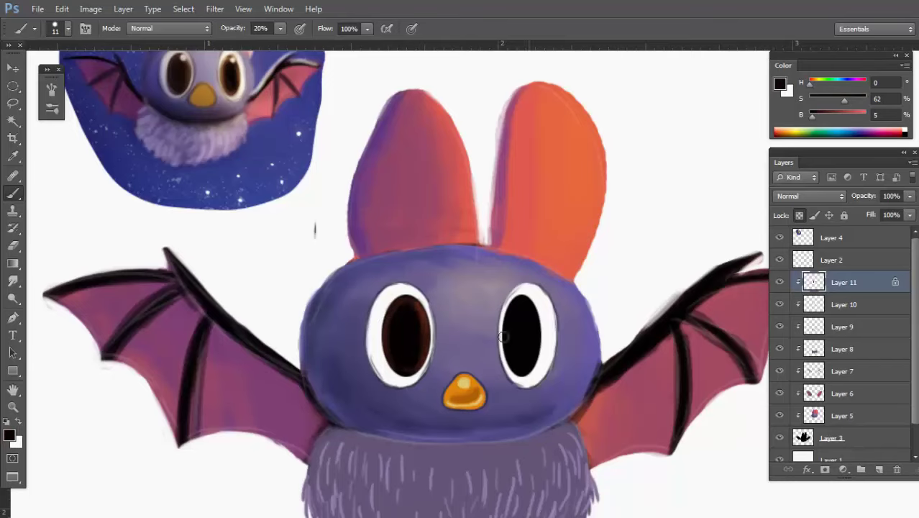
# Paint a reddish-brown rim inside the right pupil with orange sampled from the right ear, raising the brush opacity to 40%.
pyautogui.keyDown('alt'); pyautogui.click(551, 249); pyautogui.keyUp('alt')
pyautogui.moveTo(525, 300)
pyautogui.mouseDown()
pyautogui.moveTo(537, 309)
pyautogui.moveTo(538, 351)
pyautogui.mouseUp()
pyautogui.press('4')
pyautogui.keyDown('alt'); pyautogui.click(535, 357); pyautogui.keyUp('alt')
pyautogui.moveTo(530, 309)
pyautogui.mouseDown()
pyautogui.moveTo(536, 360)
pyautogui.moveTo(515, 303)
pyautogui.moveTo(538, 348)
pyautogui.mouseUp()
pyautogui.keyDown('alt'); pyautogui.click(525, 357); pyautogui.keyUp('alt')
pyautogui.moveTo(526, 295); pyautogui.dragTo(533, 331)
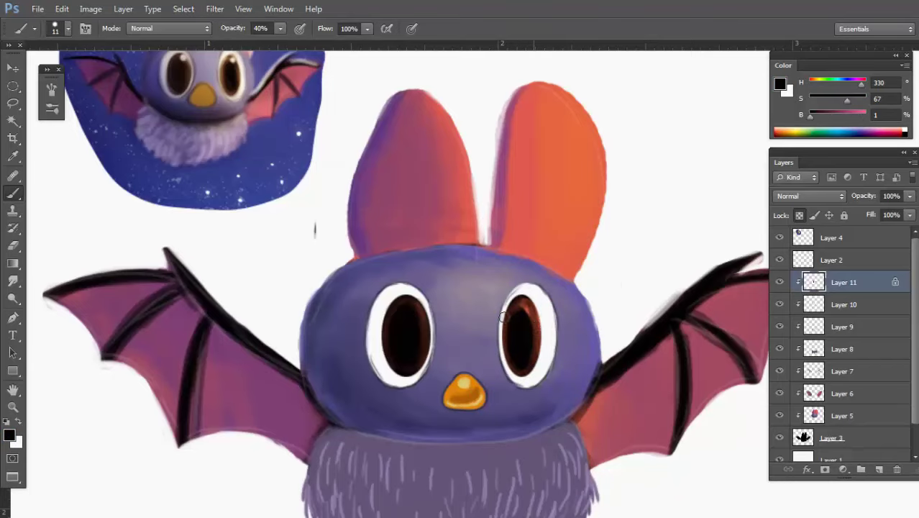
# Soften the right pupil's rim into the dark centre with a larger soft brush of about 21 px and colours sampled from the pupil.
pyautogui.keyDown('alt'); pyautogui.click(532, 297); pyautogui.keyUp('alt')
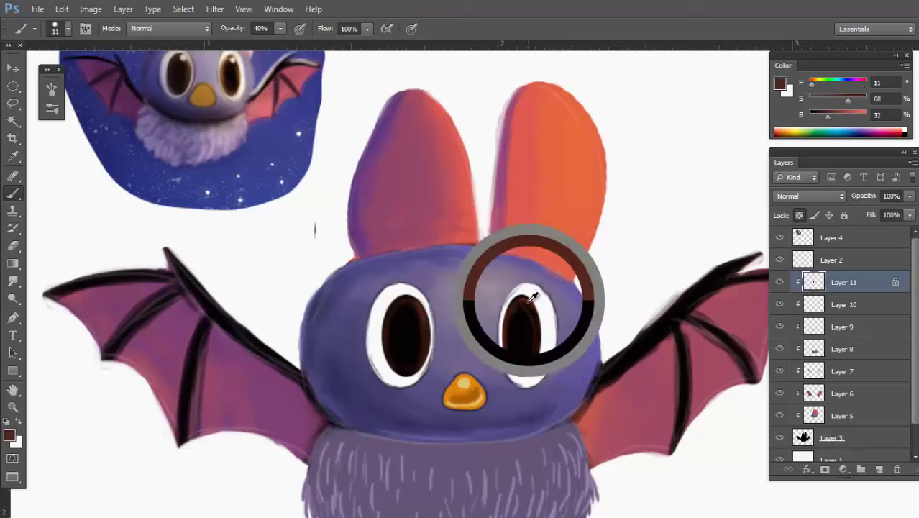
pyautogui.keyDown('alt'); pyautogui.click(521, 324); pyautogui.keyUp('alt')
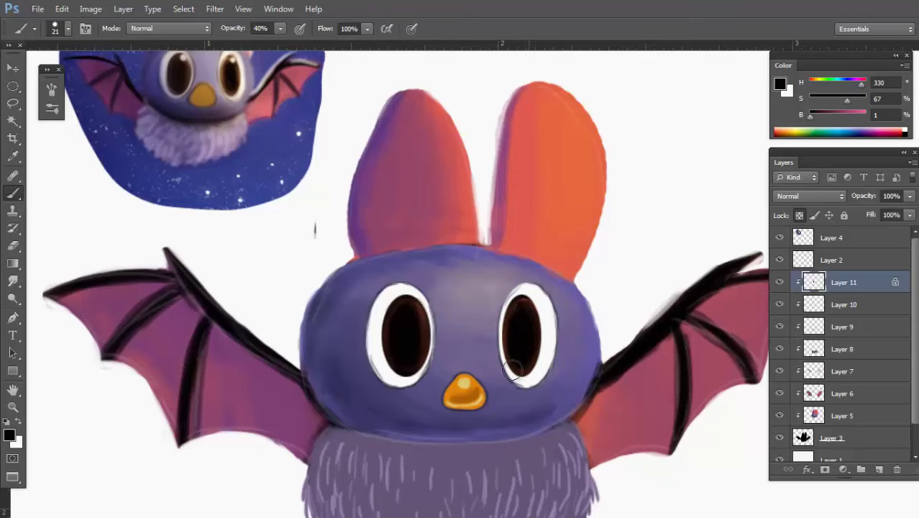
pyautogui.press(']')
pyautogui.rightClick(526, 281)
pyautogui.doubleClick(571, 287)
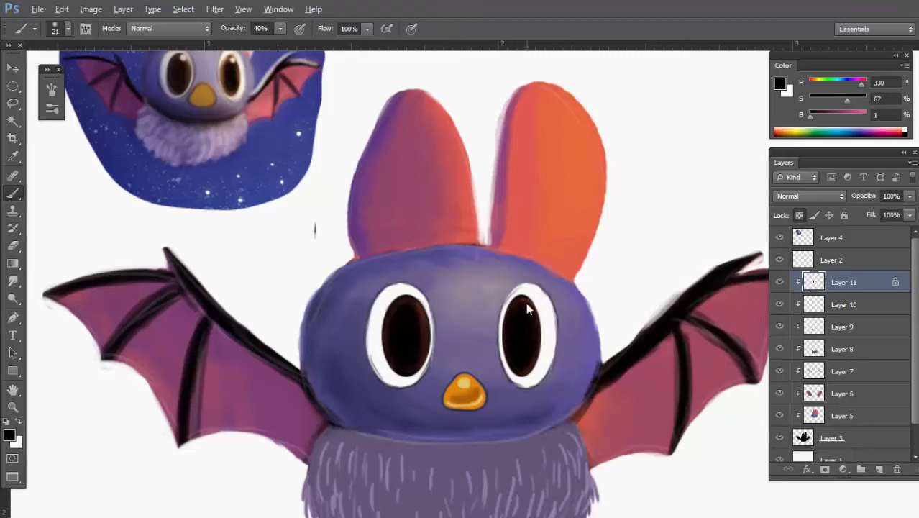
pyautogui.keyDown('alt'); pyautogui.rightClick(529, 302); pyautogui.keyUp('alt')
pyautogui.keyDown('alt'); pyautogui.click(530, 301); pyautogui.keyUp('alt')
pyautogui.keyDown('alt'); pyautogui.click(529, 301); pyautogui.keyUp('alt')
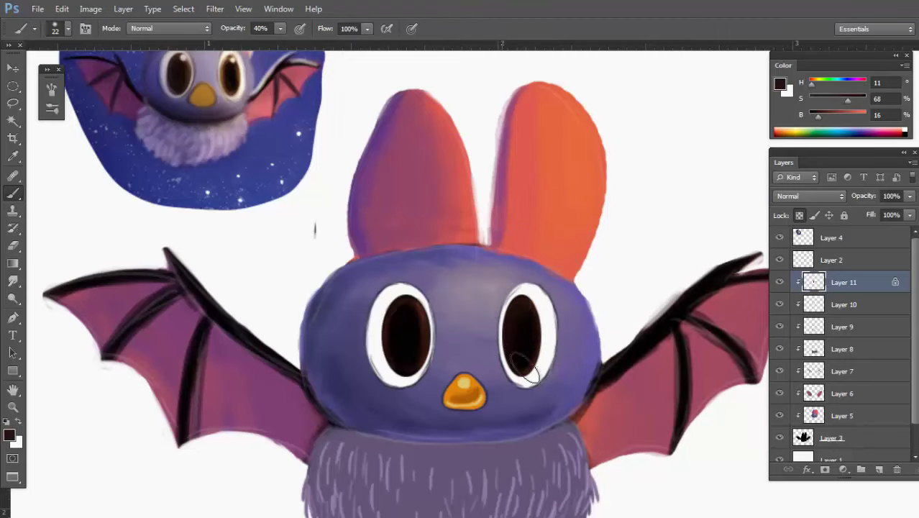
# Darken the pupils' centres at 40% opacity with black sampled from the right wing, reducing the soft brush to about 11 px.
pyautogui.keyDown('alt'); pyautogui.click(648, 329); pyautogui.keyUp('alt')
pyautogui.scroll(1, 431, 292)
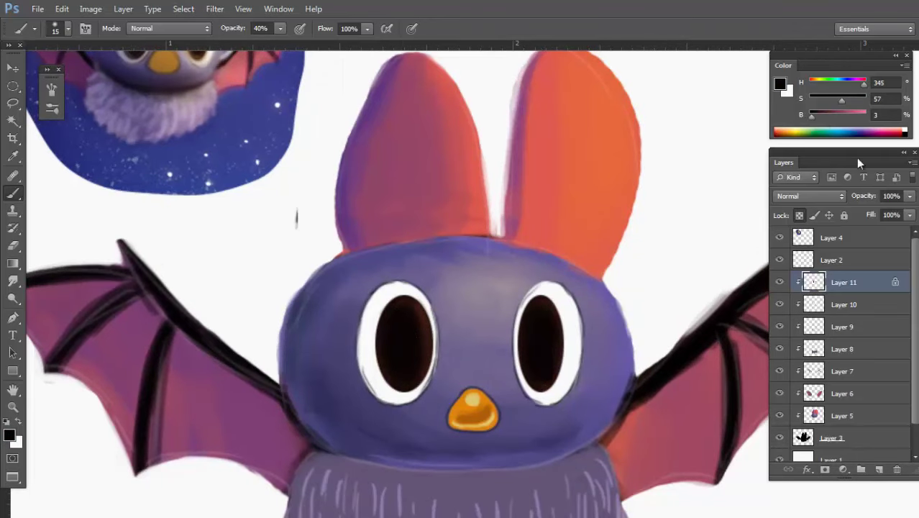
pyautogui.keyDown('alt'); pyautogui.rightClick(550, 341); pyautogui.keyUp('alt')
pyautogui.keyDown('alt'); pyautogui.rightClick(543, 337); pyautogui.keyUp('alt')
pyautogui.moveTo(410, 356); pyautogui.dragTo(387, 349)
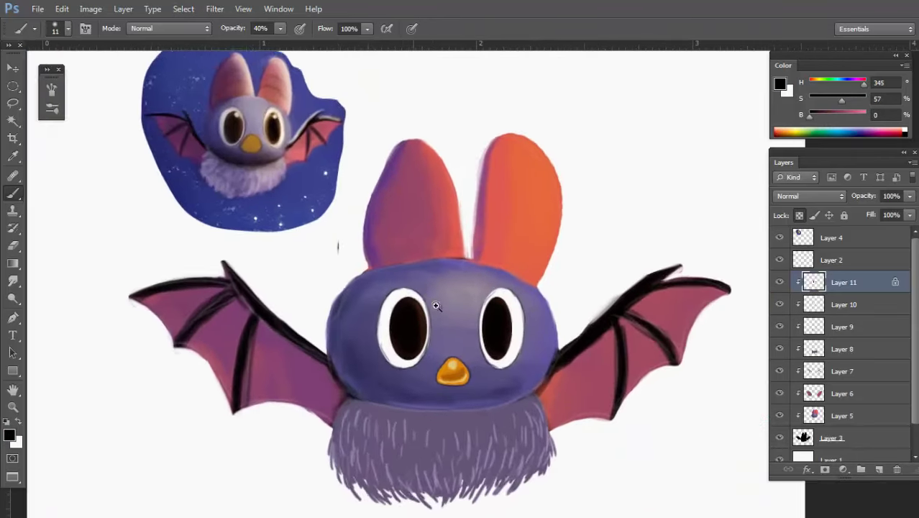
# Dab a small round white highlight near the top of each pupil with a hard brush of about 10 px, sampling the eye white.
pyautogui.moveTo(435, 303)
pyautogui.mouseDown()
pyautogui.moveTo(451, 295)
pyautogui.moveTo(440, 309)
pyautogui.mouseUp()
pyautogui.rightClick(462, 225)
pyautogui.doubleClick(517, 251)
pyautogui.keyDown('alt'); pyautogui.click(416, 296); pyautogui.keyUp('alt')
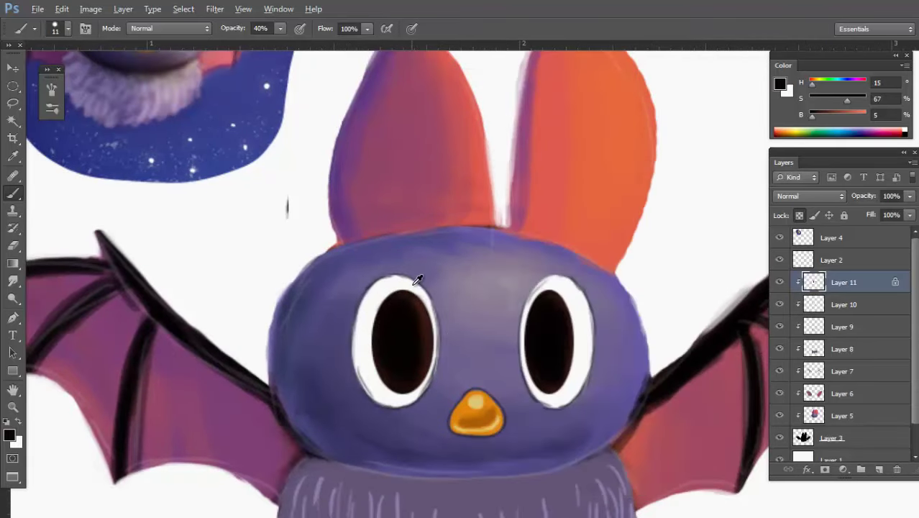
pyautogui.keyDown('alt'); pyautogui.click(413, 285); pyautogui.keyUp('alt')
pyautogui.keyDown('alt'); pyautogui.rightClick(557, 309); pyautogui.keyUp('alt')
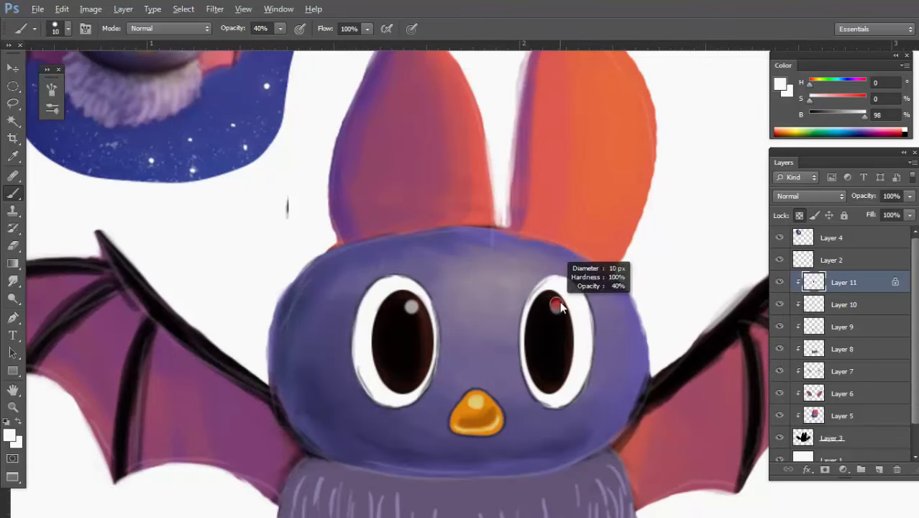
pyautogui.click(557, 308)
pyautogui.scroll(-3, 411, 307)
pyautogui.scroll(3, 437, 330)
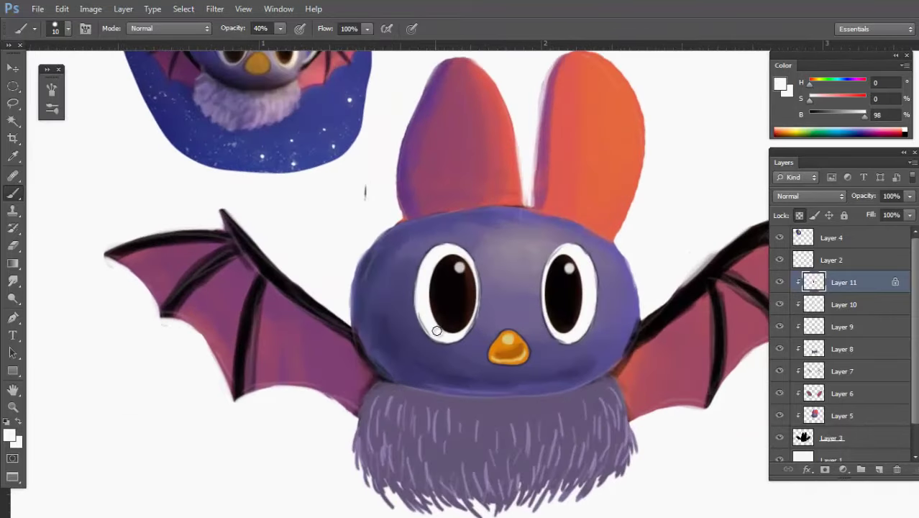
# Try a hard-edged white reflection at the lower left of each pupil with the 10 px brush at 30% opacity.
pyautogui.keyDown('alt'); pyautogui.rightClick(440, 303); pyautogui.keyUp('alt')
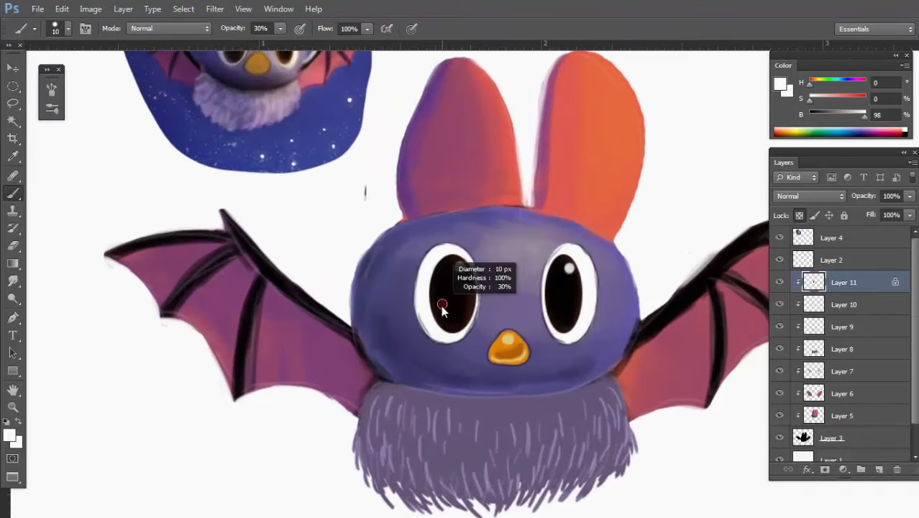
pyautogui.moveTo(438, 311); pyautogui.dragTo(436, 298)
pyautogui.scroll(-3, 551, 301)
pyautogui.scroll(3, 503, 316)
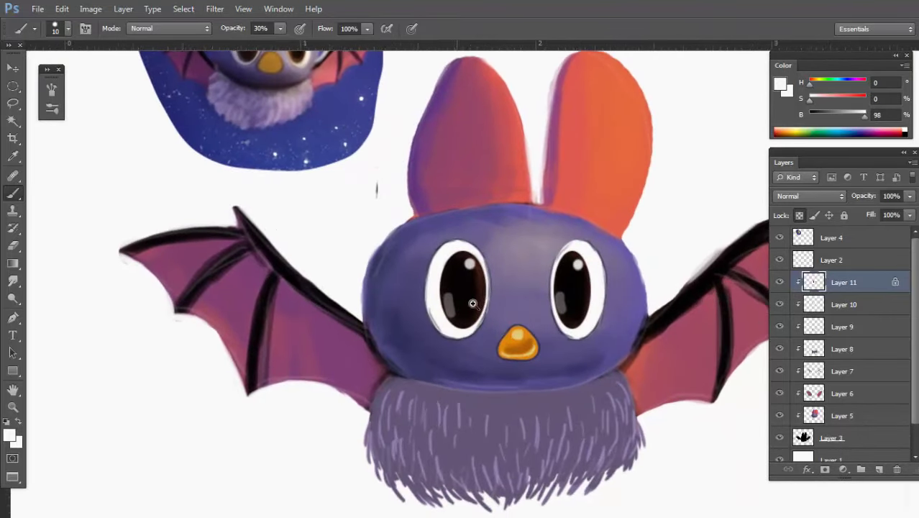
# Paint a faint curved white reflection along the lower edge of each pupil with a soft 10 px brush at 30% opacity.
pyautogui.rightClick(499, 328)
pyautogui.click(453, 296)
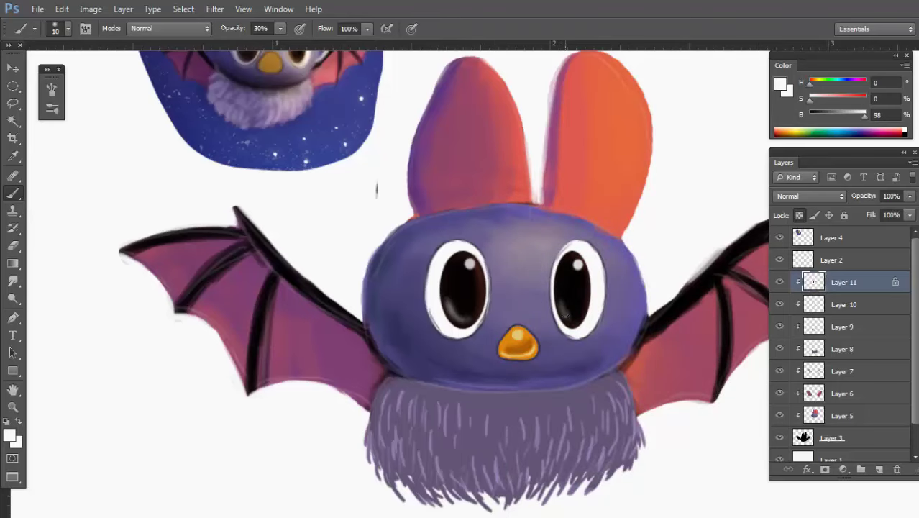
pyautogui.scroll(-3, 496, 301)
pyautogui.scroll(3, 475, 298)
pyautogui.press('e')
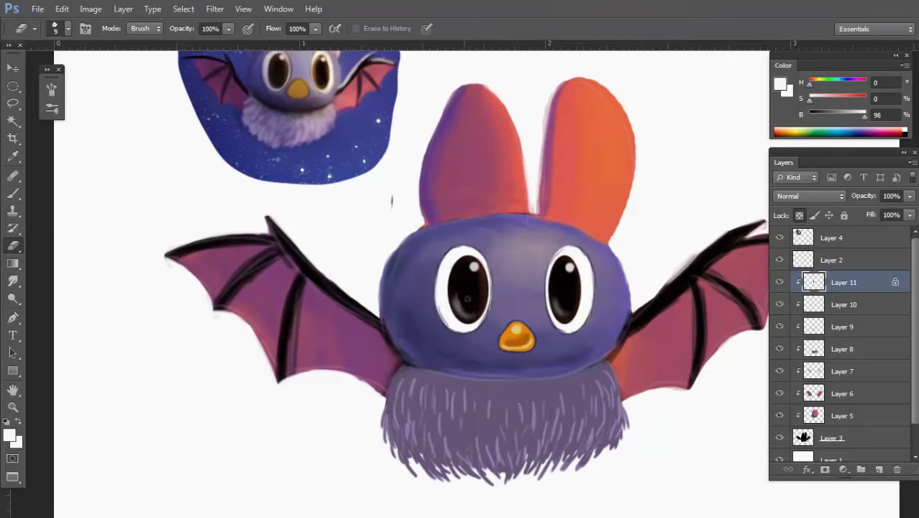
pyautogui.scroll(-3, 529, 293)
pyautogui.scroll(3, 533, 287)
pyautogui.press('v')
pyautogui.scroll(-3, 554, 266)
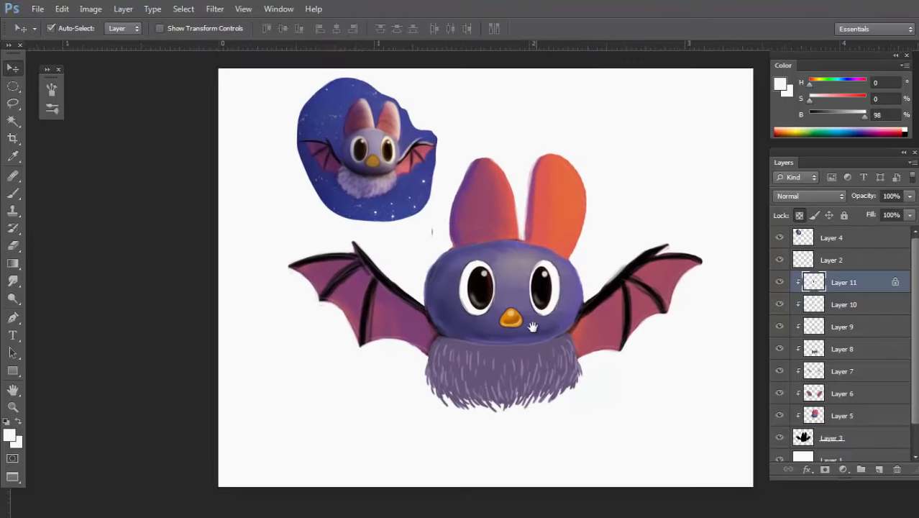
pyautogui.scroll(3, 556, 263)
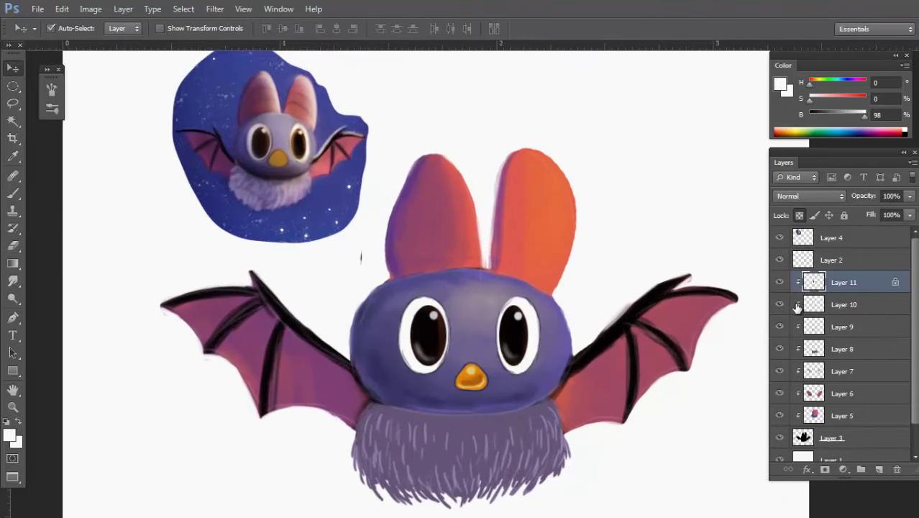
# Select Layer 10 for painting and sample a near-black brush colour from the left wing's upper edge.
pyautogui.click(874, 306)
pyautogui.press('b')
pyautogui.keyDown('alt'); pyautogui.click(300, 302); pyautogui.keyUp('alt')
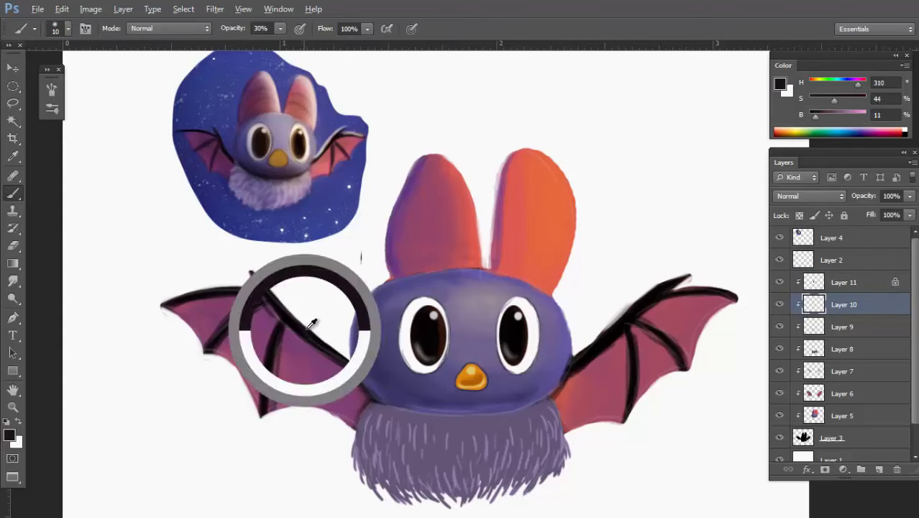
pyautogui.scroll(2, 459, 212)
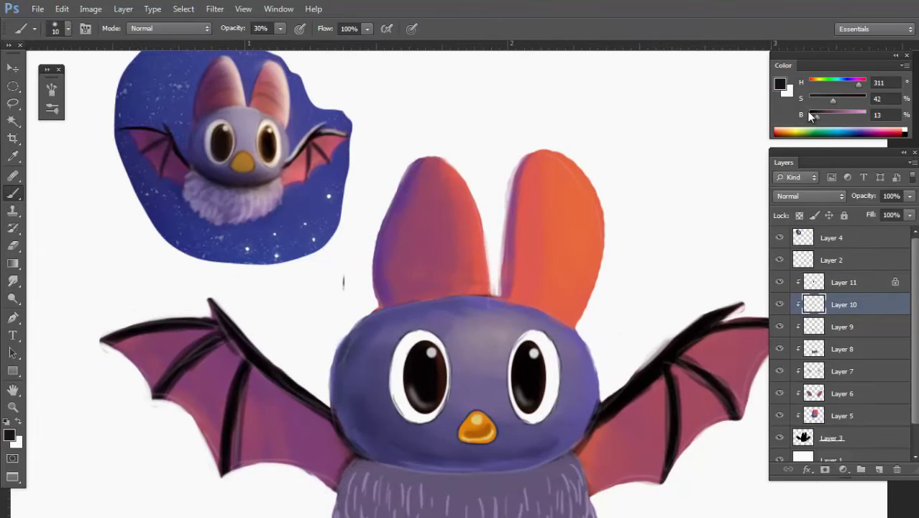
# Try a dark stripe across the left ear with the soft brush.
pyautogui.moveTo(411, 263)
pyautogui.mouseDown()
pyautogui.moveTo(404, 284)
pyautogui.moveTo(478, 285)
pyautogui.mouseUp()
pyautogui.hotkey('ctrl', 'alt', 'z')
pyautogui.hotkey('ctrl', 'alt', 'z')
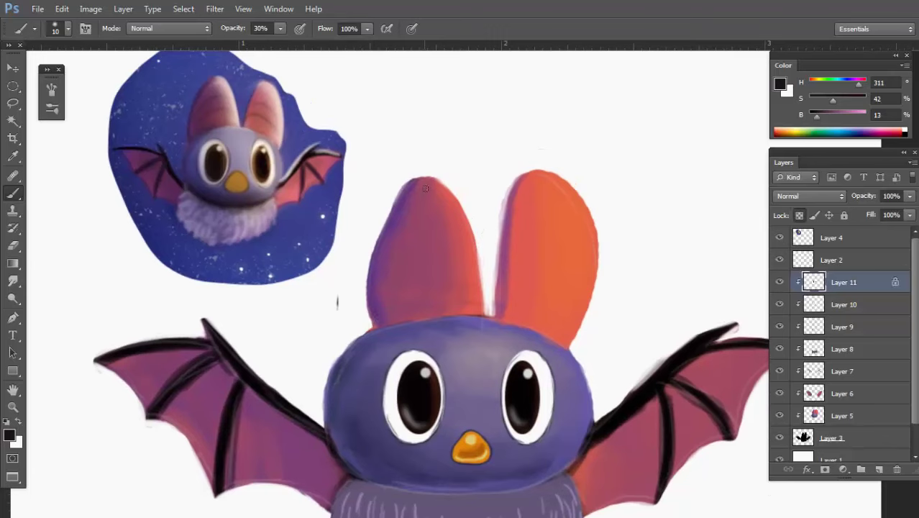
# Draw two curved dark stripes across each ear on Layer 10 with a hard 10 px brush at 30% opacity.
pyautogui.rightClick(432, 217)
pyautogui.click(518, 241)
pyautogui.click(851, 311)
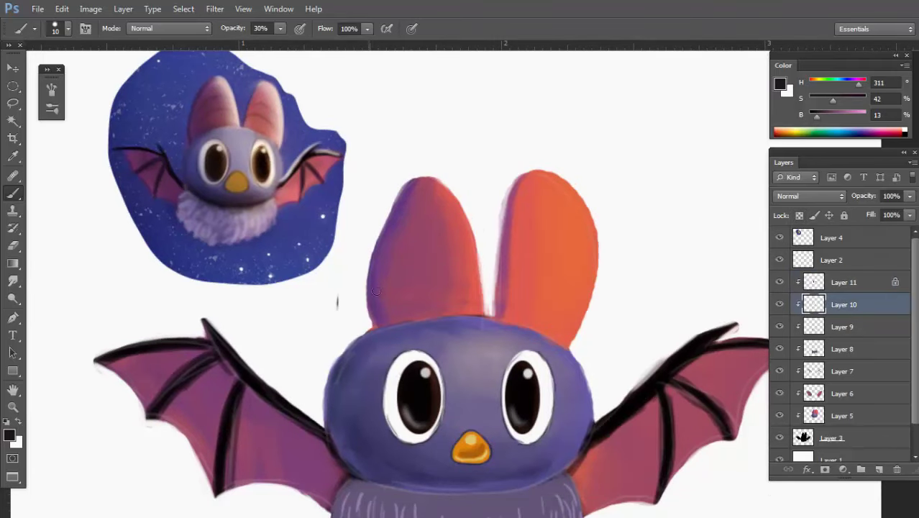
pyautogui.moveTo(375, 290)
pyautogui.mouseDown()
pyautogui.moveTo(437, 253)
pyautogui.moveTo(479, 265)
pyautogui.mouseUp()
pyautogui.moveTo(371, 272)
pyautogui.mouseDown()
pyautogui.moveTo(438, 214)
pyautogui.moveTo(470, 227)
pyautogui.mouseUp()
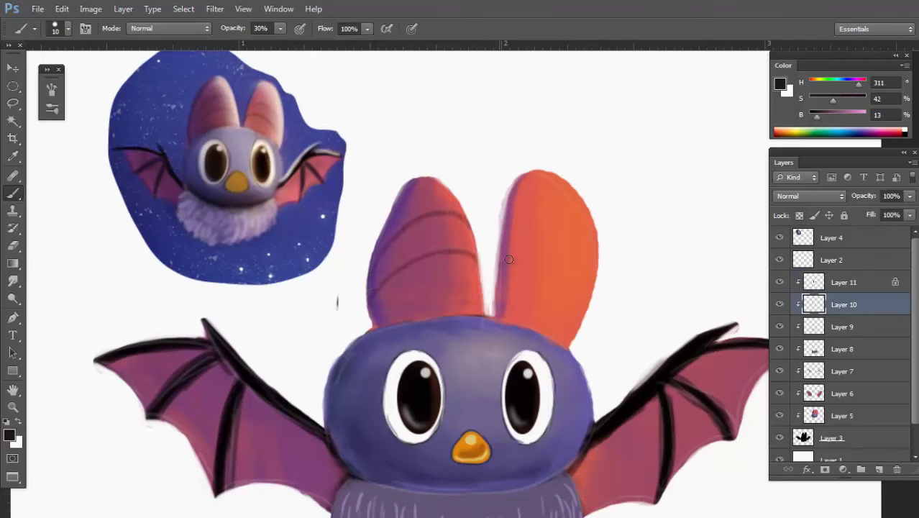
pyautogui.moveTo(508, 259); pyautogui.dragTo(588, 305)
pyautogui.moveTo(507, 225); pyautogui.dragTo(600, 295)
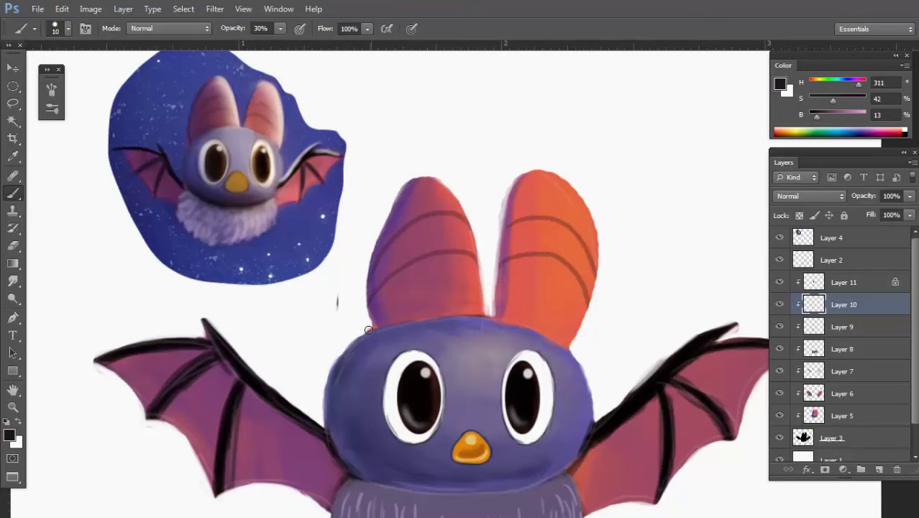
# Try a dark outline along the base of the ears where they meet the head.
pyautogui.moveTo(511, 321); pyautogui.dragTo(573, 349)
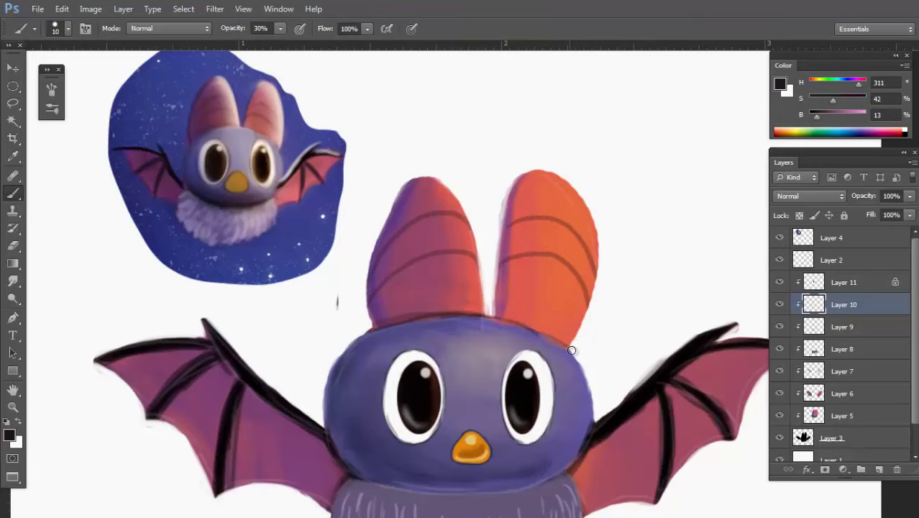
pyautogui.scroll(-3, 425, 310)
pyautogui.scroll(3, 459, 310)
pyautogui.hotkey('ctrl', 'alt', 'z')
pyautogui.hotkey('ctrl', 'alt', 'z')
pyautogui.hotkey('ctrl', 'alt', 'z')
pyautogui.hotkey('ctrl', 'alt', 'z')
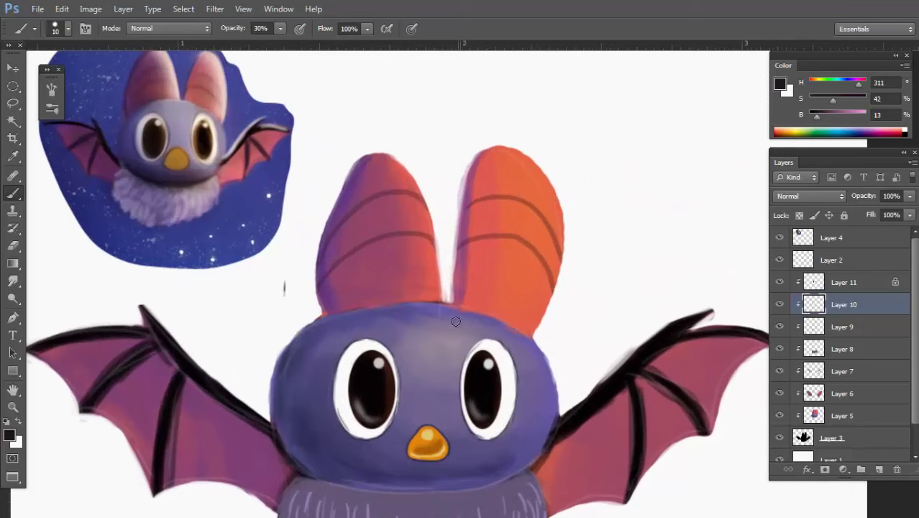
pyautogui.hotkey('ctrl', 'shift', 'z')
pyautogui.press('v')
pyautogui.moveTo(460, 256); pyautogui.dragTo(461, 281)
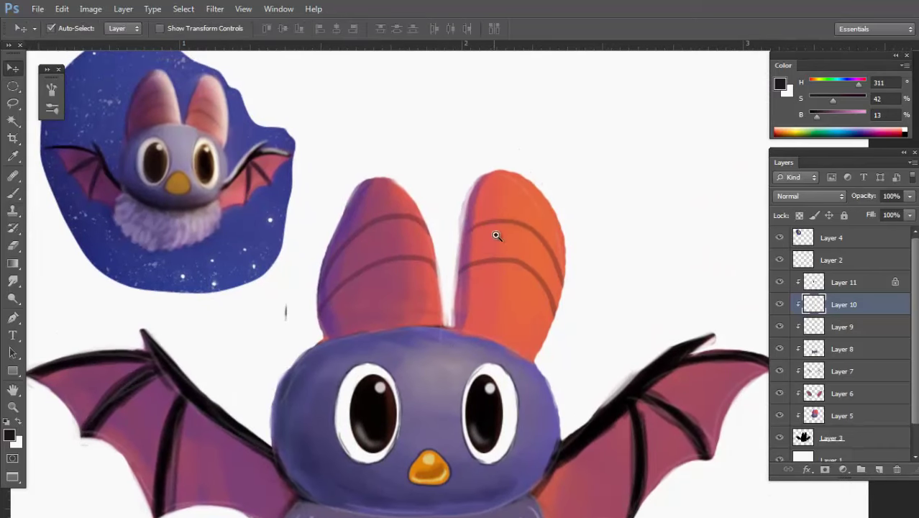
# Hide Layer 2 to check the painted bat without it.
pyautogui.moveTo(495, 236); pyautogui.dragTo(551, 222)
pyautogui.click(552, 224)
pyautogui.click(780, 259)
pyautogui.scroll(-5, 585, 247)
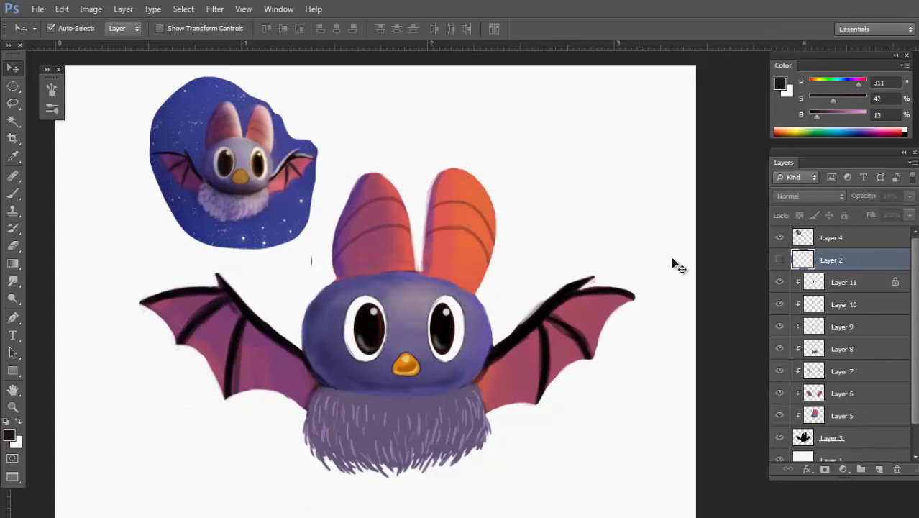
# Toggle the visibility of Layer 6 and Layer 3 to identify their contents, and select the base silhouette on Layer 3.
pyautogui.scroll(3, 573, 338)
pyautogui.click(794, 371)
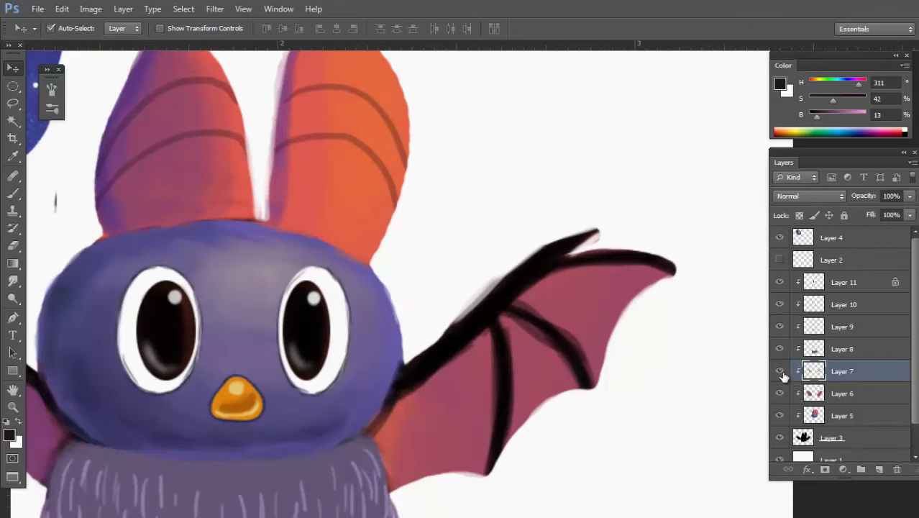
pyautogui.click(779, 393)
pyautogui.click(780, 394)
pyautogui.click(780, 437)
pyautogui.click(780, 437)
pyautogui.click(881, 437)
# Erase the rough paint along the right wing's upper edge and around its tip on Layer 3.
pyautogui.press('e')
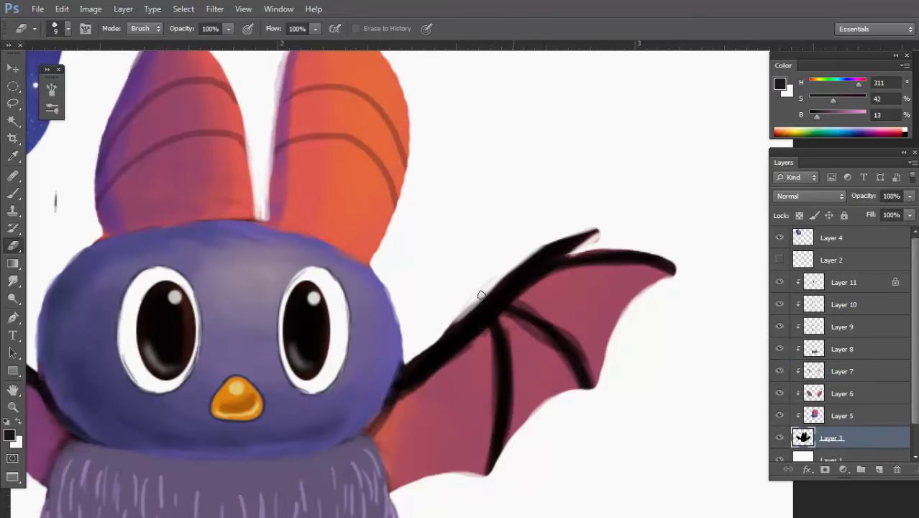
pyautogui.moveTo(481, 295)
pyautogui.mouseDown()
pyautogui.moveTo(429, 339)
pyautogui.moveTo(520, 262)
pyautogui.moveTo(571, 238)
pyautogui.mouseUp()
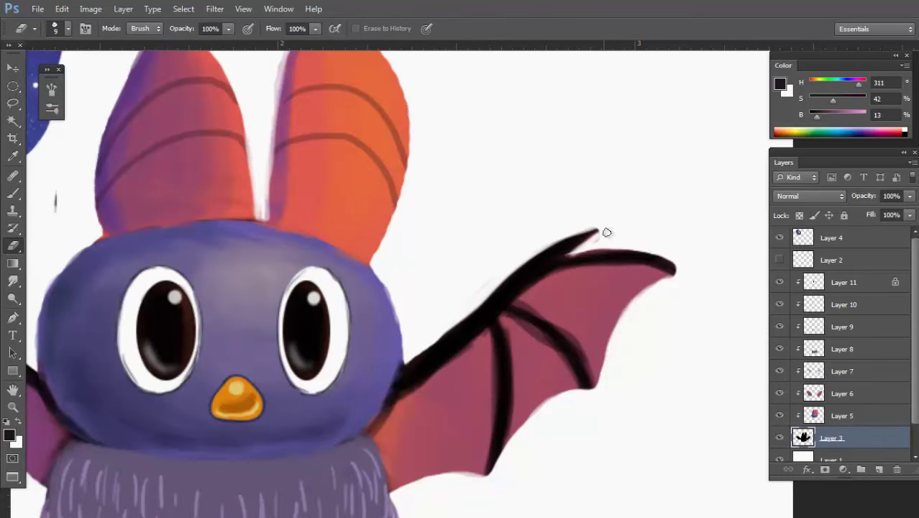
pyautogui.moveTo(659, 257)
pyautogui.mouseDown()
pyautogui.moveTo(692, 274)
pyautogui.moveTo(630, 245)
pyautogui.moveTo(680, 279)
pyautogui.moveTo(624, 247)
pyautogui.moveTo(687, 274)
pyautogui.mouseUp()
pyautogui.moveTo(679, 240); pyautogui.dragTo(623, 240)
pyautogui.moveTo(325, 240); pyautogui.dragTo(432, 244)
pyautogui.moveTo(495, 232); pyautogui.dragTo(475, 232)
pyautogui.moveTo(559, 327); pyautogui.dragTo(604, 361)
pyautogui.moveTo(546, 275); pyautogui.dragTo(471, 276)
pyautogui.moveTo(540, 426)
pyautogui.mouseDown()
pyautogui.moveTo(391, 396)
pyautogui.moveTo(459, 381)
pyautogui.moveTo(548, 409)
pyautogui.mouseUp()
pyautogui.moveTo(529, 331); pyautogui.dragTo(482, 333)
# Trim the left wing's scalloped lower edge on Layer 3 by deleting a Pen-path selection traced along it, and deselect.
pyautogui.press('p')
pyautogui.moveTo(517, 381)
pyautogui.mouseDown()
pyautogui.moveTo(540, 392)
pyautogui.moveTo(499, 400)
pyautogui.mouseUp()
pyautogui.click(527, 395)
pyautogui.moveTo(321, 363); pyautogui.dragTo(415, 471)
pyautogui.moveTo(295, 331); pyautogui.dragTo(192, 343)
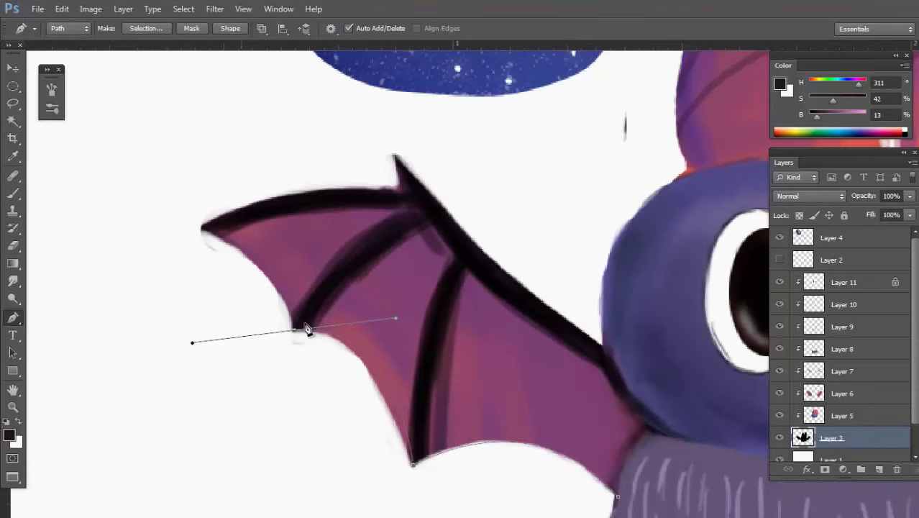
pyautogui.moveTo(177, 235); pyautogui.dragTo(154, 273)
pyautogui.scroll(-3, 295, 334)
pyautogui.click(375, 479)
pyautogui.moveTo(437, 482); pyautogui.dragTo(444, 484)
pyautogui.moveTo(496, 466); pyautogui.dragTo(494, 465)
pyautogui.hotkey('ctrl', 'Return')
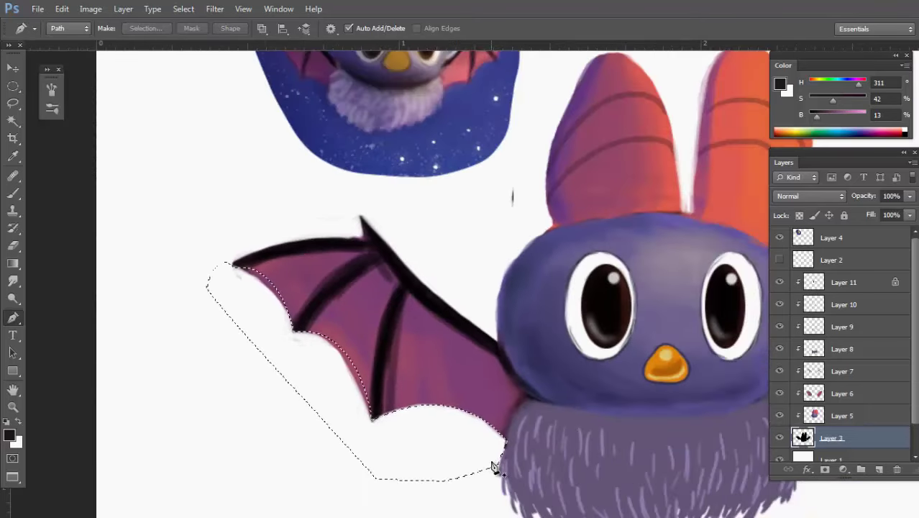
pyautogui.scroll(1, 464, 411)
pyautogui.hotkey('ctrl', 'd')
# Trace the right wing's scalloped lower edge with a Pen path from the wing tip to the fur collar.
pyautogui.moveTo(522, 311); pyautogui.dragTo(471, 315)
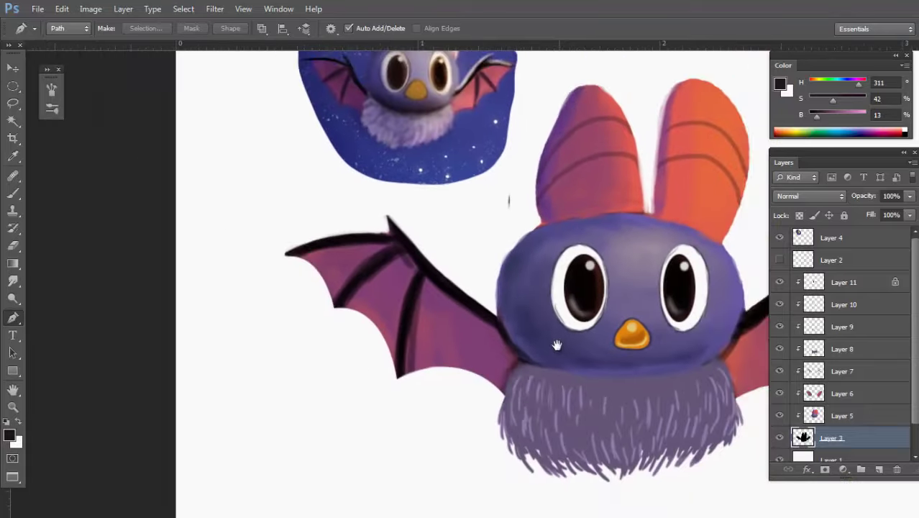
pyautogui.moveTo(554, 344); pyautogui.dragTo(394, 343)
pyautogui.moveTo(452, 322); pyautogui.dragTo(331, 317)
pyautogui.moveTo(583, 329); pyautogui.dragTo(612, 246)
pyautogui.moveTo(731, 210); pyautogui.dragTo(725, 211)
pyautogui.moveTo(609, 309); pyautogui.dragTo(603, 392)
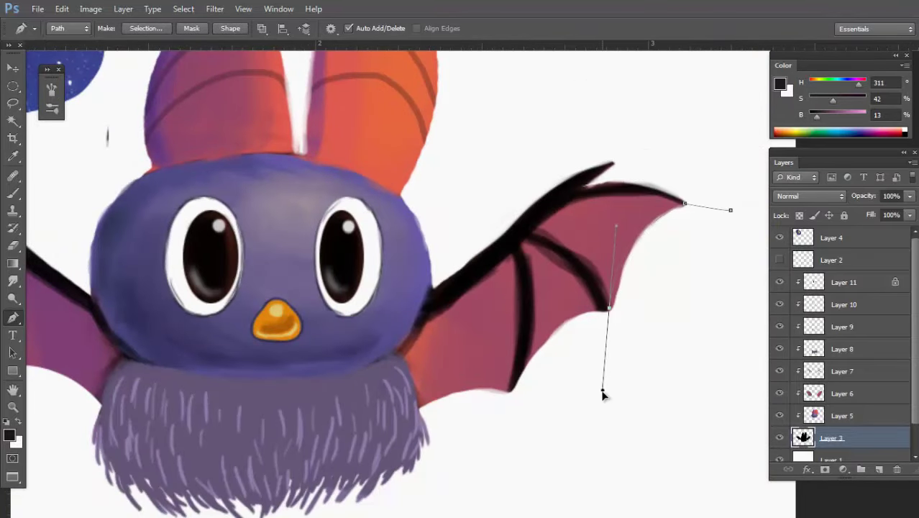
pyautogui.keyDown('alt'); pyautogui.click(611, 310); pyautogui.keyUp('alt')
pyautogui.moveTo(510, 389); pyautogui.dragTo(475, 479)
pyautogui.keyDown('alt'); pyautogui.click(510, 390); pyautogui.keyUp('alt')
pyautogui.keyDown('alt'); pyautogui.click(421, 407); pyautogui.keyUp('alt')
# Close the path through the blank area below the right wing, delete the selected excess from Layer 3 and deselect.
pyautogui.click(437, 440)
pyautogui.moveTo(517, 452); pyautogui.dragTo(546, 452)
pyautogui.moveTo(611, 435); pyautogui.dragTo(625, 429)
pyautogui.click(673, 396)
pyautogui.moveTo(714, 341); pyautogui.dragTo(716, 307)
pyautogui.hotkey('ctrl', 'Return')
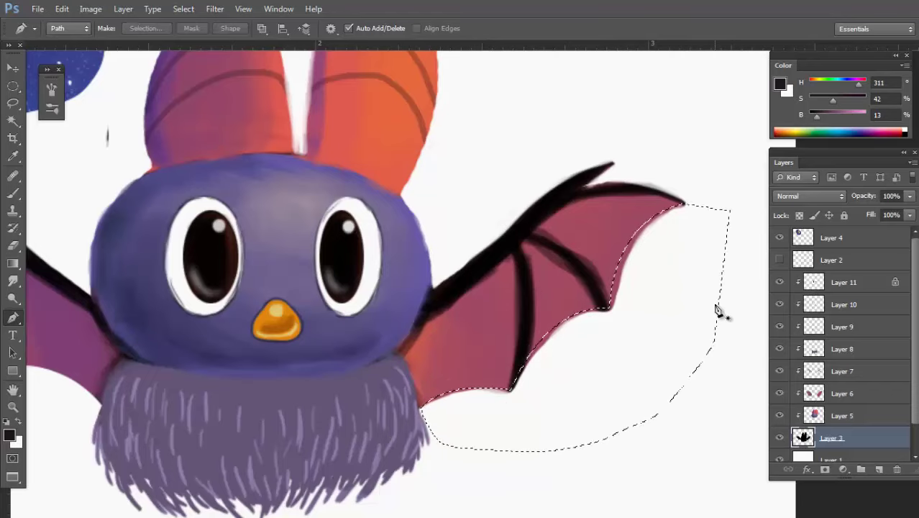
pyautogui.press('Delete')
pyautogui.hotkey('ctrl', 'd')
# Trace the notch and upper finger edge of the right wing with a Pen path and loop it around the blank area above.
pyautogui.scroll(2, 716, 183)
pyautogui.moveTo(565, 164); pyautogui.dragTo(591, 156)
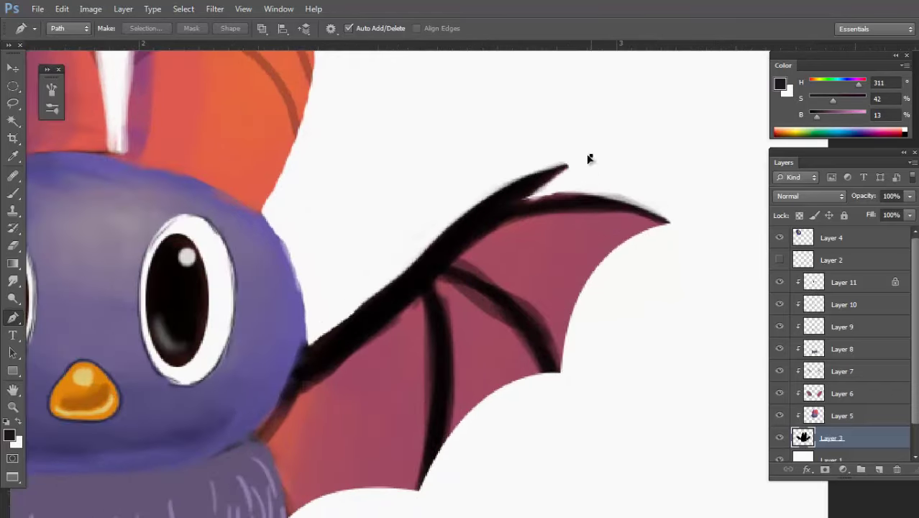
pyautogui.click(517, 205)
pyautogui.moveTo(670, 225); pyautogui.dragTo(687, 262)
pyautogui.keyDown('alt'); pyautogui.click(670, 225); pyautogui.keyUp('alt')
pyautogui.click(712, 186)
pyautogui.click(701, 130)
pyautogui.click(608, 96)
pyautogui.click(530, 100)
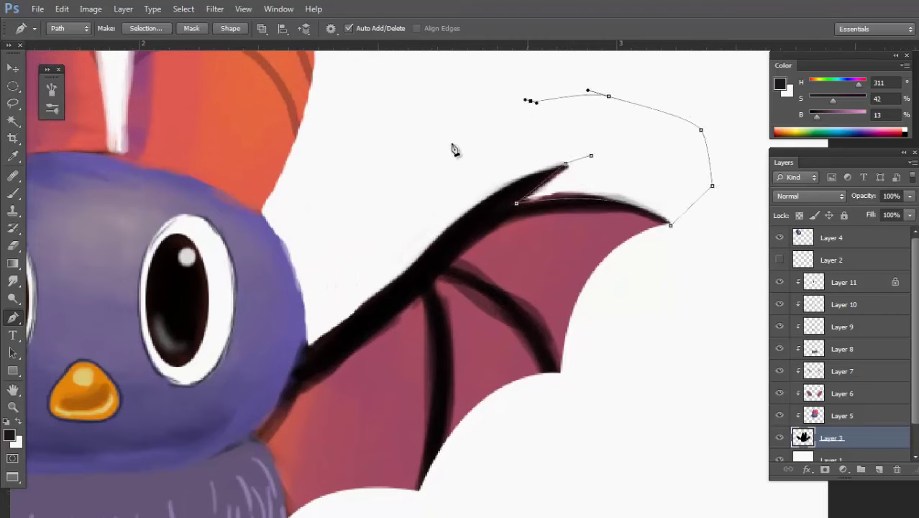
# Finish the path along the head's side and the right wing's upper edge, and delete the enclosed excess from Layer 3.
pyautogui.click(367, 205)
pyautogui.click(333, 243)
pyautogui.click(305, 203)
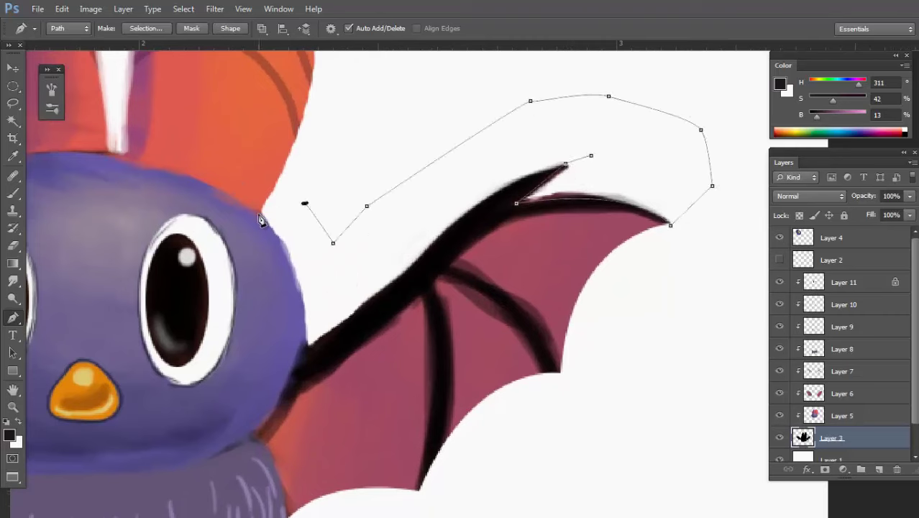
pyautogui.moveTo(304, 348); pyautogui.dragTo(302, 421)
pyautogui.keyDown('alt'); pyautogui.click(305, 348); pyautogui.keyUp('alt')
pyautogui.click(431, 253)
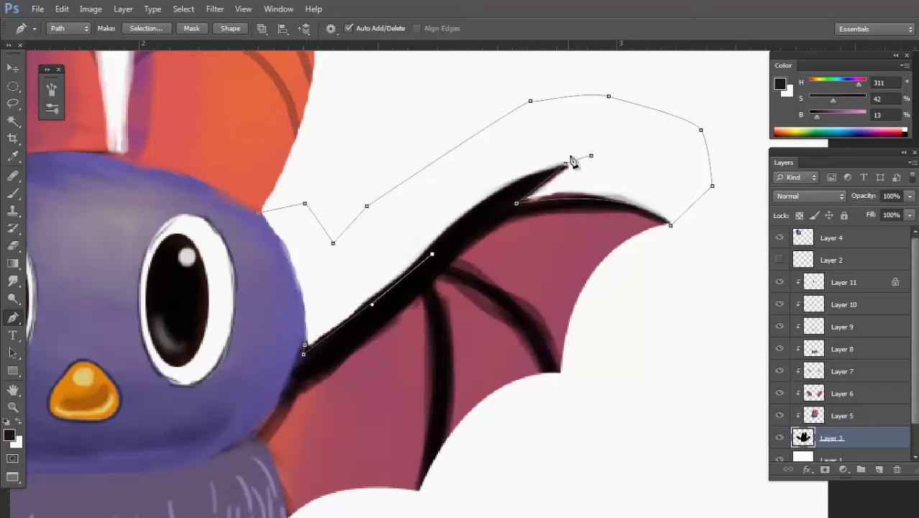
pyautogui.moveTo(569, 156); pyautogui.dragTo(631, 139)
pyautogui.hotkey('ctrl', 'Return')
pyautogui.hotkey('alt', 'BackSpace')
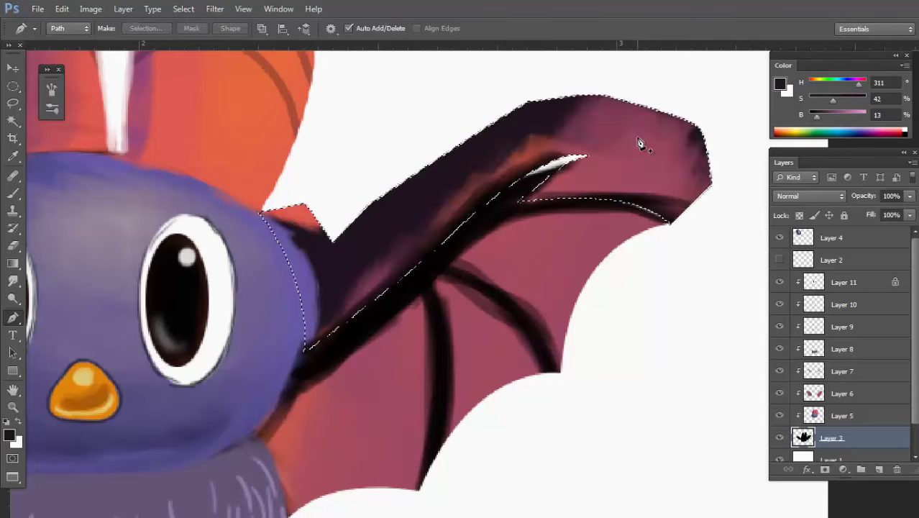
pyautogui.hotkey('ctrl', 'z')
pyautogui.press('Delete')
pyautogui.hotkey('ctrl', 'd')
# Trim the left wing's upper edge on Layer 3 using a Pen-path selection that runs from the wing tip to the head.
pyautogui.moveTo(565, 205); pyautogui.dragTo(495, 273)
pyautogui.moveTo(270, 198); pyautogui.dragTo(318, 202)
pyautogui.moveTo(51, 220); pyautogui.dragTo(73, 169)
pyautogui.moveTo(237, 197); pyautogui.dragTo(243, 177)
pyautogui.moveTo(406, 324); pyautogui.dragTo(479, 352)
pyautogui.moveTo(480, 179); pyautogui.dragTo(574, 127)
pyautogui.keyDown('alt'); pyautogui.click(480, 179); pyautogui.keyUp('alt')
pyautogui.moveTo(371, 156); pyautogui.dragTo(361, 157)
pyautogui.click(108, 115)
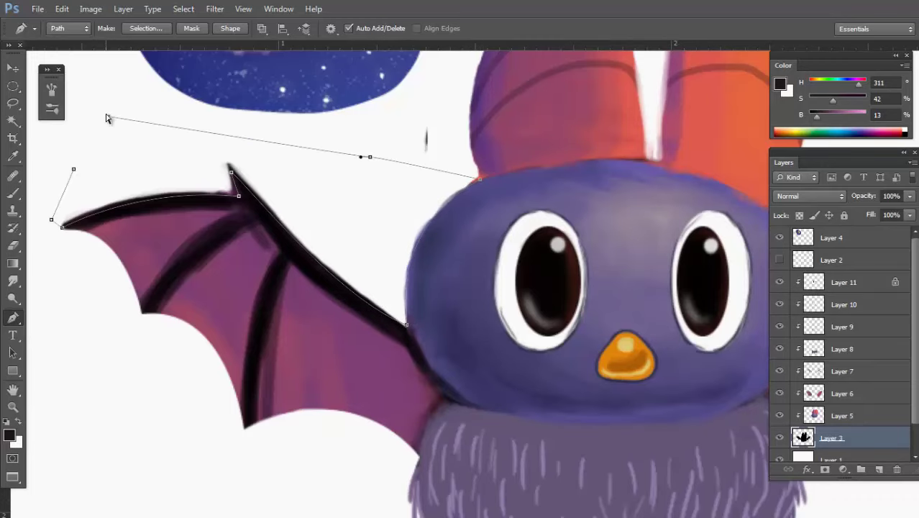
pyautogui.hotkey('ctrl', 'Return')
# Trim the left ear's outer edge on Layer 3 by deleting a Pen-path selection traced beside it, and deselect.
pyautogui.moveTo(448, 278); pyautogui.dragTo(336, 352)
pyautogui.moveTo(335, 352); pyautogui.dragTo(408, 166)
pyautogui.moveTo(346, 401); pyautogui.dragTo(363, 486)
pyautogui.click(344, 322)
pyautogui.moveTo(310, 211); pyautogui.dragTo(325, 146)
pyautogui.moveTo(356, 109); pyautogui.dragTo(370, 96)
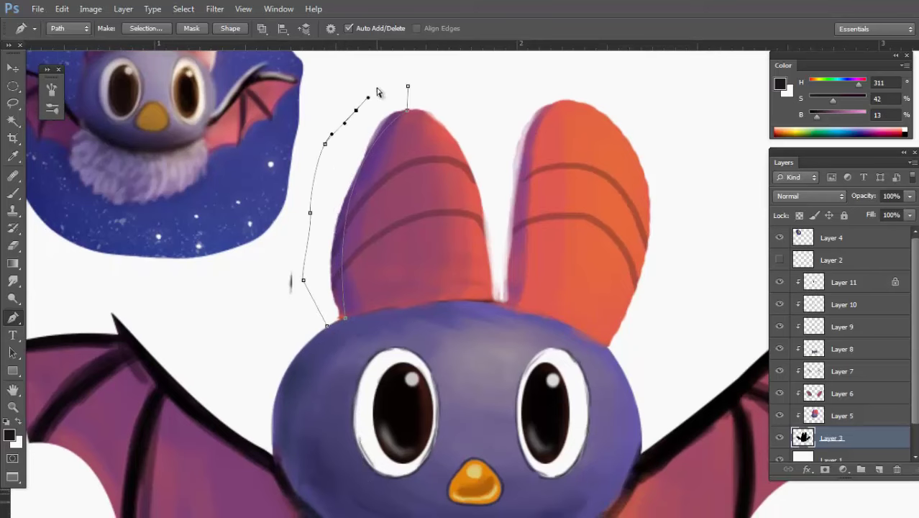
pyautogui.hotkey('ctrl', 'Return')
pyautogui.press('Delete')
pyautogui.hotkey('ctrl', 'd')
# Round out the left ear's outer edge on Layer 3 with an 8 px brush at 100% opacity in near-black sampled from the pupil.
pyautogui.moveTo(455, 156); pyautogui.dragTo(423, 187)
pyautogui.moveTo(422, 186); pyautogui.dragTo(387, 239)
pyautogui.moveTo(387, 239); pyautogui.dragTo(413, 168)
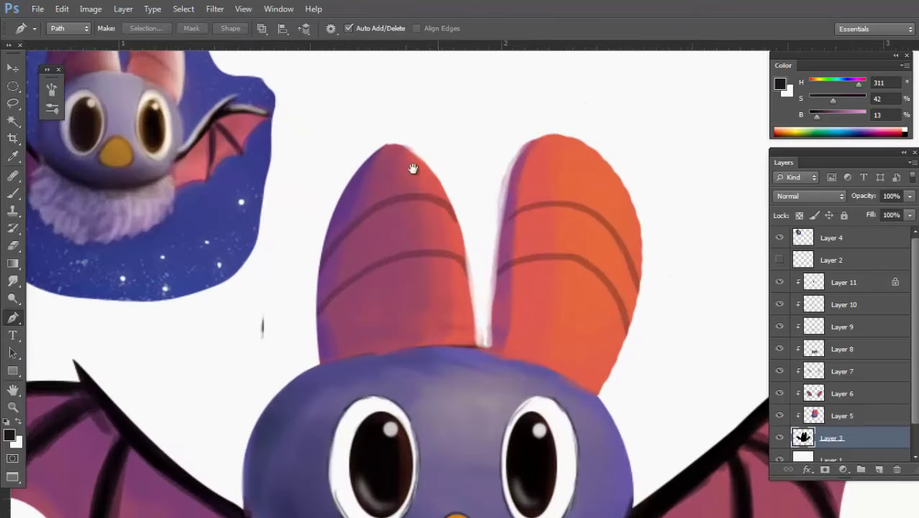
pyautogui.press('b')
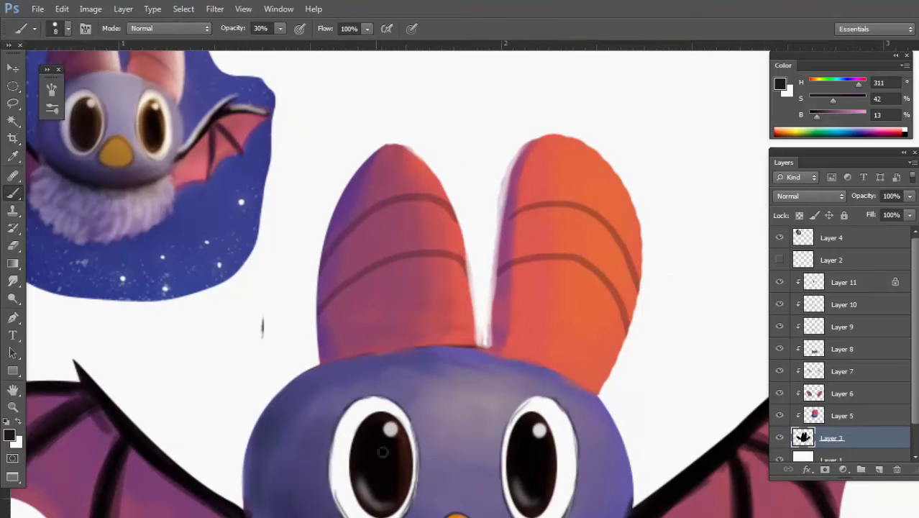
pyautogui.keyDown('alt'); pyautogui.click(387, 464); pyautogui.keyUp('alt')
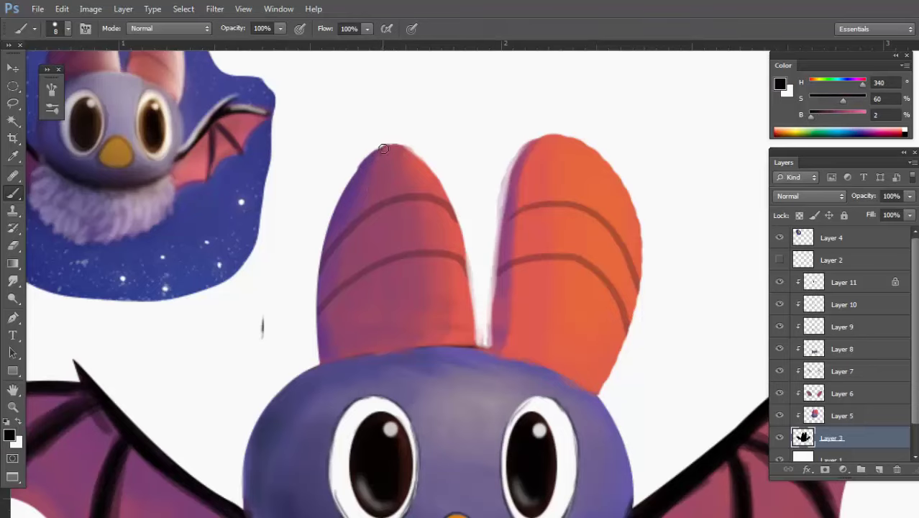
pyautogui.moveTo(322, 242); pyautogui.dragTo(314, 328)
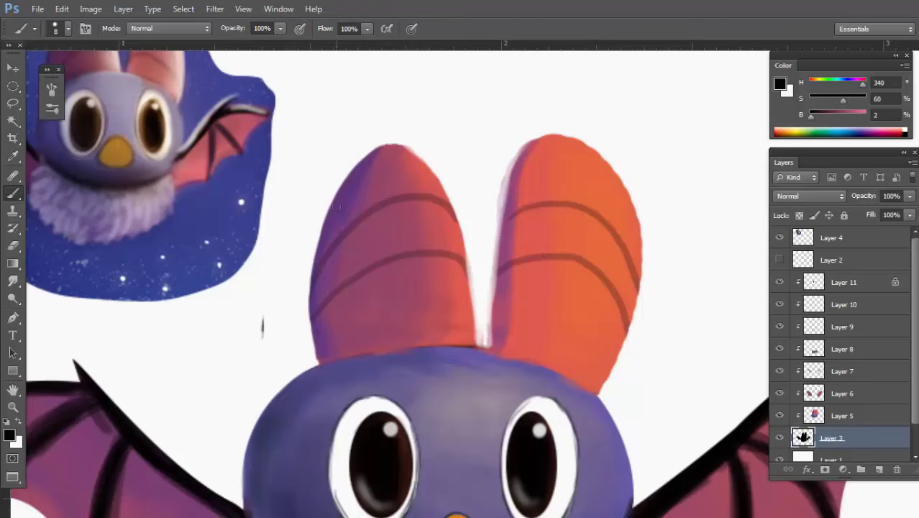
pyautogui.scroll(-2, 424, 171)
pyautogui.moveTo(454, 252); pyautogui.dragTo(423, 273)
pyautogui.scroll(5, 340, 323)
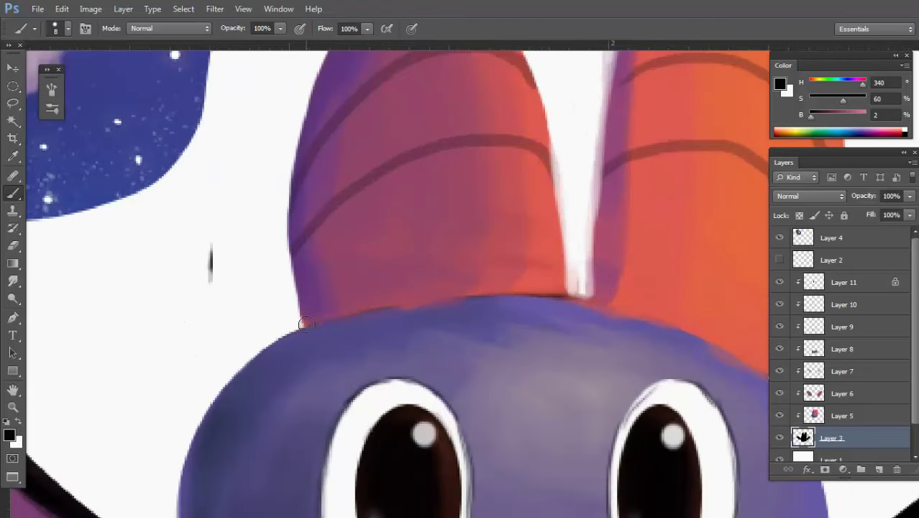
pyautogui.scroll(-3, 305, 324)
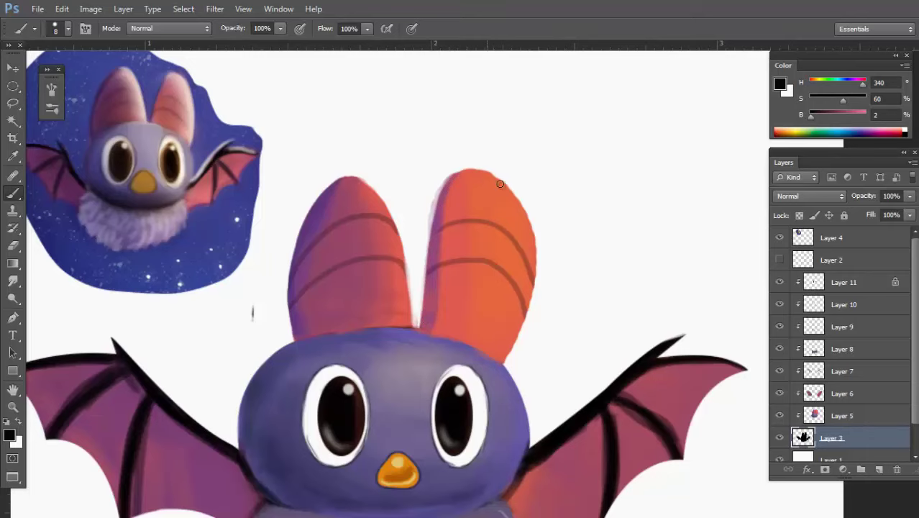
# Smooth the right ear's outer edge on Layer 3 with the same brush, from the head up to the ear tip.
pyautogui.scroll(2, 529, 294)
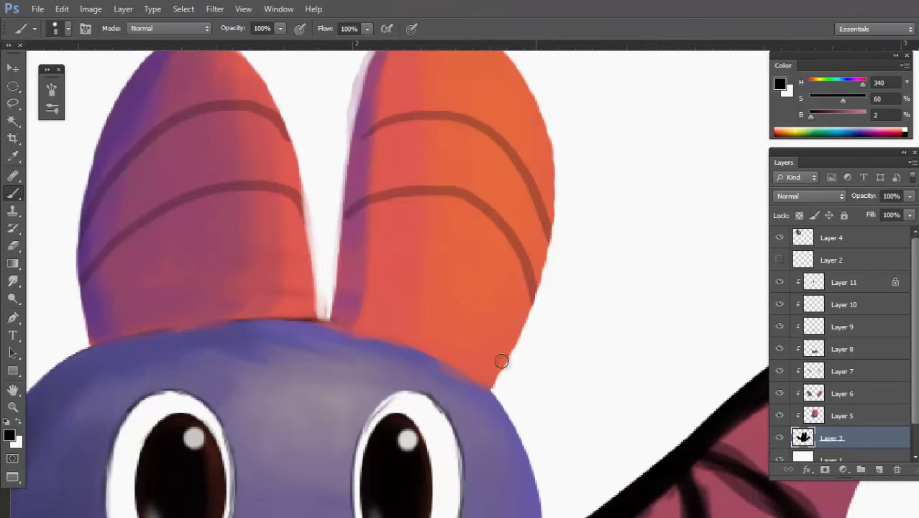
pyautogui.moveTo(492, 387); pyautogui.dragTo(547, 251)
pyautogui.moveTo(523, 217); pyautogui.dragTo(479, 357)
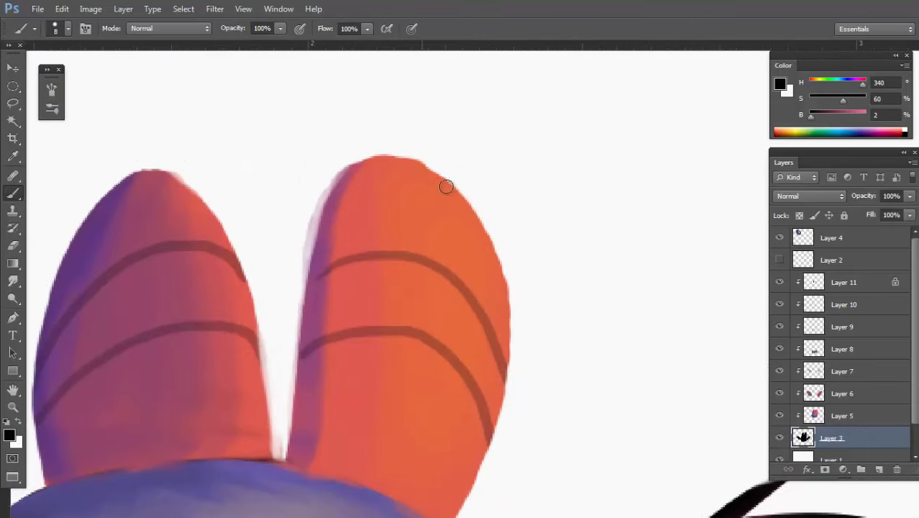
pyautogui.moveTo(446, 186)
pyautogui.mouseDown()
pyautogui.moveTo(494, 257)
pyautogui.moveTo(499, 309)
pyautogui.mouseUp()
pyautogui.moveTo(532, 240)
pyautogui.mouseDown()
pyautogui.moveTo(468, 318)
pyautogui.moveTo(522, 345)
pyautogui.moveTo(515, 329)
pyautogui.moveTo(535, 330)
pyautogui.mouseUp()
# Select the wing bones on Layer 7 and thin the left wing's inner bones with the Eraser.
pyautogui.press('v')
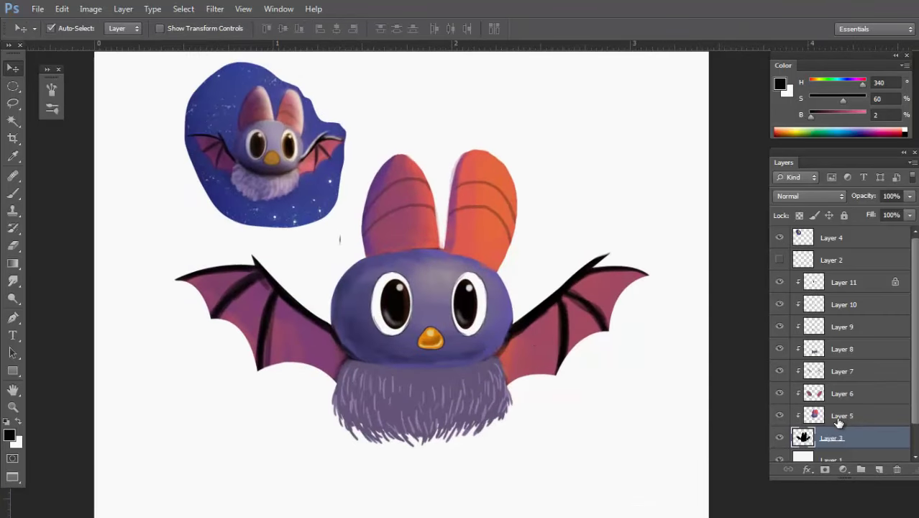
pyautogui.moveTo(363, 317); pyautogui.dragTo(444, 314)
pyautogui.click(192, 324)
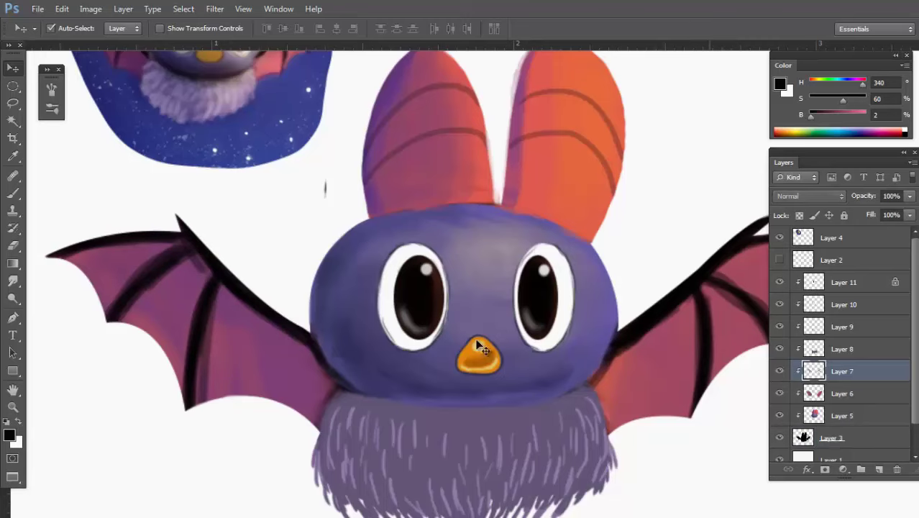
pyautogui.moveTo(274, 272); pyautogui.dragTo(310, 272)
pyautogui.press('e')
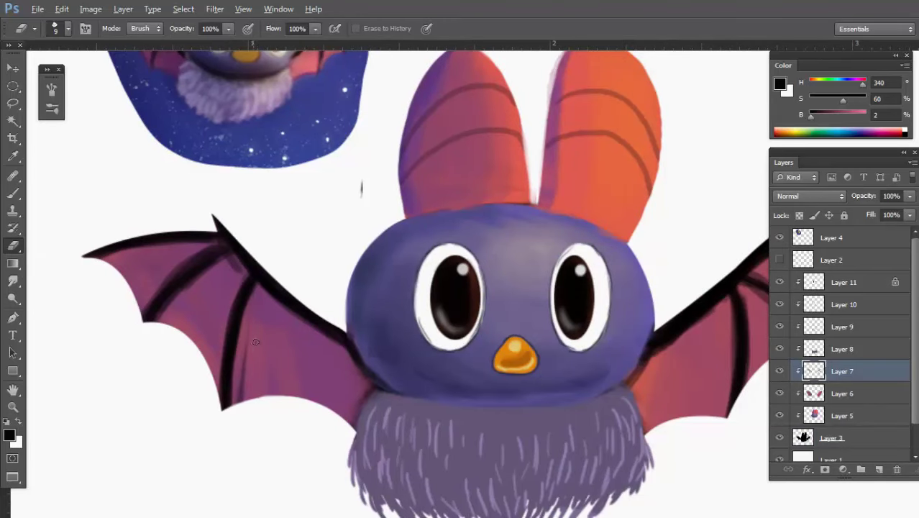
pyautogui.moveTo(256, 343); pyautogui.dragTo(266, 342)
pyautogui.moveTo(246, 348); pyautogui.dragTo(243, 371)
pyautogui.moveTo(228, 309)
pyautogui.mouseDown()
pyautogui.moveTo(222, 429)
pyautogui.moveTo(292, 374)
pyautogui.mouseUp()
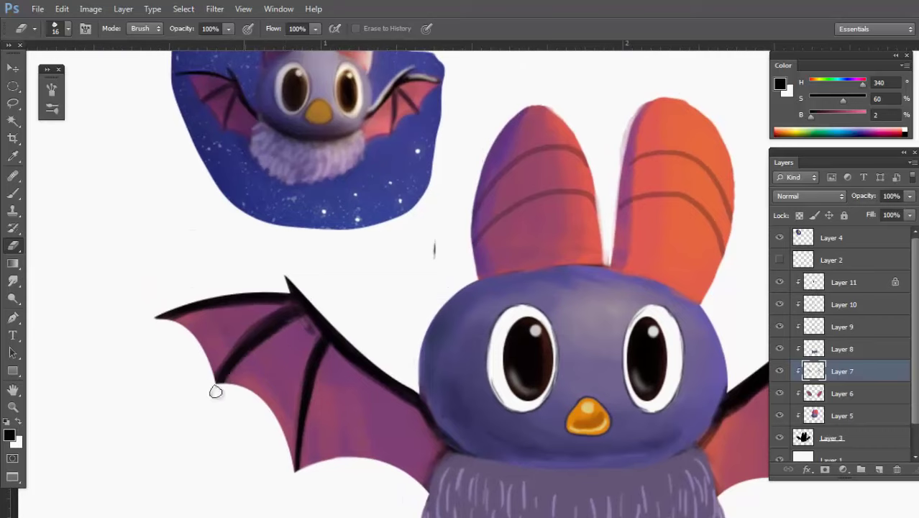
pyautogui.moveTo(216, 391); pyautogui.dragTo(287, 324)
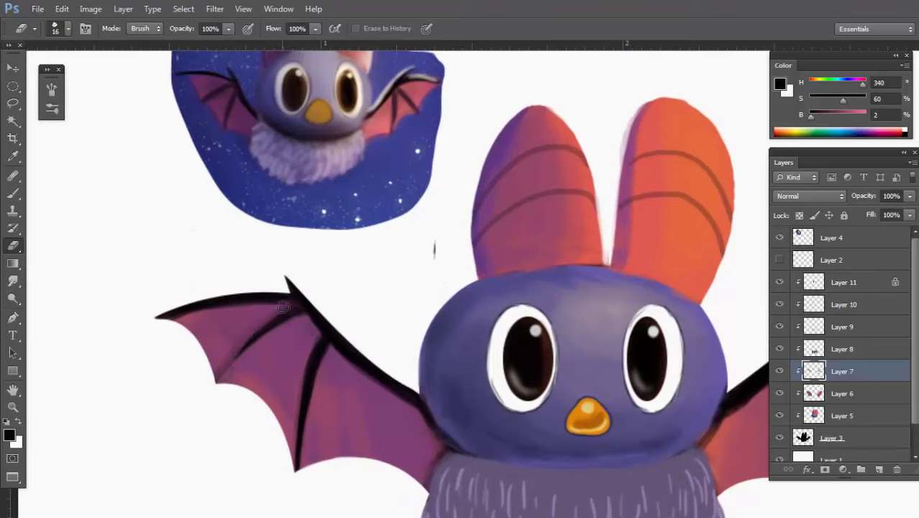
# Repaint the left wing's two inner bones as thin, crisp near-black strokes on Layer 7.
pyautogui.press('b')
pyautogui.moveTo(215, 383); pyautogui.dragTo(290, 291)
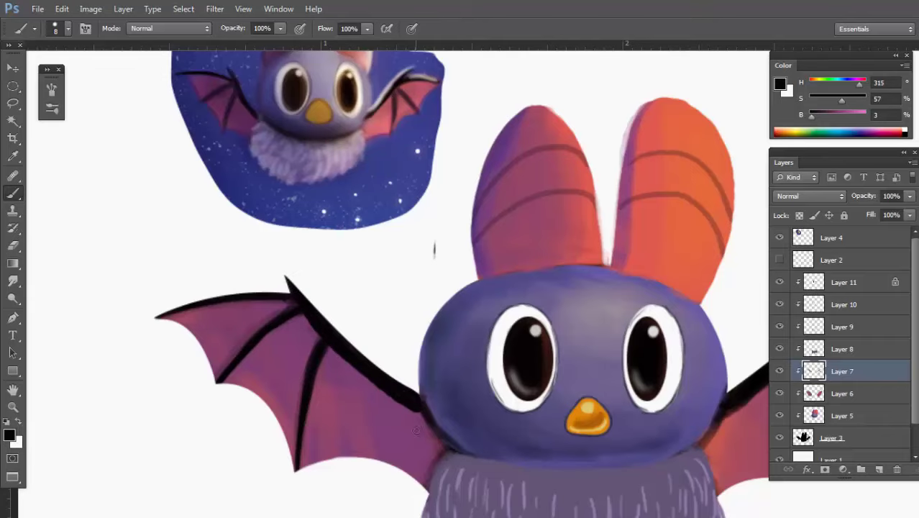
pyautogui.moveTo(318, 350); pyautogui.dragTo(290, 491)
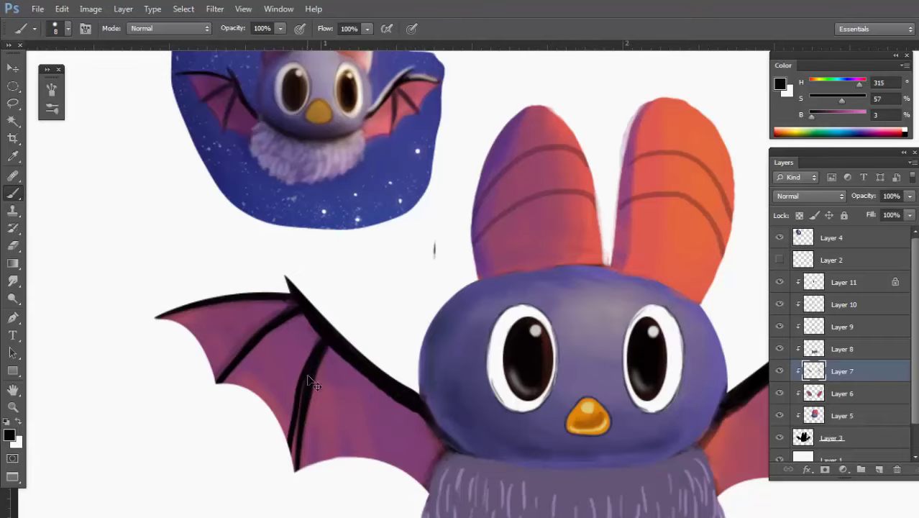
pyautogui.hotkey('ctrl', 'z')
pyautogui.moveTo(307, 384); pyautogui.dragTo(292, 476)
pyautogui.keyDown('alt'); pyautogui.click(342, 344); pyautogui.keyUp('alt')
# Thin the right wing's two inner bones on Layer 7 with a 16 px Eraser.
pyautogui.moveTo(570, 328); pyautogui.dragTo(508, 325)
pyautogui.moveTo(588, 359); pyautogui.dragTo(627, 359)
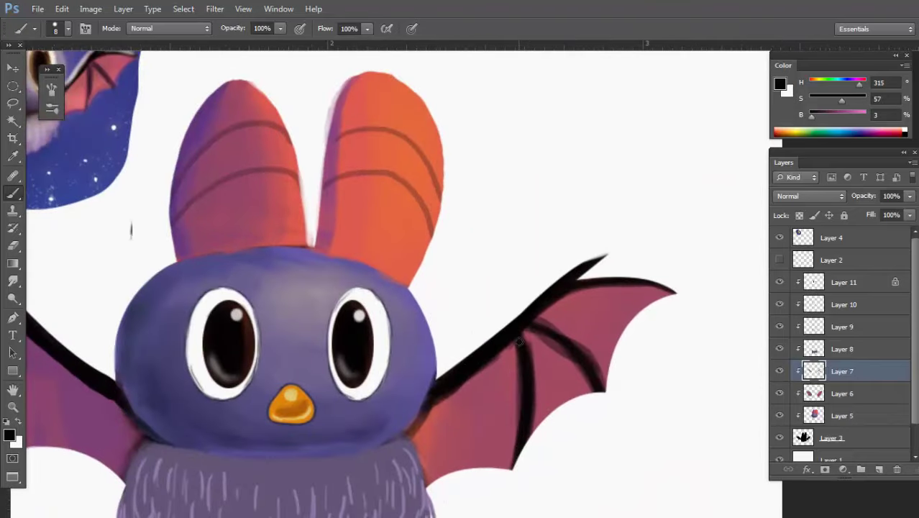
pyautogui.moveTo(518, 341); pyautogui.dragTo(511, 468)
pyautogui.hotkey('ctrl', 'z')
pyautogui.press('e')
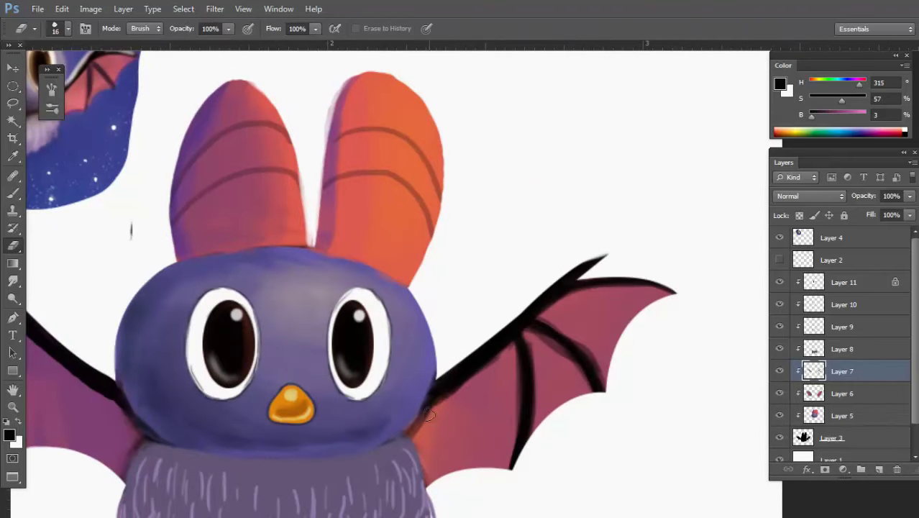
pyautogui.moveTo(526, 350)
pyautogui.mouseDown()
pyautogui.moveTo(560, 341)
pyautogui.moveTo(529, 333)
pyautogui.moveTo(591, 390)
pyautogui.mouseUp()
pyautogui.moveTo(544, 318); pyautogui.dragTo(603, 385)
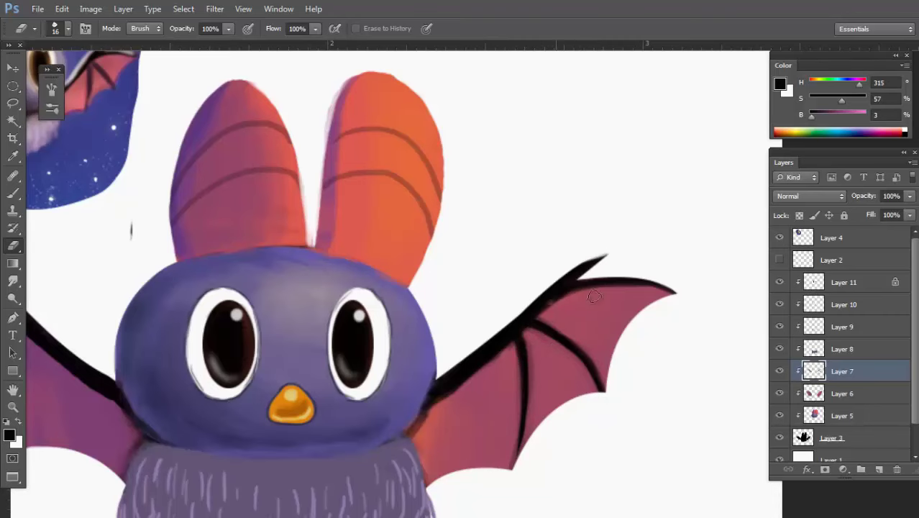
pyautogui.scroll(-5, 624, 295)
pyautogui.scroll(3, 523, 341)
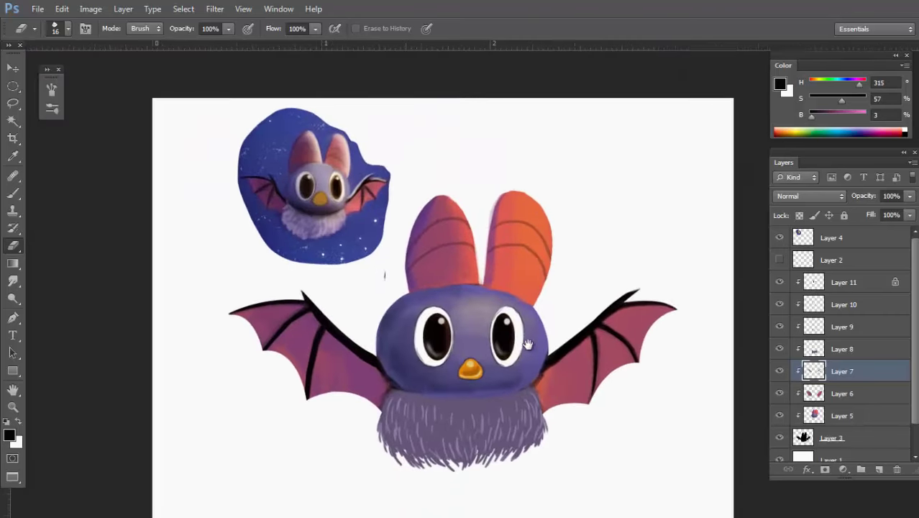
# Tint both wings' black bones on Layer 7 purple (H 301, S 48, B 48), with transparency locked and a soft 90 px brush at 30% opacity.
pyautogui.hotkey('ctrl', '+')
pyautogui.press('b')
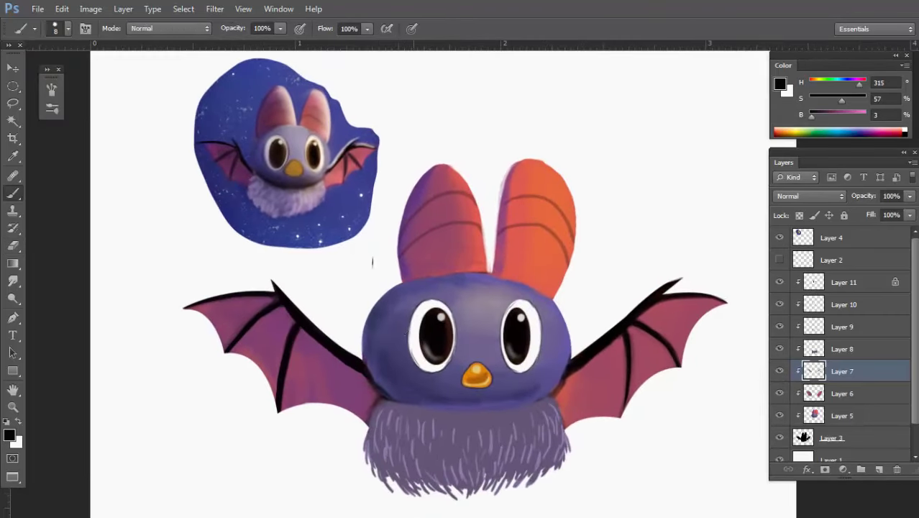
pyautogui.keyDown('alt'); pyautogui.click(416, 256); pyautogui.keyUp('alt')
pyautogui.moveTo(352, 324); pyautogui.dragTo(365, 319)
pyautogui.keyDown('alt'); pyautogui.click(407, 274); pyautogui.keyUp('alt')
pyautogui.moveTo(263, 324); pyautogui.dragTo(282, 324)
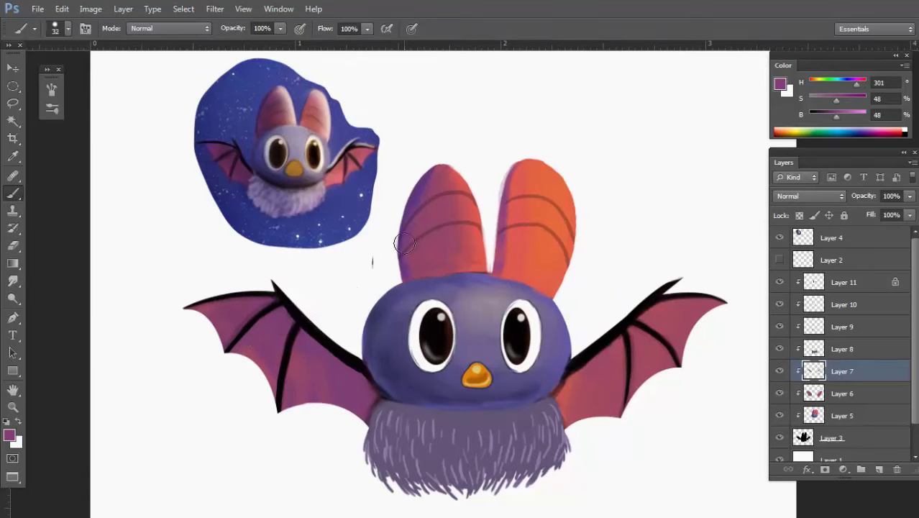
pyautogui.rightClick(338, 268)
pyautogui.doubleClick(409, 247)
pyautogui.moveTo(230, 326)
pyautogui.mouseDown()
pyautogui.moveTo(270, 321)
pyautogui.moveTo(233, 348)
pyautogui.mouseUp()
pyautogui.moveTo(289, 317); pyautogui.dragTo(269, 387)
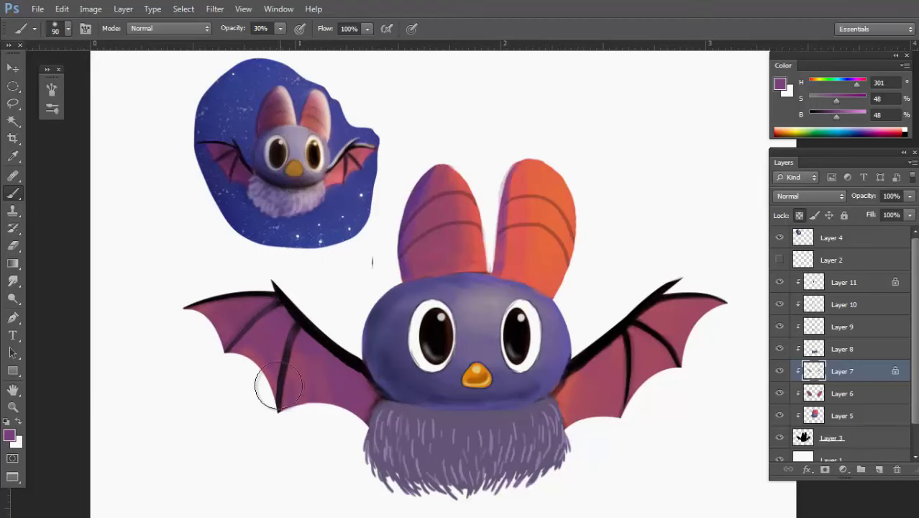
pyautogui.moveTo(156, 315)
pyautogui.mouseDown()
pyautogui.moveTo(245, 300)
pyautogui.moveTo(393, 390)
pyautogui.mouseUp()
pyautogui.moveTo(668, 295)
pyautogui.mouseDown()
pyautogui.moveTo(710, 290)
pyautogui.moveTo(680, 382)
pyautogui.moveTo(653, 323)
pyautogui.moveTo(620, 426)
pyautogui.moveTo(647, 302)
pyautogui.moveTo(612, 345)
pyautogui.mouseUp()
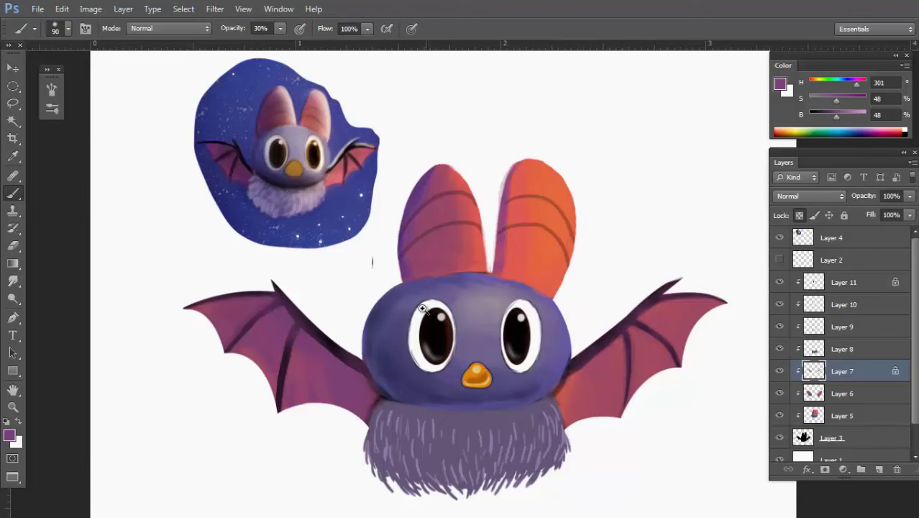
# Add a new Multiply layer above Layer 11 and clip it to the bat.
pyautogui.hotkey('ctrl', '-')
pyautogui.press('v')
pyautogui.hotkey('ctrl', '+')
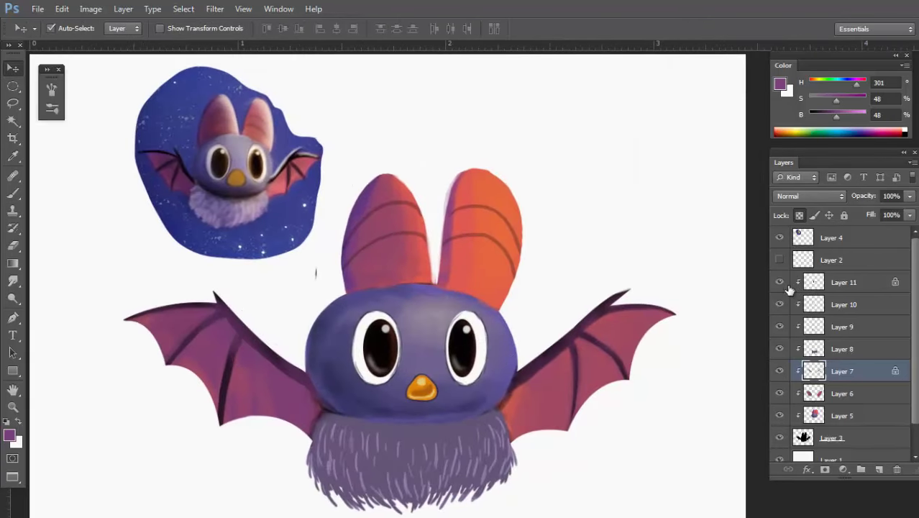
pyautogui.click(867, 288)
pyautogui.hotkey('ctrl', 'shift', 'n')
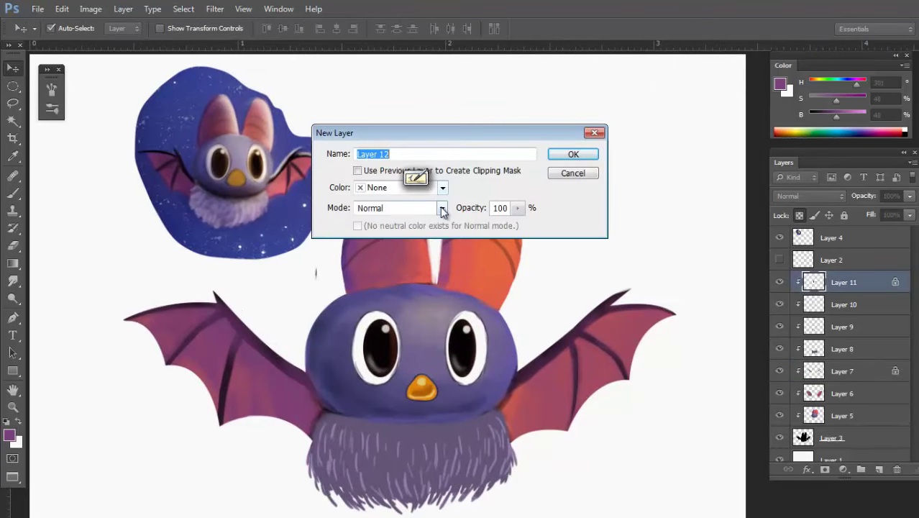
pyautogui.click(431, 208)
pyautogui.click(394, 50)
pyautogui.click(573, 154)
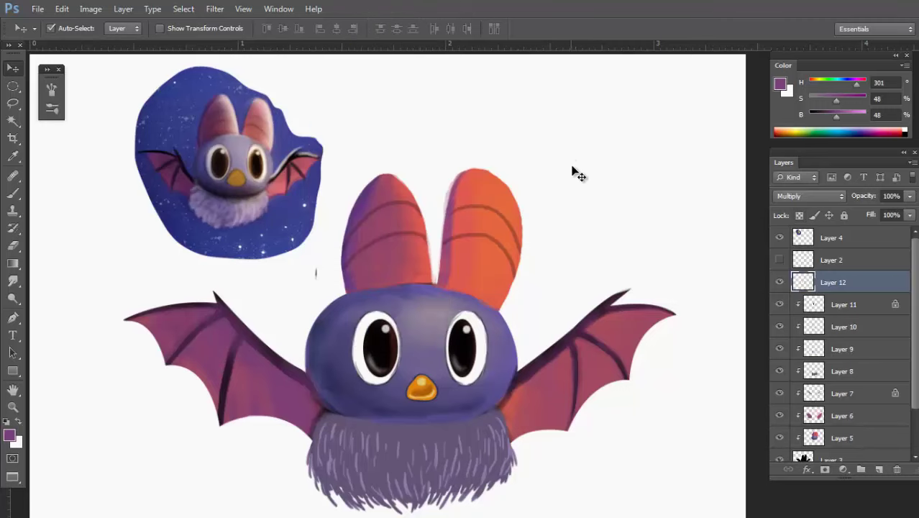
pyautogui.keyDown('alt'); pyautogui.click(875, 286); pyautogui.keyUp('alt')
# Shade the head's sides and lower edge on Layer 12 with sampled dark blue, using a soft 49 px brush at 30% opacity.
pyautogui.press('b')
pyautogui.keyDown('alt'); pyautogui.click(348, 335); pyautogui.keyUp('alt')
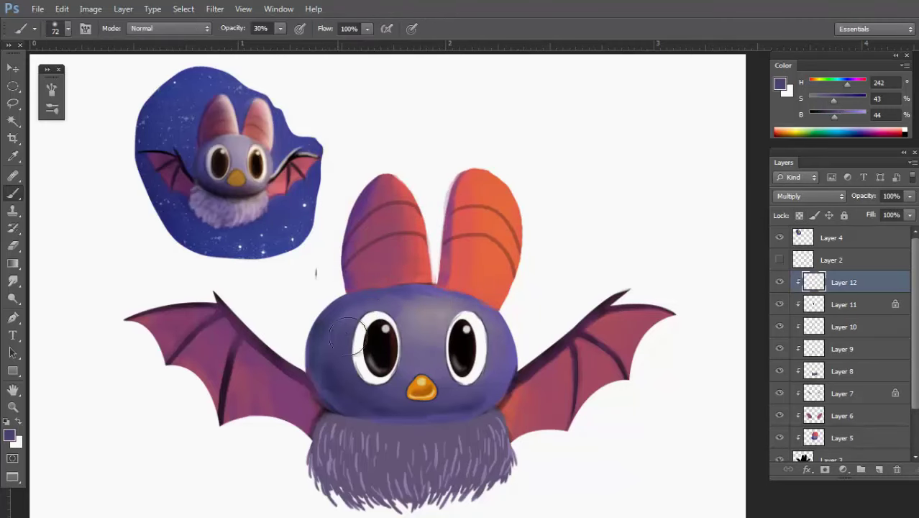
pyautogui.keyDown('alt'); pyautogui.click(341, 367); pyautogui.keyUp('alt')
pyautogui.keyDown('alt'); pyautogui.rightClick(335, 375); pyautogui.keyUp('alt')
pyautogui.moveTo(310, 369)
pyautogui.mouseDown()
pyautogui.moveTo(374, 413)
pyautogui.moveTo(507, 396)
pyautogui.moveTo(431, 424)
pyautogui.moveTo(313, 366)
pyautogui.moveTo(324, 305)
pyautogui.moveTo(363, 294)
pyautogui.moveTo(370, 406)
pyautogui.mouseUp()
pyautogui.moveTo(511, 385); pyautogui.dragTo(492, 349)
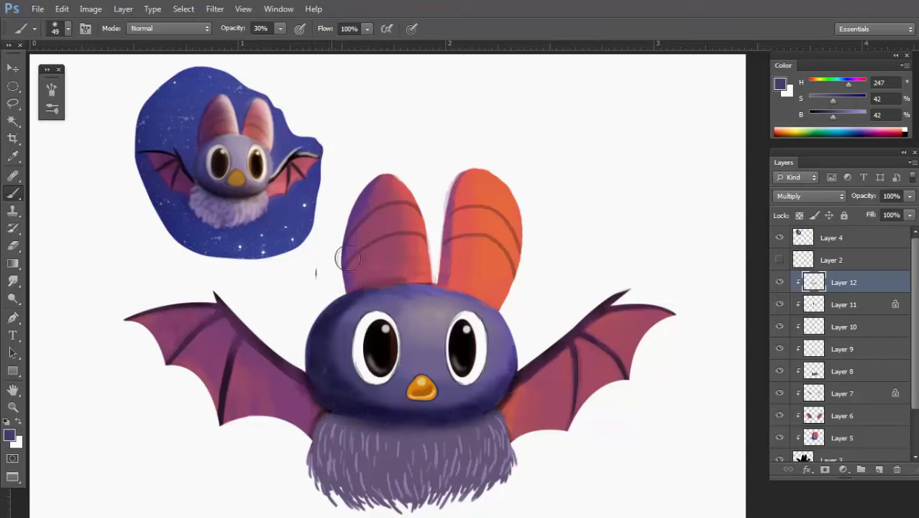
# Shade the ears' left edges and the left wing on Layer 12 with a purple sampled from the left ear.
pyautogui.keyDown('alt'); pyautogui.click(353, 243); pyautogui.keyUp('alt')
pyautogui.moveTo(387, 167)
pyautogui.mouseDown()
pyautogui.moveTo(345, 234)
pyautogui.moveTo(363, 277)
pyautogui.mouseUp()
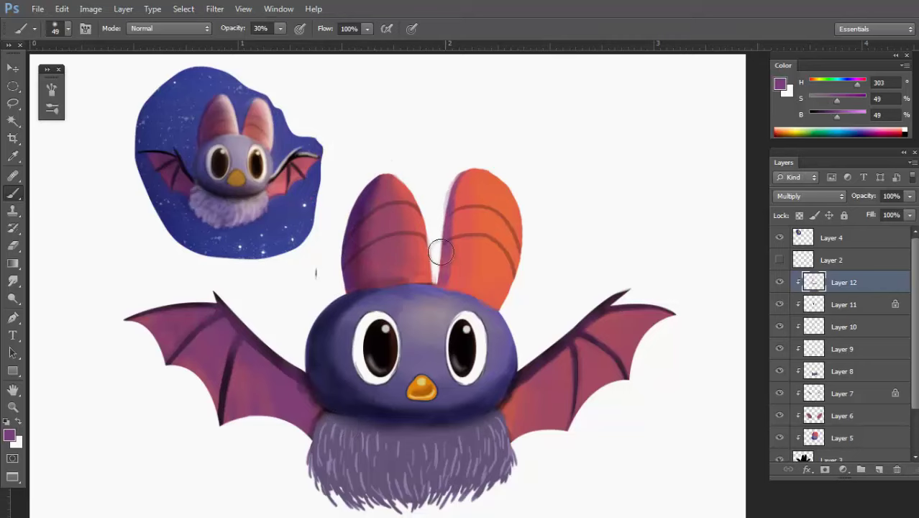
pyautogui.moveTo(219, 303); pyautogui.dragTo(273, 297)
pyautogui.moveTo(158, 307)
pyautogui.mouseDown()
pyautogui.moveTo(152, 335)
pyautogui.moveTo(192, 312)
pyautogui.moveTo(233, 305)
pyautogui.moveTo(273, 419)
pyautogui.mouseUp()
pyautogui.moveTo(346, 338); pyautogui.dragTo(291, 392)
# Darken the chest fur beneath the head on Layer 12 with a muted purple sampled from the fur.
pyautogui.moveTo(350, 411)
pyautogui.mouseDown()
pyautogui.moveTo(314, 380)
pyautogui.moveTo(422, 391)
pyautogui.mouseUp()
pyautogui.moveTo(296, 388)
pyautogui.mouseDown()
pyautogui.moveTo(430, 376)
pyautogui.moveTo(390, 396)
pyautogui.mouseUp()
pyautogui.moveTo(303, 426)
pyautogui.mouseDown()
pyautogui.moveTo(304, 400)
pyautogui.moveTo(335, 386)
pyautogui.moveTo(335, 400)
pyautogui.moveTo(356, 394)
pyautogui.moveTo(339, 435)
pyautogui.moveTo(369, 432)
pyautogui.moveTo(324, 391)
pyautogui.moveTo(346, 441)
pyautogui.moveTo(352, 400)
pyautogui.moveTo(369, 402)
pyautogui.moveTo(399, 444)
pyautogui.moveTo(406, 422)
pyautogui.moveTo(304, 447)
pyautogui.moveTo(325, 449)
pyautogui.moveTo(399, 418)
pyautogui.moveTo(391, 445)
pyautogui.mouseUp()
pyautogui.hotkey('ctrl', 'z')
pyautogui.keyDown('alt'); pyautogui.click(347, 416); pyautogui.keyUp('alt')
pyautogui.moveTo(365, 402); pyautogui.dragTo(403, 404)
pyautogui.moveTo(520, 305)
pyautogui.mouseDown()
pyautogui.moveTo(468, 371)
pyautogui.moveTo(446, 377)
pyautogui.mouseUp()
pyautogui.moveTo(464, 385); pyautogui.dragTo(518, 387)
# Erase the excess shading from the lower chest fur on Layer 12 with a soft 25 px Eraser.
pyautogui.press('e')
pyautogui.moveTo(414, 365); pyautogui.dragTo(420, 365)
pyautogui.rightClick(420, 365)
pyautogui.doubleClick(491, 293)
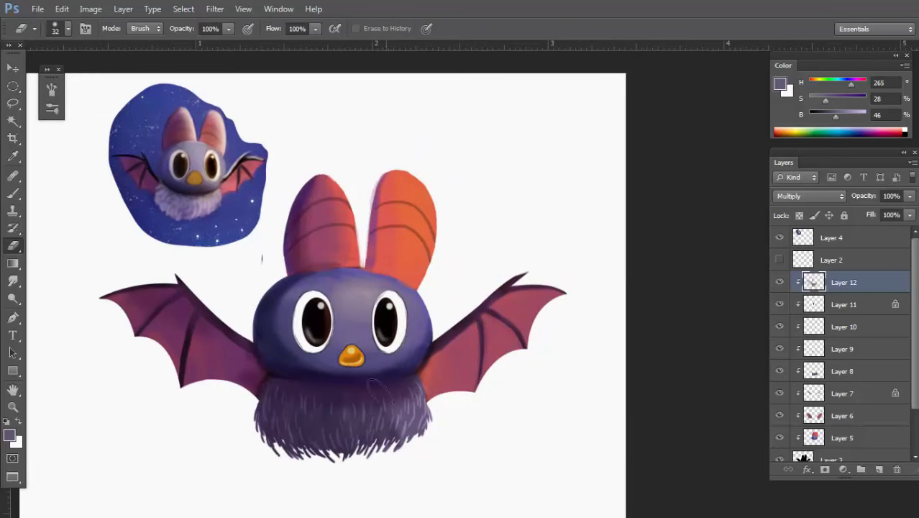
pyautogui.moveTo(380, 413); pyautogui.dragTo(388, 413)
pyautogui.moveTo(345, 402); pyautogui.dragTo(389, 437)
pyautogui.moveTo(411, 407); pyautogui.dragTo(302, 440)
pyautogui.scroll(-2, 355, 400)
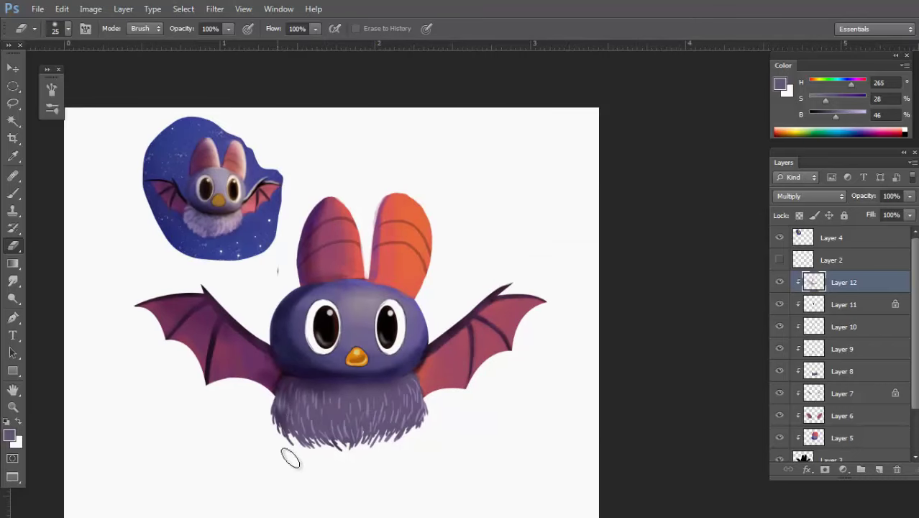
pyautogui.scroll(1, 289, 455)
# Deepen the shadows at both wing roots beside the head on Layer 12 with a 61 px brush at 30% opacity.
pyautogui.press('b')
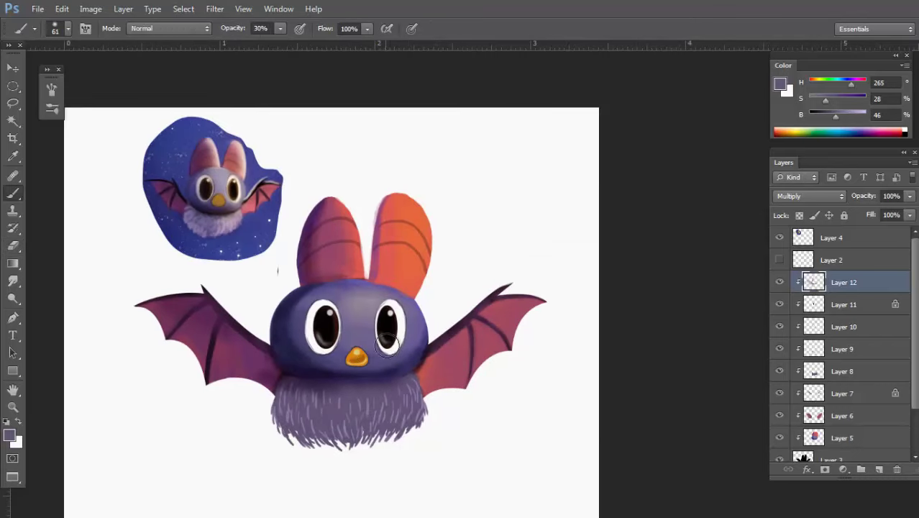
pyautogui.moveTo(423, 372); pyautogui.dragTo(423, 394)
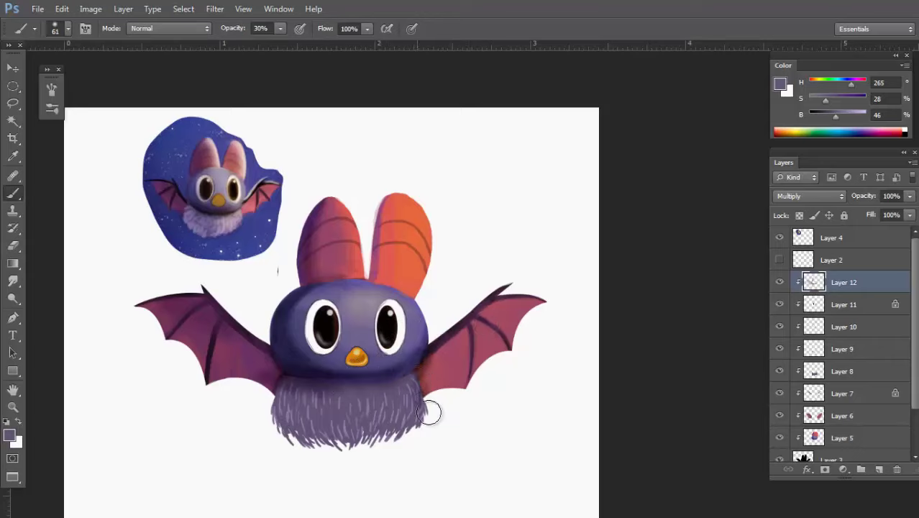
pyautogui.keyDown('alt'); pyautogui.click(279, 378); pyautogui.keyUp('alt')
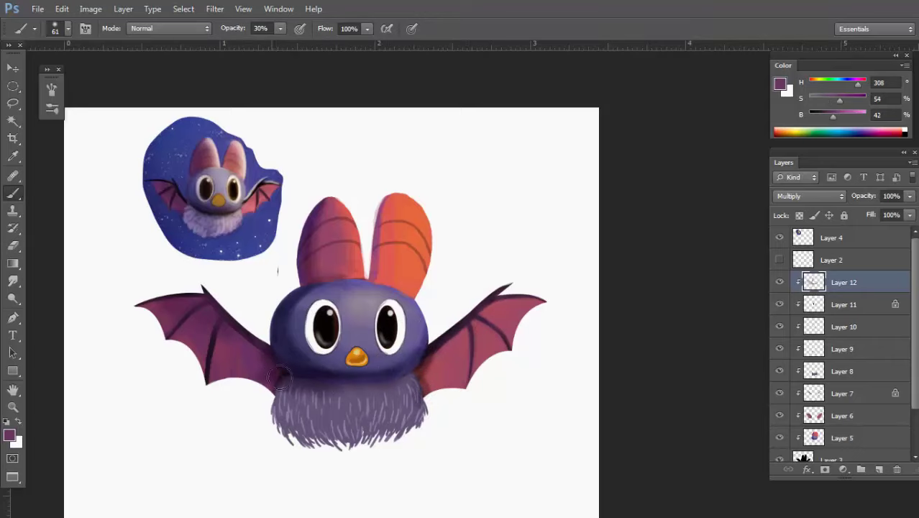
pyautogui.moveTo(311, 369); pyautogui.dragTo(295, 370)
# Darken the seam under the head and the fur's left side on Layer 12 with near-black purple and a 25 px brush.
pyautogui.keyDown('alt'); pyautogui.click(275, 343); pyautogui.keyUp('alt')
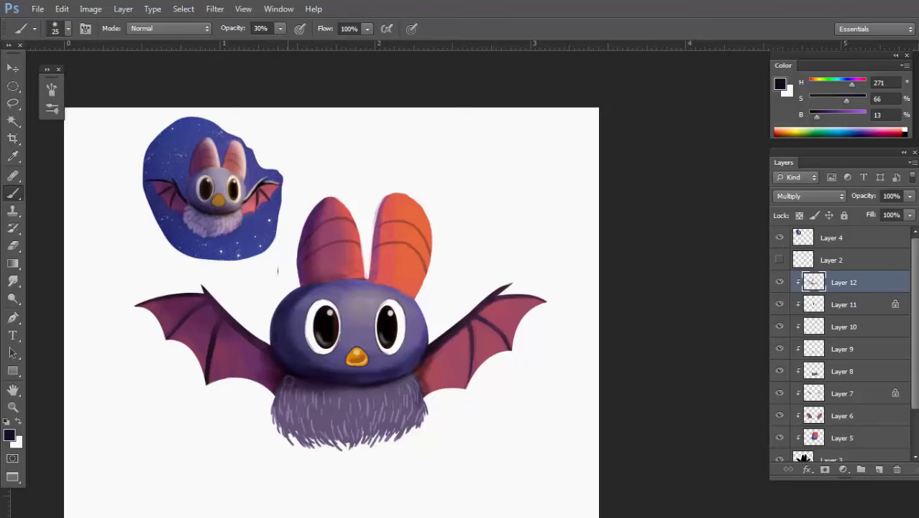
pyautogui.scroll(2, 294, 420)
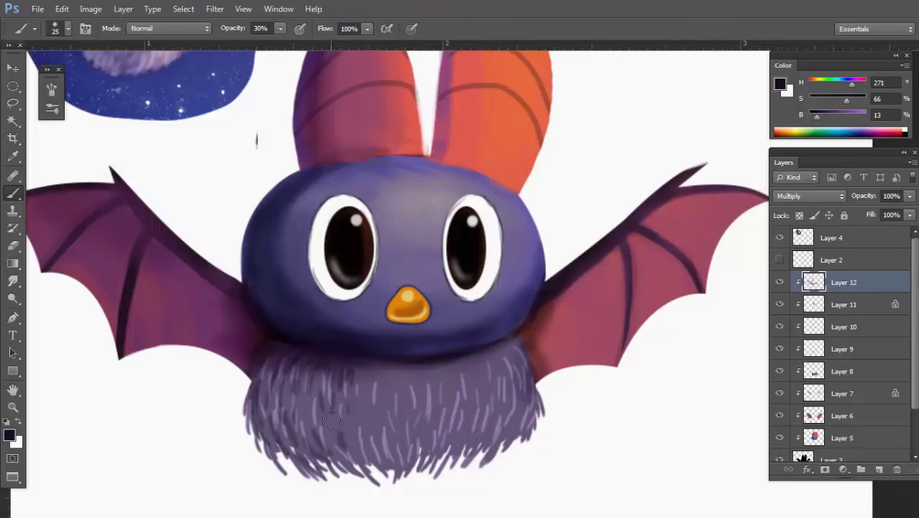
pyautogui.scroll(-3, 391, 426)
pyautogui.scroll(1, 381, 362)
# Add a new Screen layer above Layer 12 and clip it to the bat.
pyautogui.press('v')
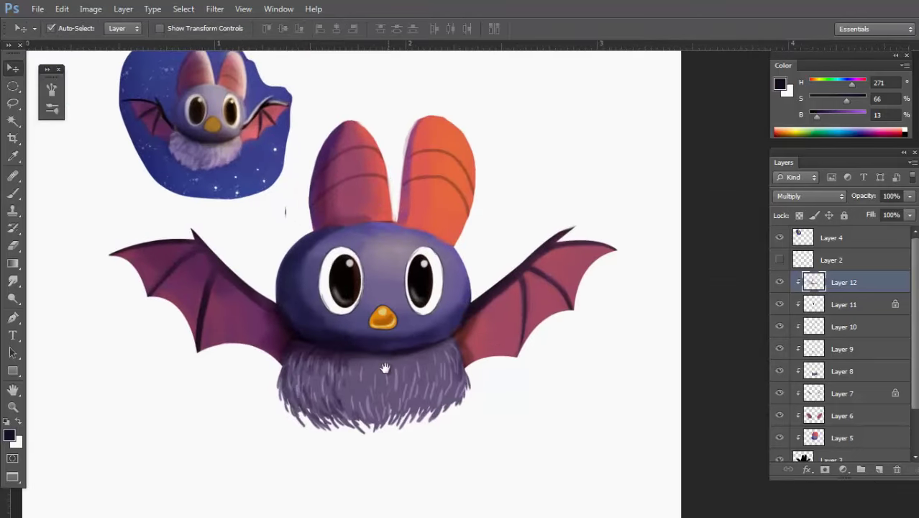
pyautogui.hotkey('ctrl', 'shift', 'n')
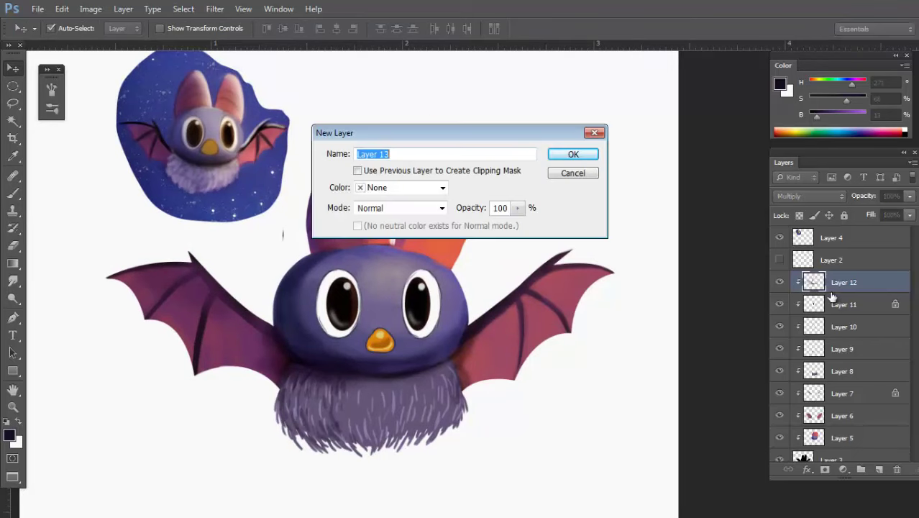
pyautogui.click(441, 211)
pyautogui.click(431, 115)
pyautogui.click(573, 154)
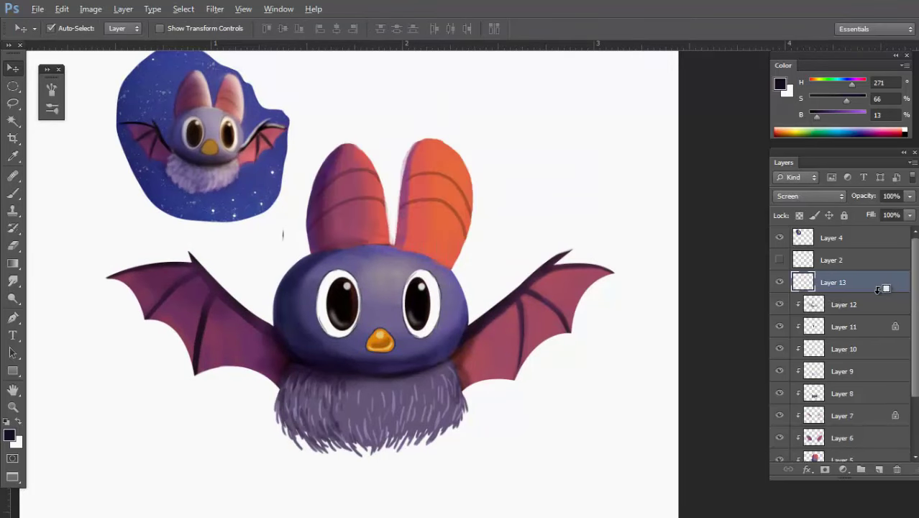
pyautogui.press('b')
pyautogui.keyDown('alt'); pyautogui.click(388, 276); pyautogui.keyUp('alt')
pyautogui.scroll(2, 438, 237)
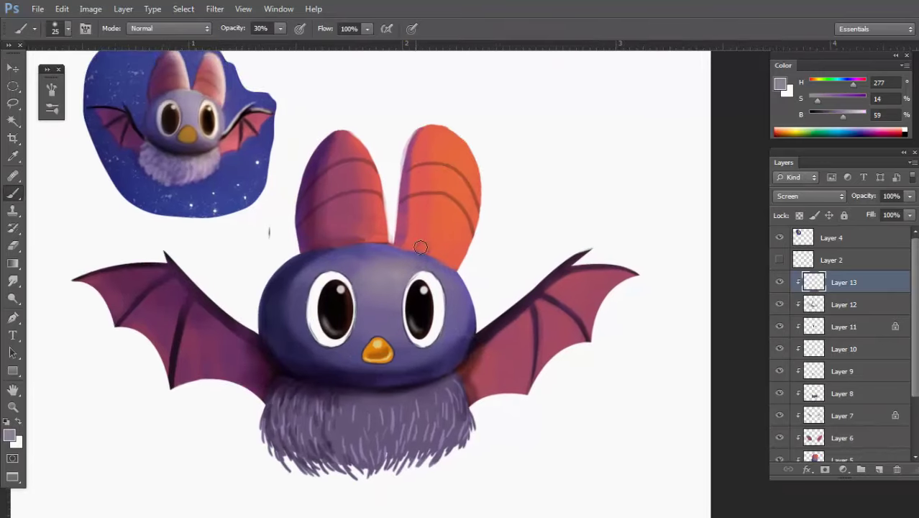
pyautogui.keyDown('alt'); pyautogui.click(448, 179); pyautogui.keyUp('alt')
pyautogui.keyDown('alt'); pyautogui.click(430, 167); pyautogui.keyUp('alt')
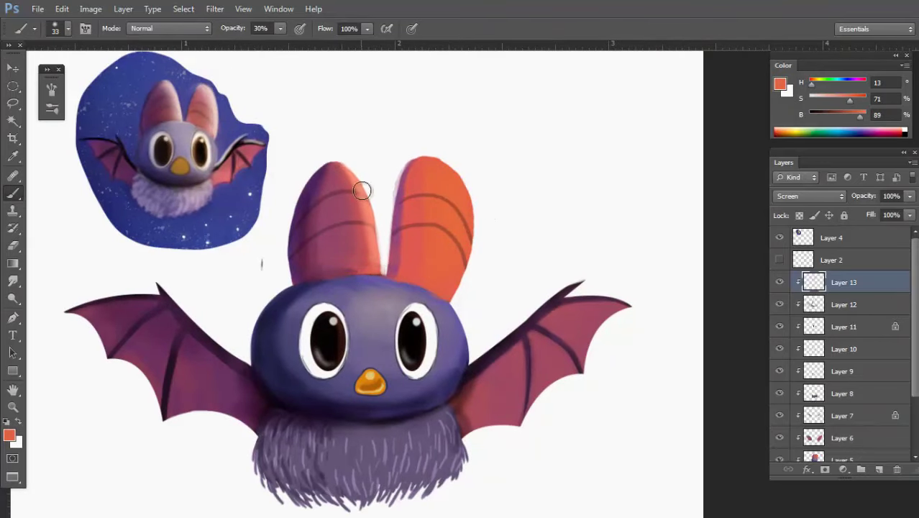
pyautogui.moveTo(471, 246); pyautogui.dragTo(444, 300)
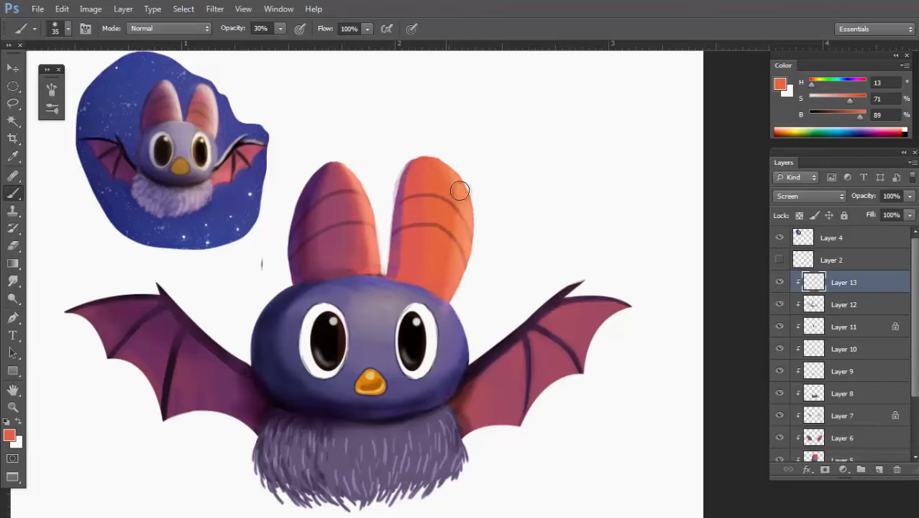
pyautogui.hotkey('ctrl', 'z')
# Paint light pink highlights (H 10, S 35, B 96) along the right edges of both ears on Layer 13.
pyautogui.keyDown('alt'); pyautogui.click(493, 174); pyautogui.keyUp('alt')
pyautogui.moveTo(366, 173)
pyautogui.mouseDown()
pyautogui.moveTo(384, 171)
pyautogui.moveTo(353, 181)
pyautogui.mouseUp()
pyautogui.keyDown('alt'); pyautogui.click(364, 187); pyautogui.keyUp('alt')
pyautogui.moveTo(349, 166)
pyautogui.mouseDown()
pyautogui.moveTo(334, 176)
pyautogui.moveTo(373, 261)
pyautogui.mouseUp()
pyautogui.moveTo(418, 158)
pyautogui.mouseDown()
pyautogui.moveTo(474, 215)
pyautogui.moveTo(462, 277)
pyautogui.mouseUp()
pyautogui.moveTo(452, 189)
pyautogui.mouseDown()
pyautogui.moveTo(459, 271)
pyautogui.moveTo(449, 302)
pyautogui.mouseUp()
# Highlight the upper edge of the right wing's arm and outer bone on Layer 13 with light pink at 70% opacity.
pyautogui.scroll(3, 582, 333)
pyautogui.moveTo(485, 265); pyautogui.dragTo(581, 308)
pyautogui.moveTo(653, 364)
pyautogui.mouseDown()
pyautogui.moveTo(568, 333)
pyautogui.moveTo(563, 341)
pyautogui.mouseUp()
pyautogui.moveTo(588, 288); pyautogui.dragTo(469, 380)
pyautogui.moveTo(496, 352); pyautogui.dragTo(501, 353)
pyautogui.moveTo(466, 383)
pyautogui.mouseDown()
pyautogui.moveTo(551, 302)
pyautogui.moveTo(594, 281)
pyautogui.mouseUp()
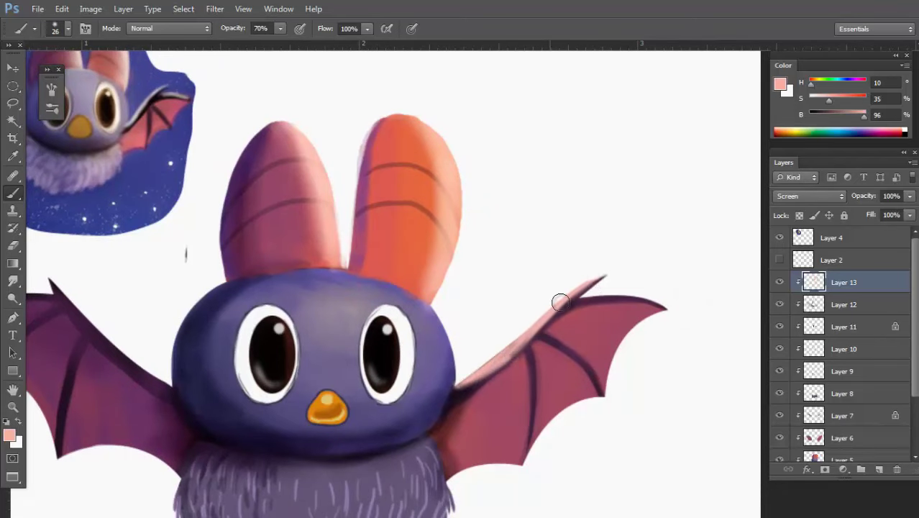
pyautogui.scroll(-2, 601, 307)
# Thin the pink highlight along the right wing's upper edge with a 9 px Eraser.
pyautogui.press('e')
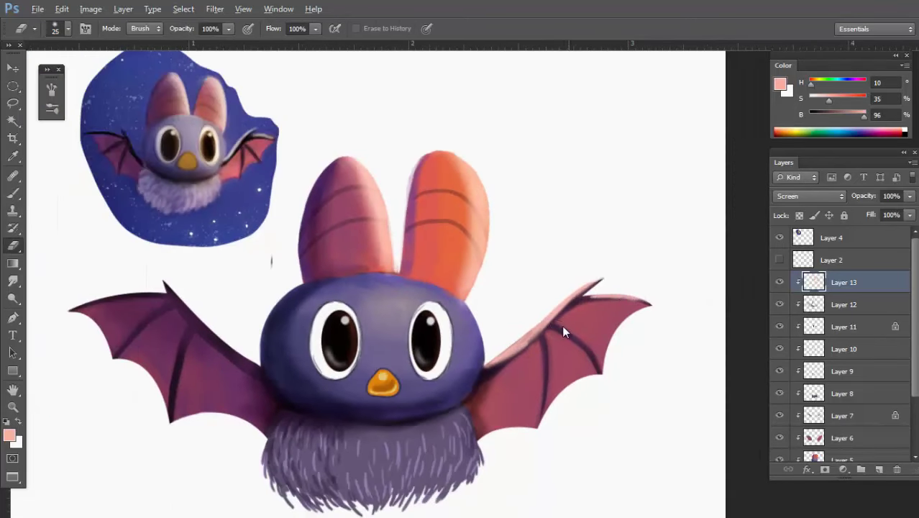
pyautogui.rightClick(561, 325)
pyautogui.doubleClick(605, 289)
pyautogui.moveTo(525, 344); pyautogui.dragTo(489, 371)
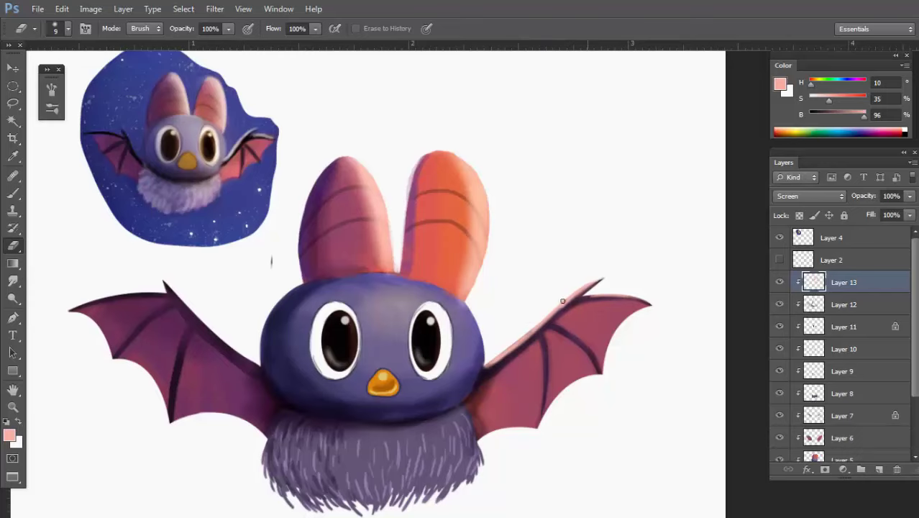
pyautogui.moveTo(529, 377)
pyautogui.mouseDown()
pyautogui.moveTo(520, 369)
pyautogui.moveTo(536, 367)
pyautogui.mouseUp()
# Add an orange glow sampled from the right ear to the right wing's membrane and soften it with a 115 px Eraser.
pyautogui.press('b')
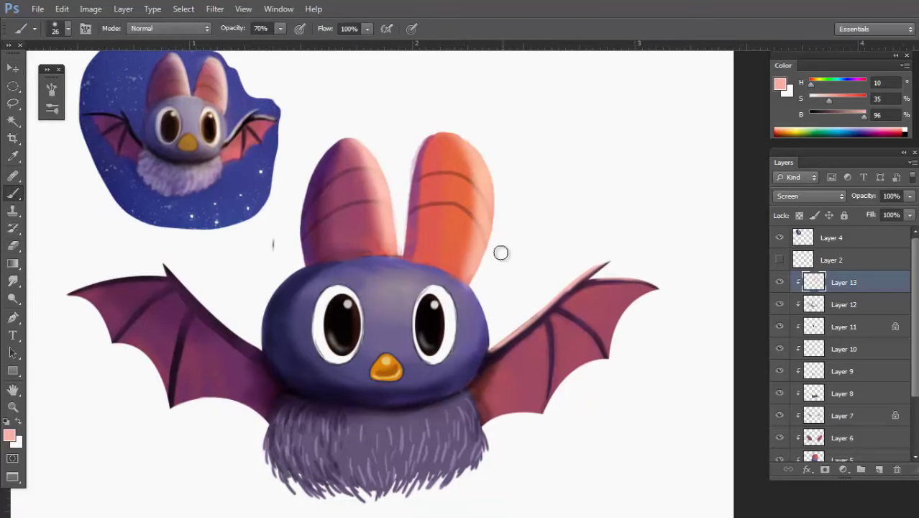
pyautogui.keyDown('alt'); pyautogui.click(457, 237); pyautogui.keyUp('alt')
pyautogui.moveTo(513, 338); pyautogui.dragTo(534, 345)
pyautogui.moveTo(508, 387); pyautogui.dragTo(524, 390)
pyautogui.moveTo(497, 391)
pyautogui.mouseDown()
pyautogui.moveTo(550, 378)
pyautogui.moveTo(568, 345)
pyautogui.mouseUp()
pyautogui.press('e')
pyautogui.moveTo(607, 301)
pyautogui.mouseDown()
pyautogui.moveTo(553, 375)
pyautogui.moveTo(496, 431)
pyautogui.mouseUp()
pyautogui.scroll(-3, 612, 290)
pyautogui.scroll(3, 546, 312)
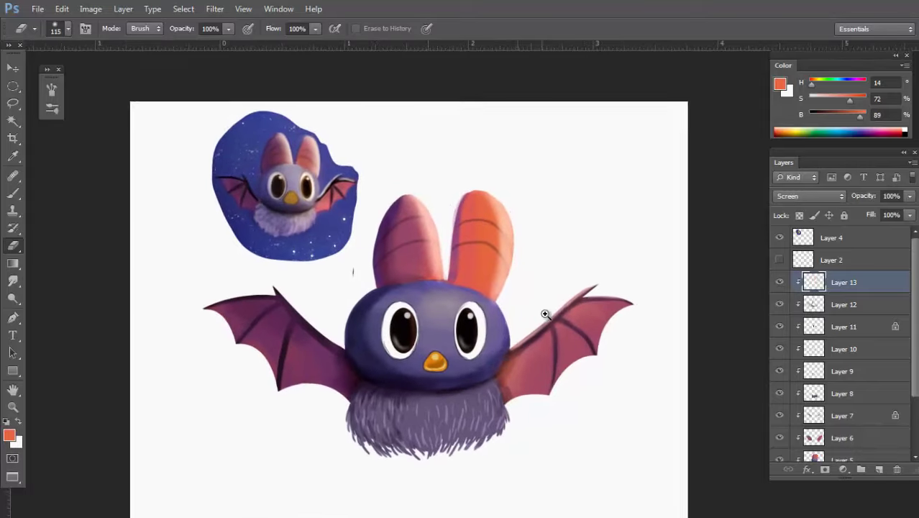
# Lighten the fur's right side on Layer 13 with muted purple (H 296, S 23, B 49) and a large soft brush, then switch to the Eraser.
pyautogui.press('b')
pyautogui.keyDown('alt'); pyautogui.click(475, 424); pyautogui.keyUp('alt')
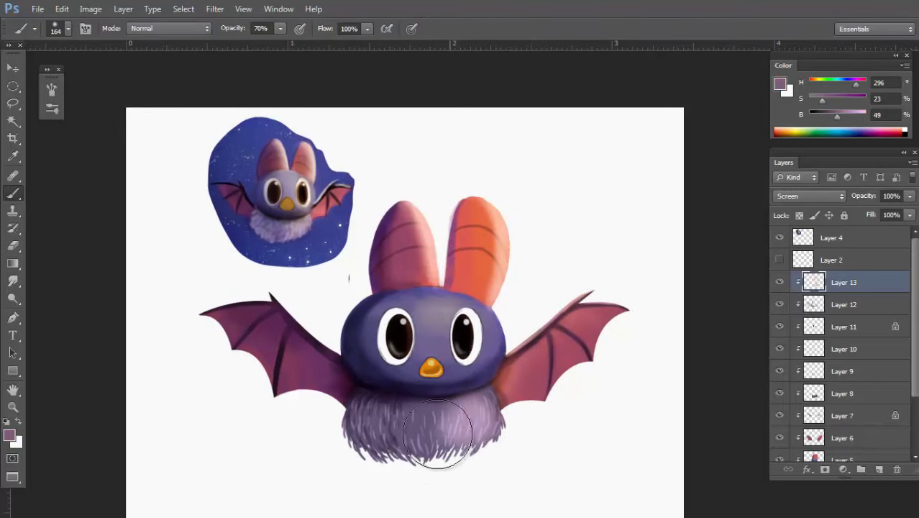
pyautogui.moveTo(491, 440)
pyautogui.mouseDown()
pyautogui.moveTo(447, 430)
pyautogui.moveTo(433, 464)
pyautogui.moveTo(491, 435)
pyautogui.mouseUp()
pyautogui.press('e')
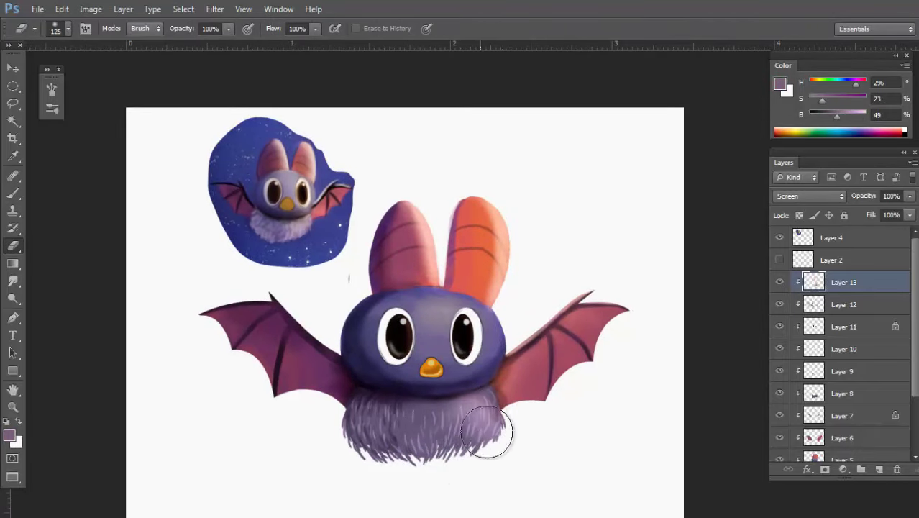
# Compare the bat with and without Layer 13's highlights and review the whole painting against the reference.
pyautogui.click(780, 285)
pyautogui.click(780, 285)
pyautogui.scroll(-3, 493, 303)
pyautogui.scroll(3, 499, 337)
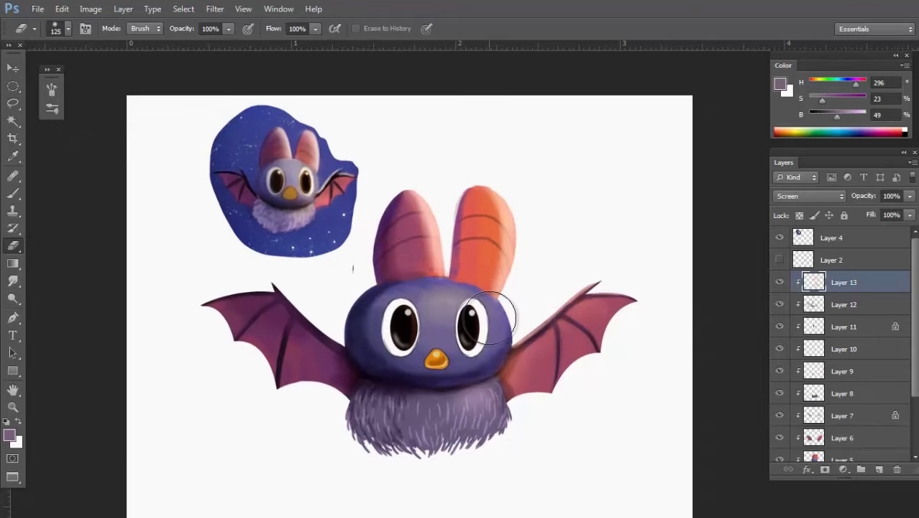
pyautogui.press('v')
pyautogui.moveTo(469, 333); pyautogui.dragTo(438, 343)
pyautogui.scroll(-2, 490, 288)
pyautogui.moveTo(498, 368)
pyautogui.mouseDown()
pyautogui.moveTo(468, 366)
pyautogui.moveTo(481, 363)
pyautogui.mouseUp()
pyautogui.scroll(3, 506, 336)
pyautogui.scroll(3, 480, 363)
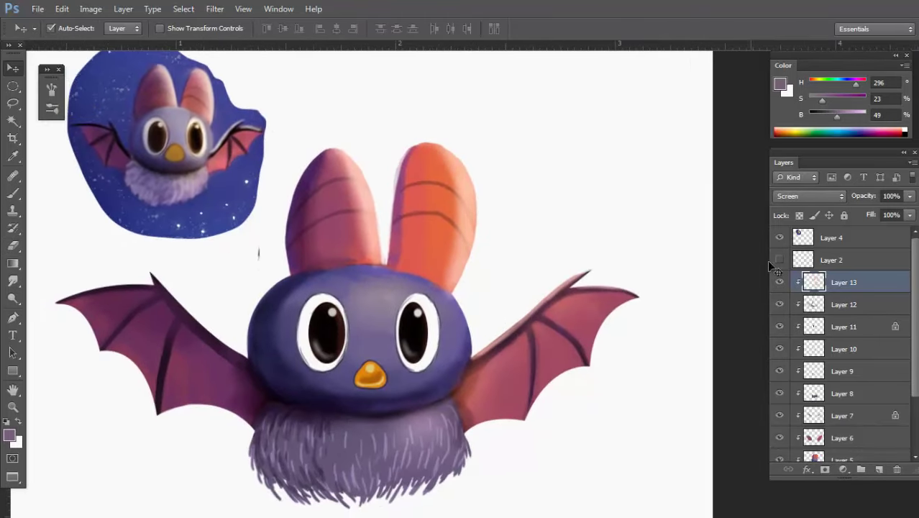
# Lighten the shading on the chest fur's left side on Layer 12 with a soft 107 px Eraser at 20% opacity.
pyautogui.click(779, 306)
pyautogui.click(868, 303)
pyautogui.press('e')
pyautogui.rightClick(253, 376)
pyautogui.click(243, 427)
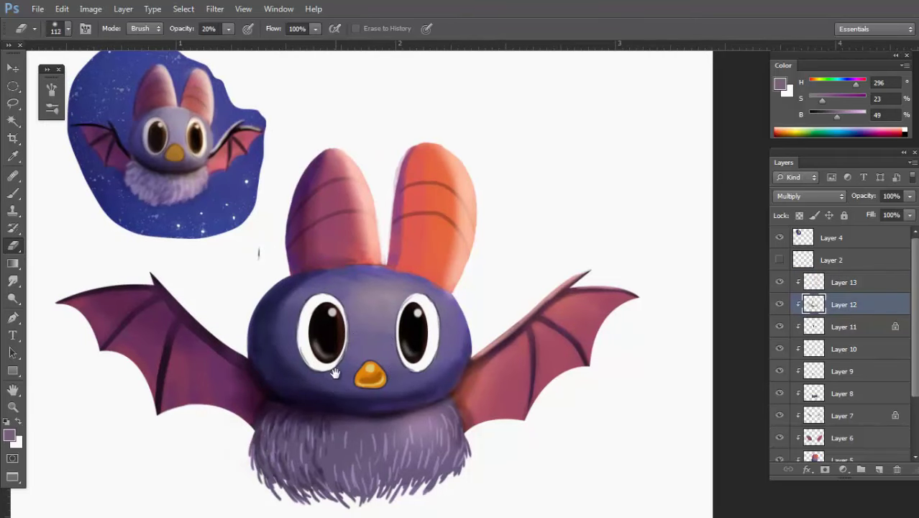
pyautogui.moveTo(334, 371); pyautogui.dragTo(339, 307)
pyautogui.rightClick(296, 379)
pyautogui.keyDown('alt'); pyautogui.rightClick(315, 383); pyautogui.keyUp('alt')
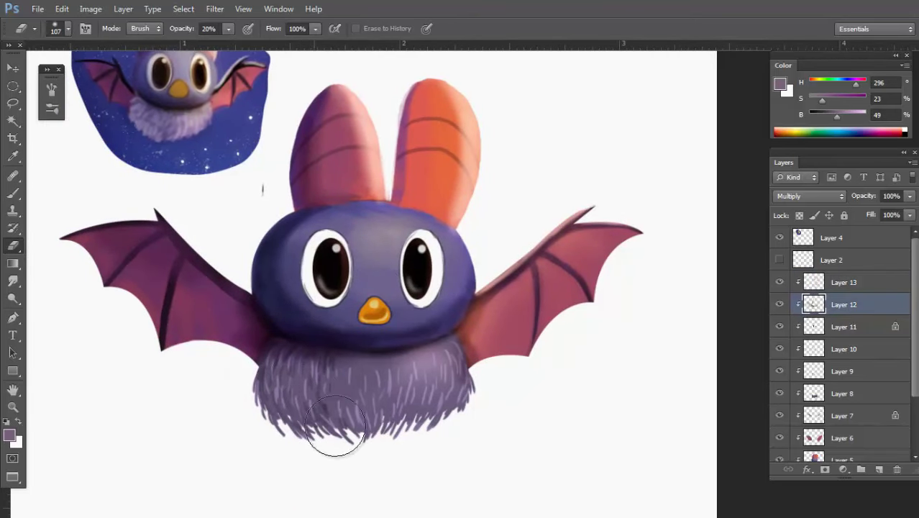
pyautogui.scroll(-1, 380, 368)
pyautogui.press('v')
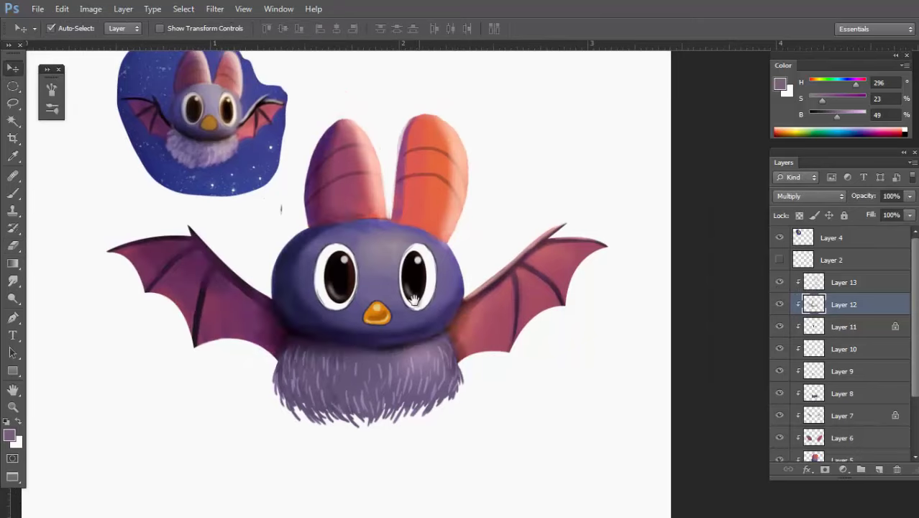
# Add Layer 14 in Screen mode above Layer 13 and clip it to the bat.
pyautogui.scroll(-1, 406, 325)
pyautogui.scroll(1, 407, 326)
pyautogui.hotkey('alt', ']')
pyautogui.hotkey('ctrl', 'shift', 'n')
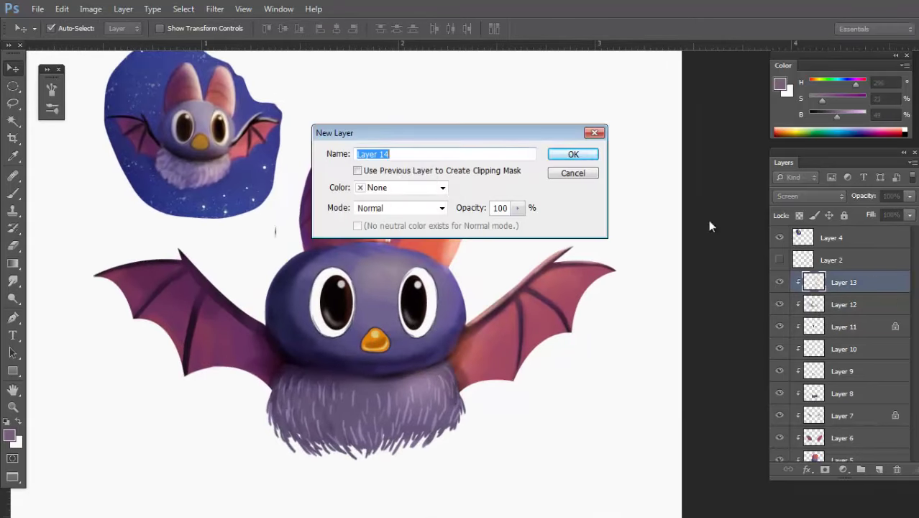
pyautogui.click(442, 208)
pyautogui.click(420, 115)
pyautogui.click(573, 153)
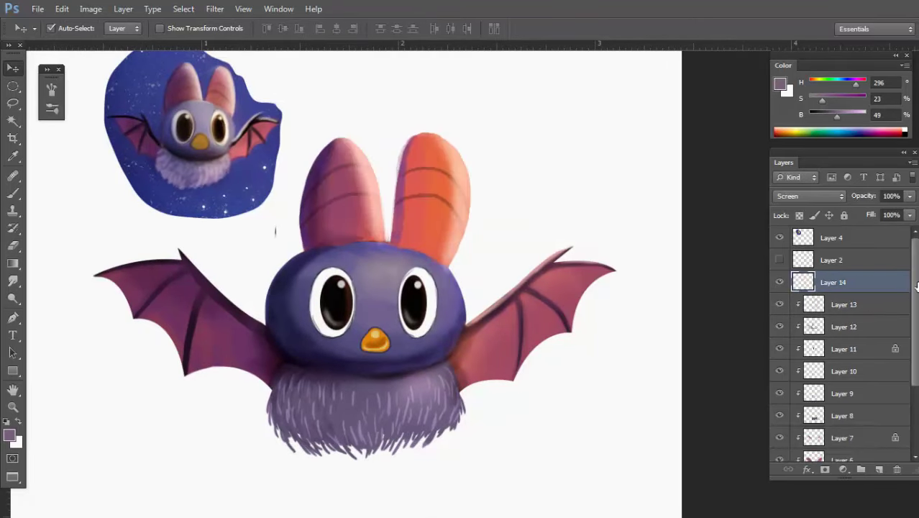
pyautogui.keyDown('alt'); pyautogui.click(870, 295); pyautogui.keyUp('alt')
# Paint lighter strands across the chest fur with sampled purple (H 265, S 28, B 47) and a small 17 px brush at 70% opacity.
pyautogui.press('b')
pyautogui.scroll(1, 373, 403)
pyautogui.rightClick(349, 377)
pyautogui.press('Escape')
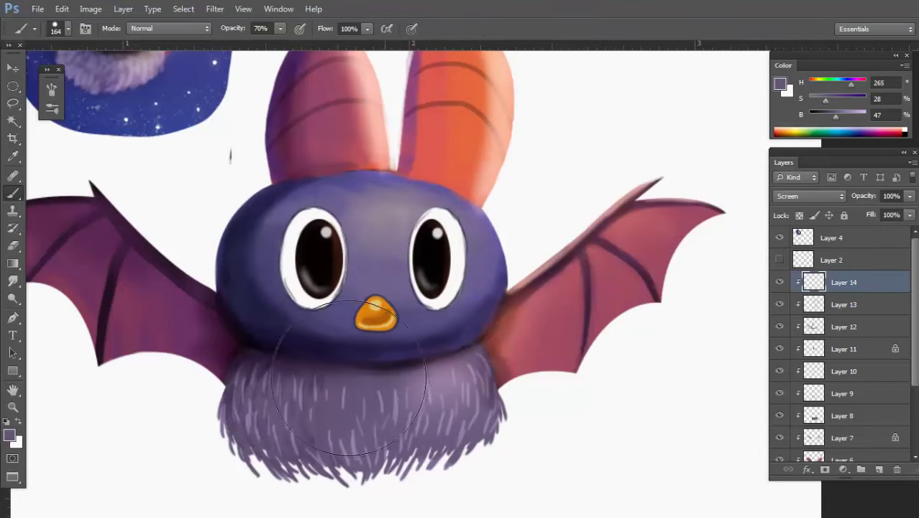
pyautogui.moveTo(349, 377); pyautogui.dragTo(240, 406)
pyautogui.keyDown('alt'); pyautogui.click(336, 393); pyautogui.keyUp('alt')
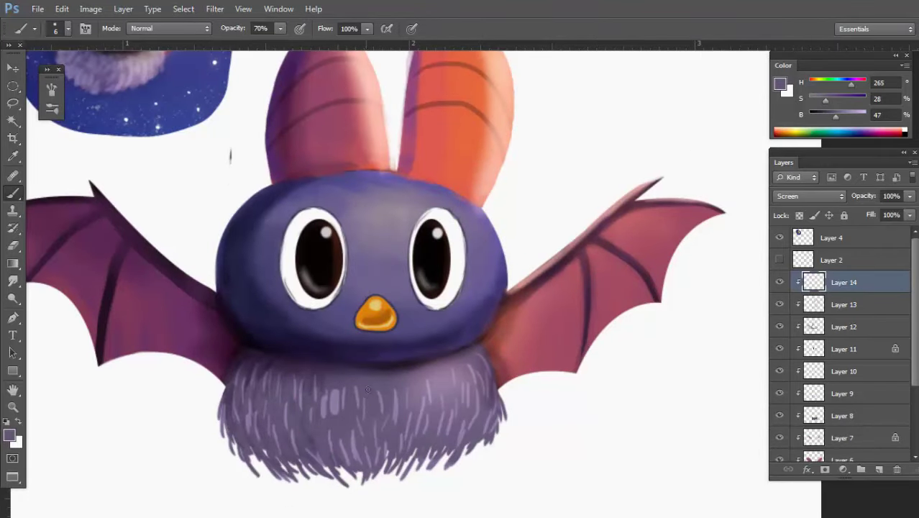
pyautogui.moveTo(410, 409)
pyautogui.mouseDown()
pyautogui.moveTo(424, 399)
pyautogui.moveTo(432, 405)
pyautogui.mouseUp()
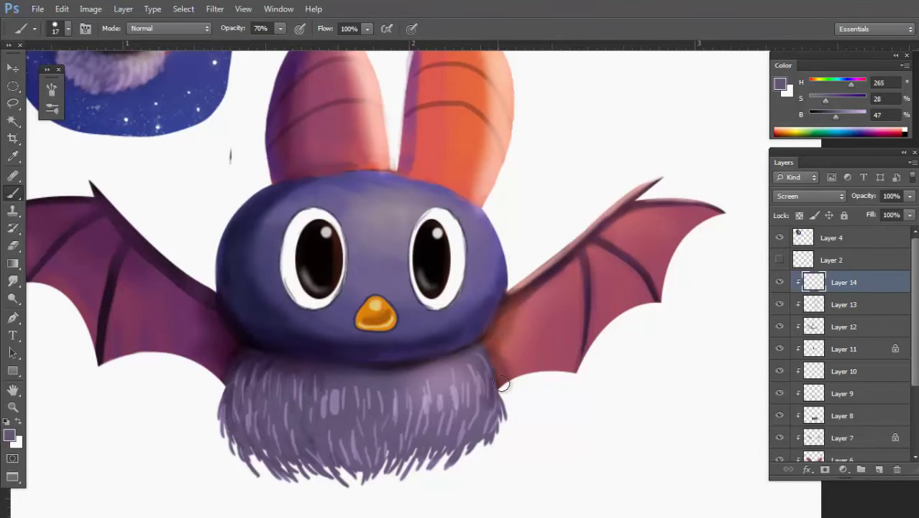
pyautogui.scroll(-2, 481, 389)
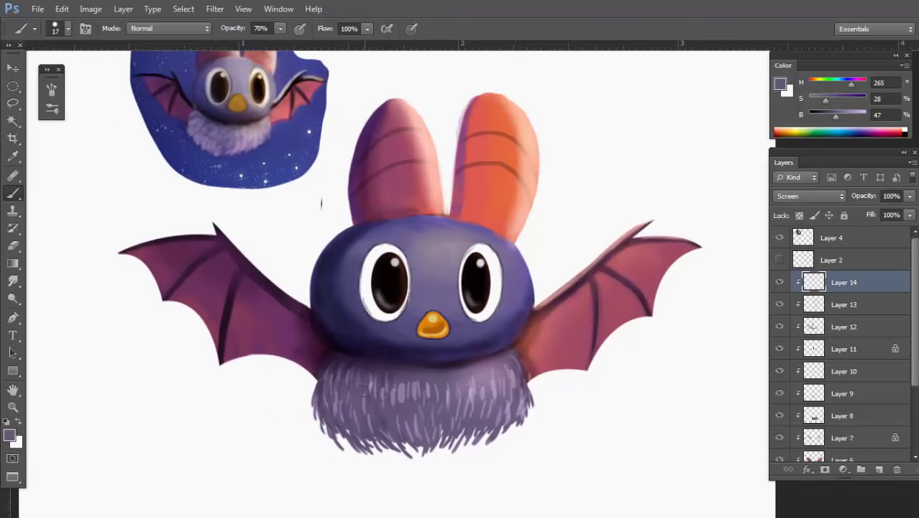
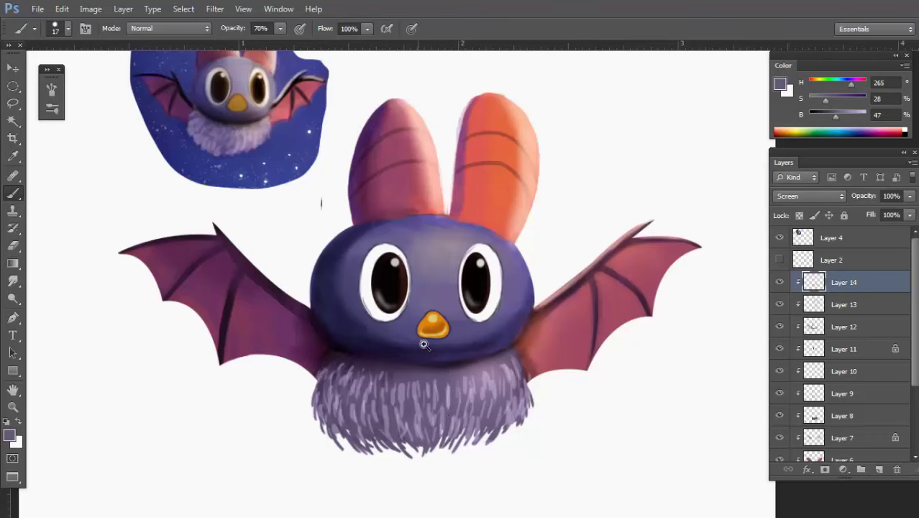
# Examine the fur strands and the whole bat against the reference painting.
pyautogui.moveTo(424, 344); pyautogui.dragTo(429, 360)
pyautogui.press('v')
pyautogui.moveTo(514, 294)
pyautogui.mouseDown()
pyautogui.moveTo(473, 308)
pyautogui.moveTo(447, 369)
pyautogui.moveTo(427, 371)
pyautogui.mouseUp()
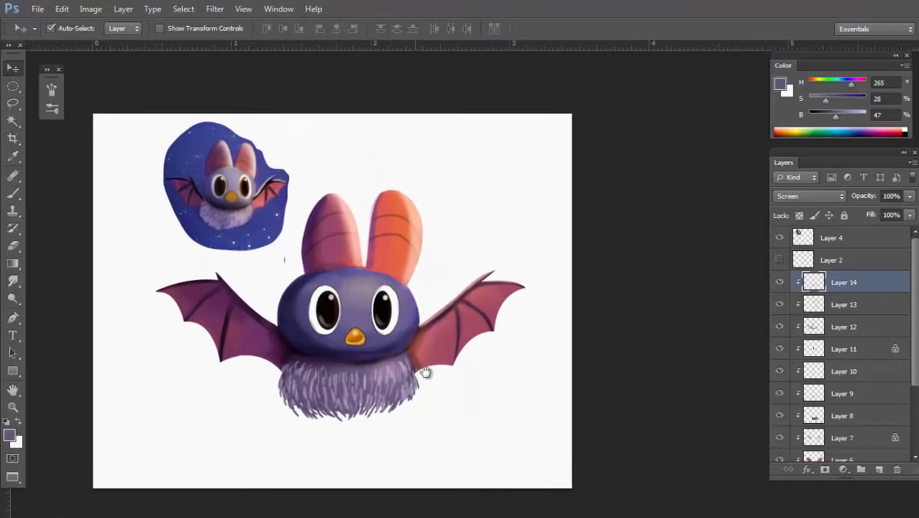
pyautogui.hotkey('ctrl', '+')
pyautogui.scroll(3, 389, 337)
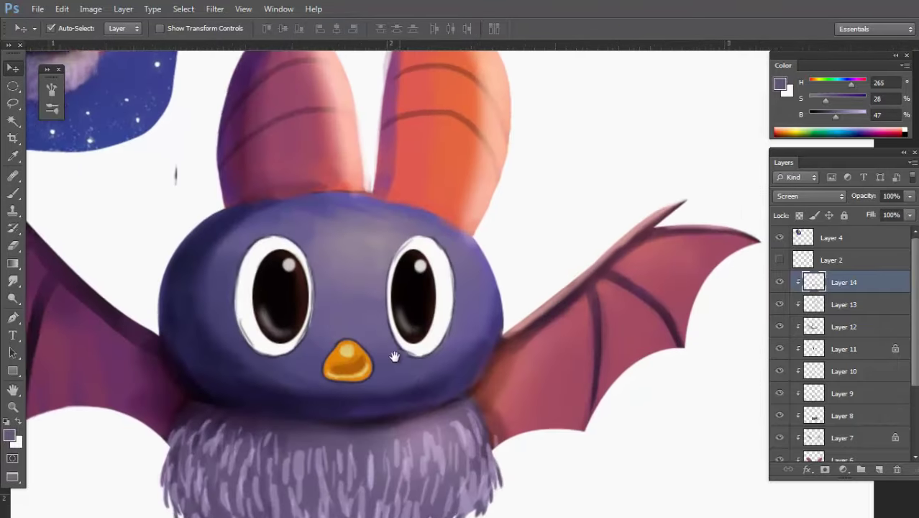
pyautogui.moveTo(394, 355); pyautogui.dragTo(458, 458)
pyautogui.scroll(-2, 438, 338)
pyautogui.scroll(1, 503, 382)
# Lock Layer 10's transparent pixels and shade the eye whites with blue-purple (H 248, S 40, B 45), using a 35 px brush at 30% opacity.
pyautogui.click(787, 373)
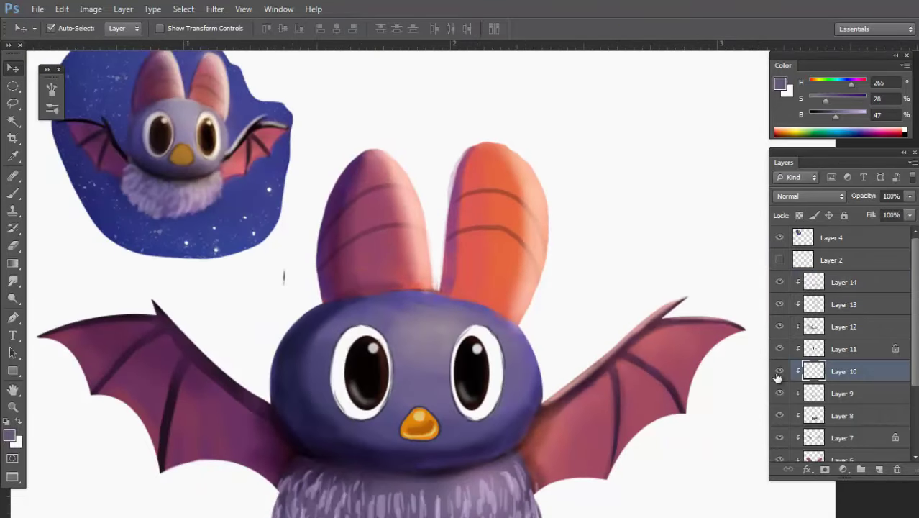
pyautogui.press('b')
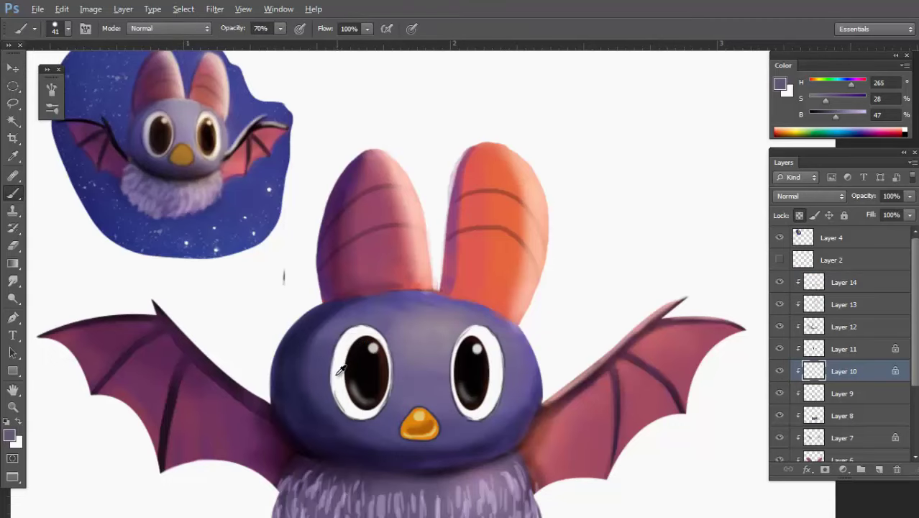
pyautogui.keyDown('alt'); pyautogui.click(316, 365); pyautogui.keyUp('alt')
pyautogui.moveTo(335, 360)
pyautogui.mouseDown()
pyautogui.moveTo(345, 415)
pyautogui.moveTo(336, 368)
pyautogui.moveTo(363, 331)
pyautogui.mouseUp()
pyautogui.moveTo(460, 349); pyautogui.dragTo(466, 403)
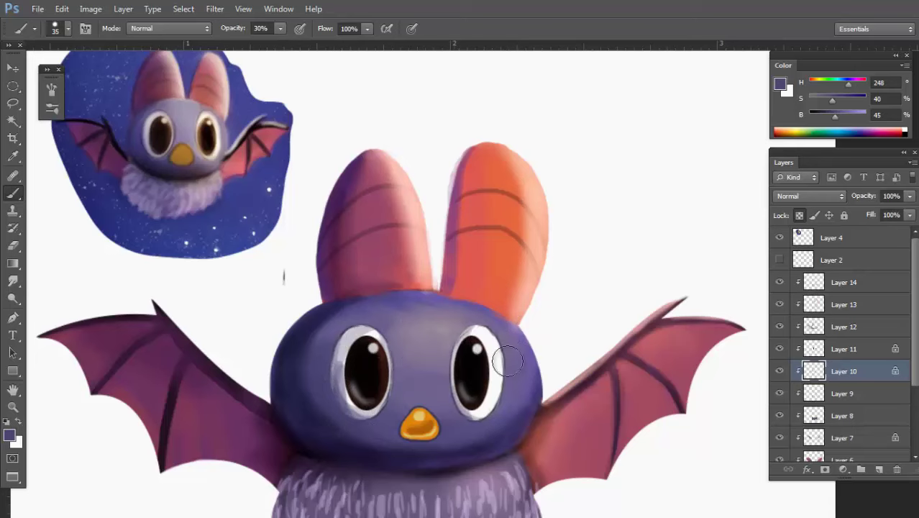
pyautogui.moveTo(505, 361); pyautogui.dragTo(486, 407)
pyautogui.moveTo(498, 324)
pyautogui.mouseDown()
pyautogui.moveTo(440, 366)
pyautogui.moveTo(484, 337)
pyautogui.mouseUp()
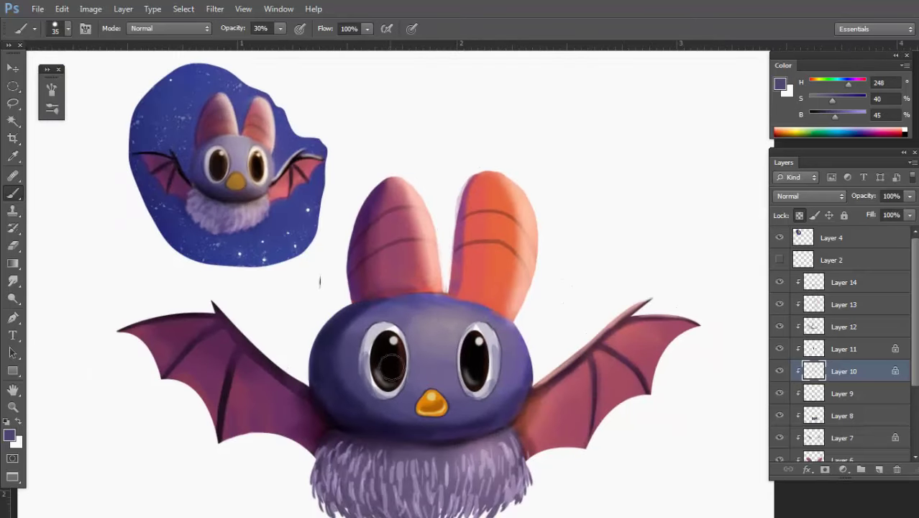
# Blend the eye-white shading with sampled pale lavender (H 248, S 13, B 71) and lighter tones on both eyes.
pyautogui.keyDown('alt'); pyautogui.click(373, 327); pyautogui.keyUp('alt')
pyautogui.moveTo(382, 331); pyautogui.dragTo(368, 384)
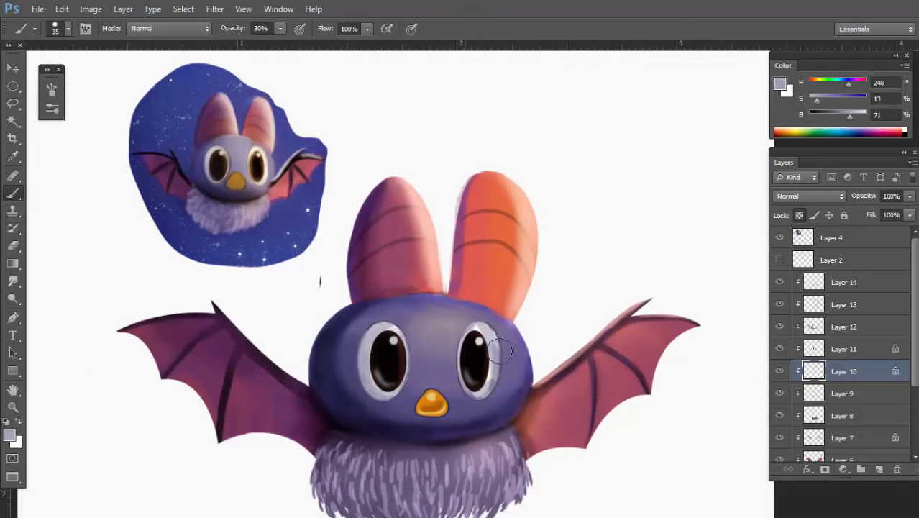
pyautogui.moveTo(498, 351)
pyautogui.mouseDown()
pyautogui.moveTo(490, 379)
pyautogui.moveTo(492, 328)
pyautogui.moveTo(460, 370)
pyautogui.mouseUp()
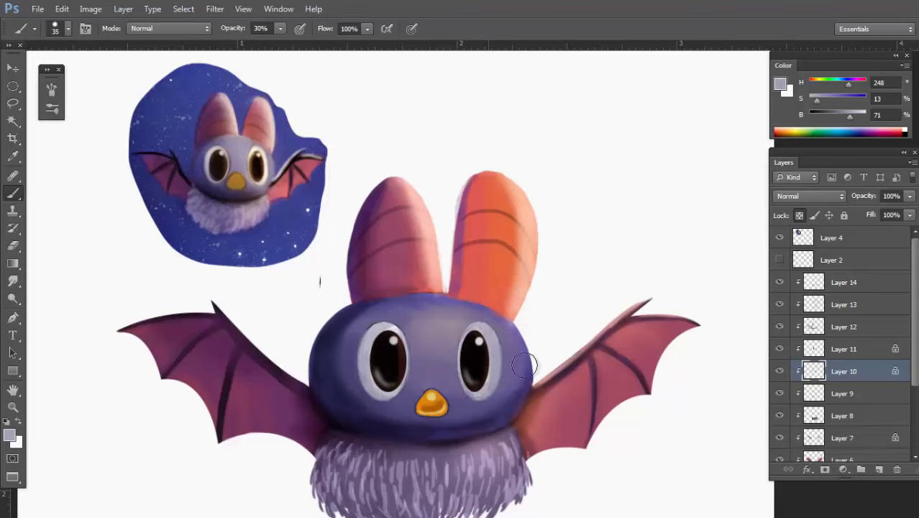
pyautogui.keyDown('alt'); pyautogui.click(613, 249); pyautogui.keyUp('alt')
pyautogui.keyDown('alt'); pyautogui.click(491, 345); pyautogui.keyUp('alt')
pyautogui.moveTo(492, 337); pyautogui.dragTo(495, 376)
# Tint the eye whites with pale pink (H 8, S 21, B 85) and brighten the right eye with near-white (B 98).
pyautogui.keyDown('alt'); pyautogui.click(502, 270); pyautogui.keyUp('alt')
pyautogui.keyDown('alt'); pyautogui.click(490, 338); pyautogui.keyUp('alt')
pyautogui.moveTo(372, 338)
pyautogui.mouseDown()
pyautogui.moveTo(363, 365)
pyautogui.moveTo(413, 362)
pyautogui.mouseUp()
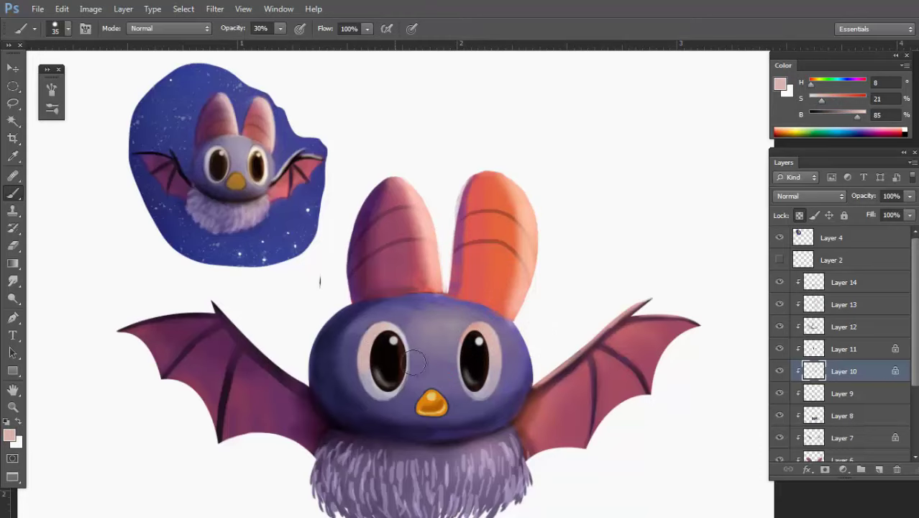
pyautogui.keyDown('alt'); pyautogui.click(555, 302); pyautogui.keyUp('alt')
pyautogui.moveTo(483, 339); pyautogui.dragTo(545, 345)
# Hide the reference cutout on Layer 4 with the whole canvas in view.
pyautogui.hotkey('ctrl', '-')
pyautogui.hotkey('ctrl', '-')
pyautogui.hotkey('ctrl', '-')
pyautogui.press('v')
pyautogui.moveTo(545, 345); pyautogui.dragTo(522, 353)
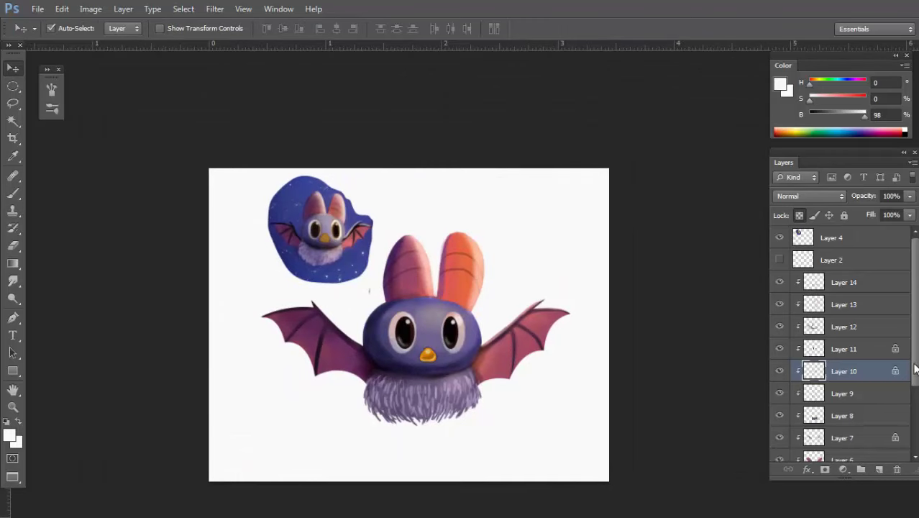
pyautogui.click(780, 238)
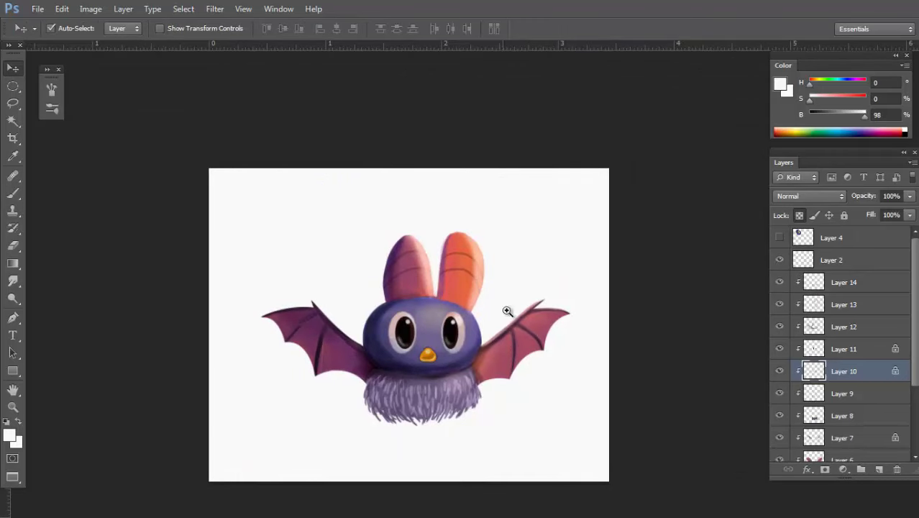
# Compare the bat with the original painting by toggling the white background on Layer 1.
pyautogui.hotkey('ctrl', '-')
pyautogui.scroll(-3, 782, 338)
pyautogui.click(779, 429)
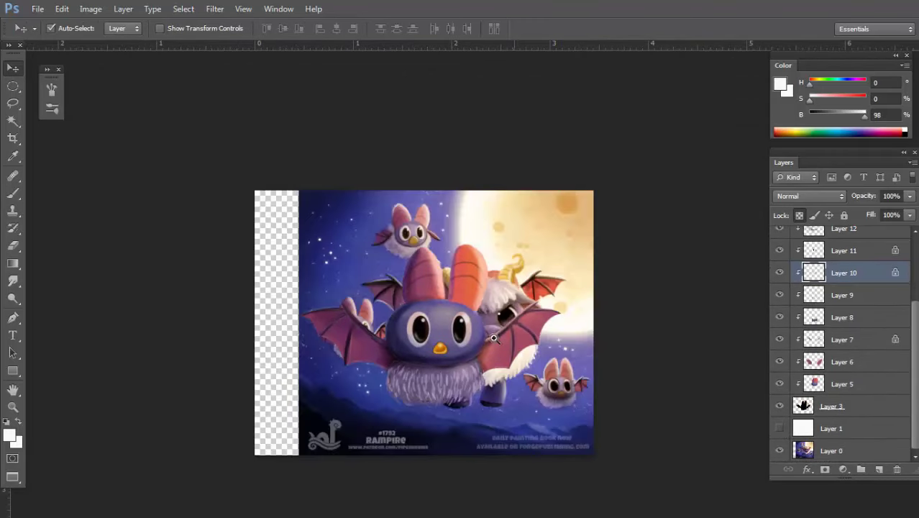
pyautogui.scroll(3, 493, 338)
pyautogui.scroll(-3, 556, 346)
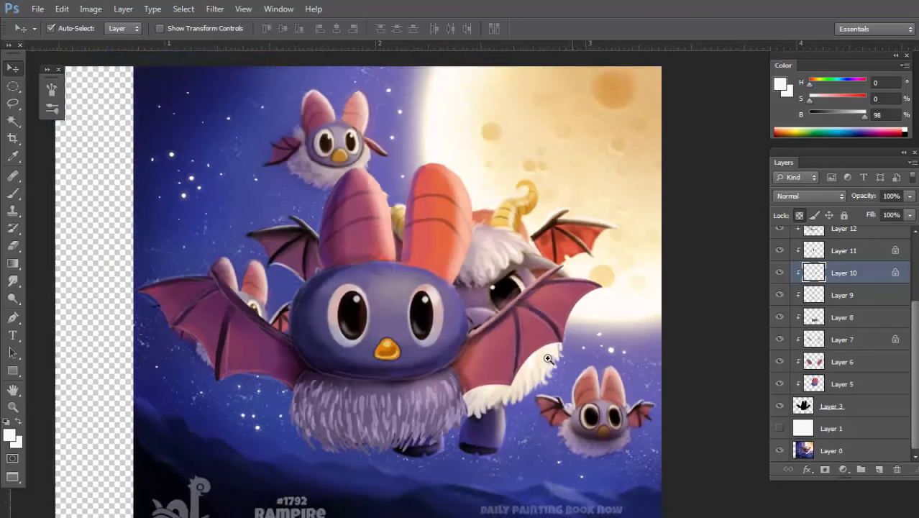
pyautogui.click(779, 429)
pyautogui.click(781, 430)
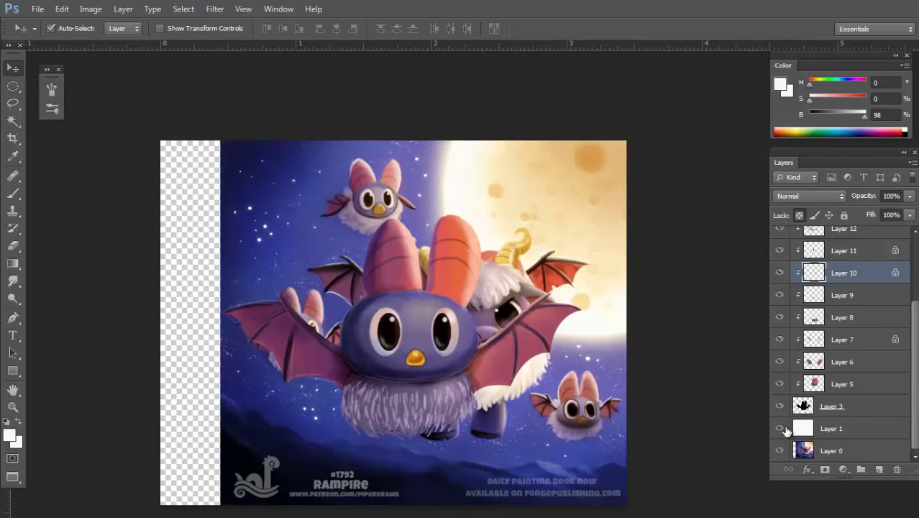
pyautogui.click(779, 429)
pyautogui.scroll(-2, 605, 333)
# Fill the background on Layer 1 with blue (H 236, S 64, B 62) and compare it with the original painting's sky.
pyautogui.click(832, 427)
pyautogui.press('b')
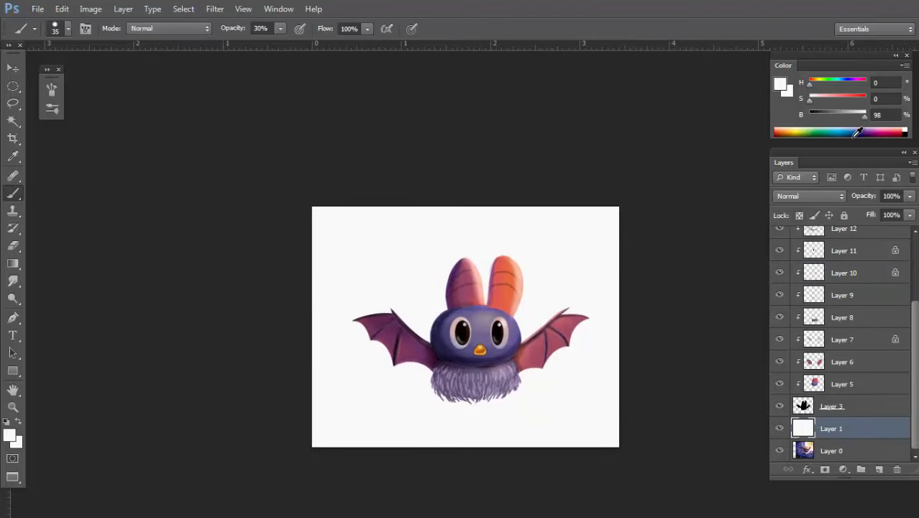
pyautogui.moveTo(858, 132); pyautogui.dragTo(850, 119)
pyautogui.moveTo(841, 85); pyautogui.dragTo(846, 87)
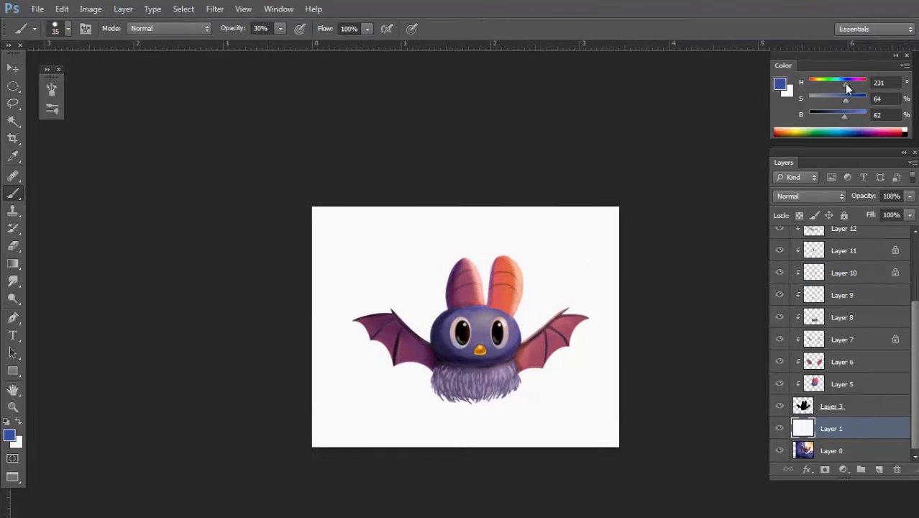
pyautogui.hotkey('alt', 'BackSpace')
pyautogui.click(781, 428)
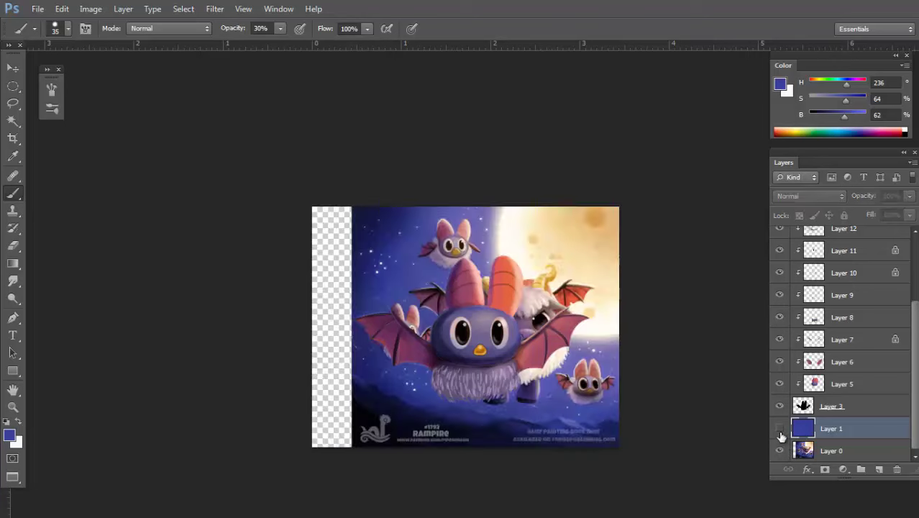
pyautogui.click(780, 429)
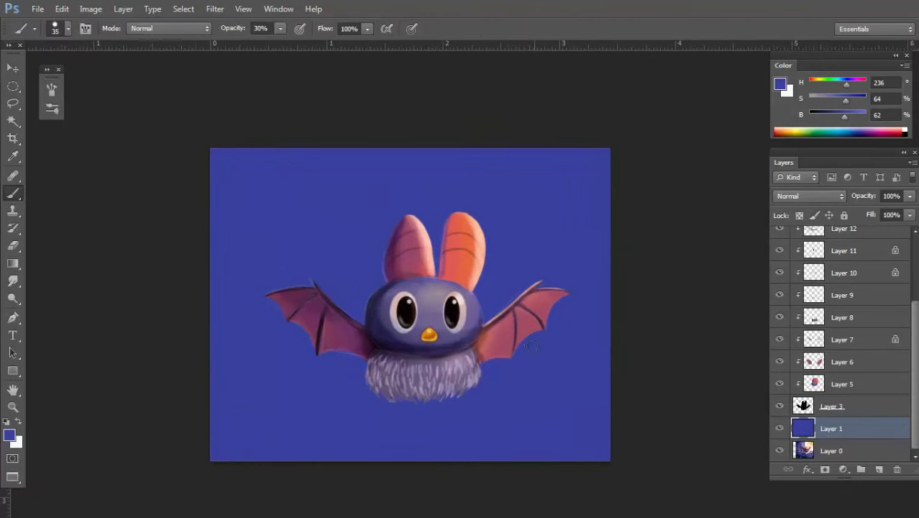
# Add Layer 15 in Multiply mode above the blue background.
pyautogui.press('v')
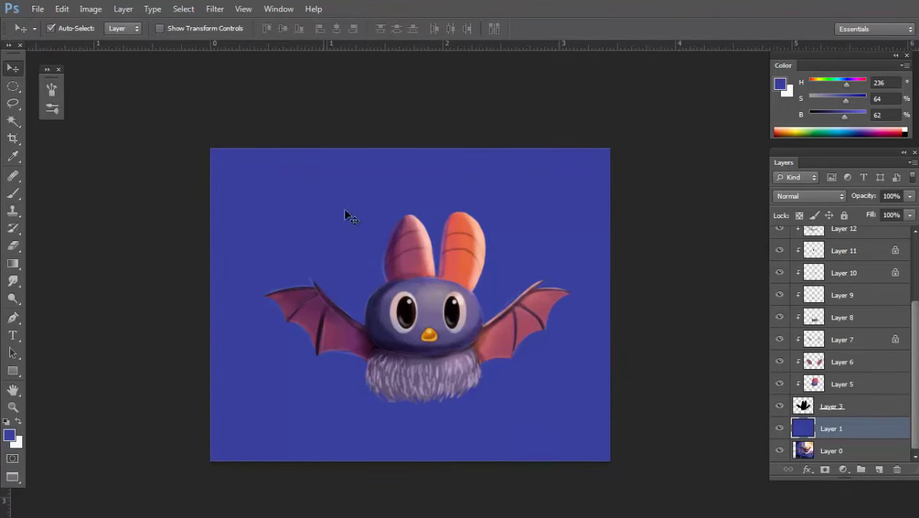
pyautogui.hotkey('ctrl', 'shift', 'n')
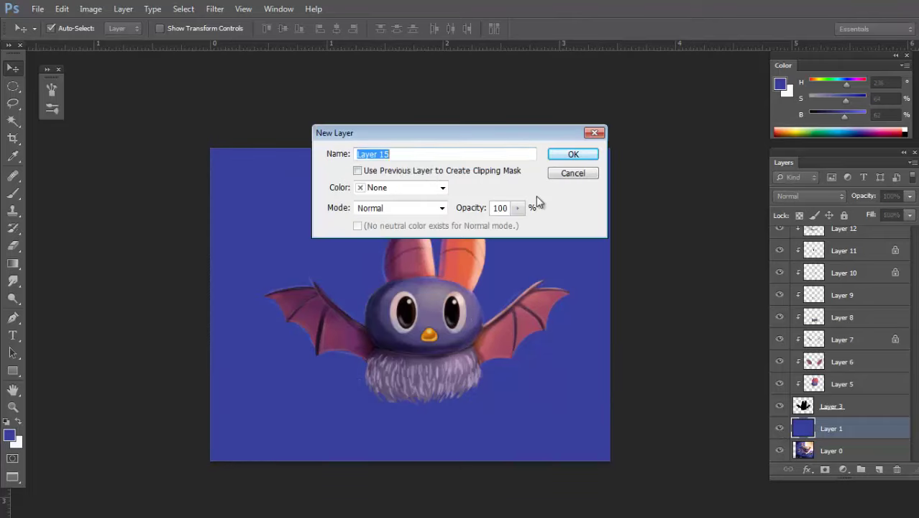
pyautogui.click(437, 209)
pyautogui.click(392, 50)
pyautogui.click(566, 155)
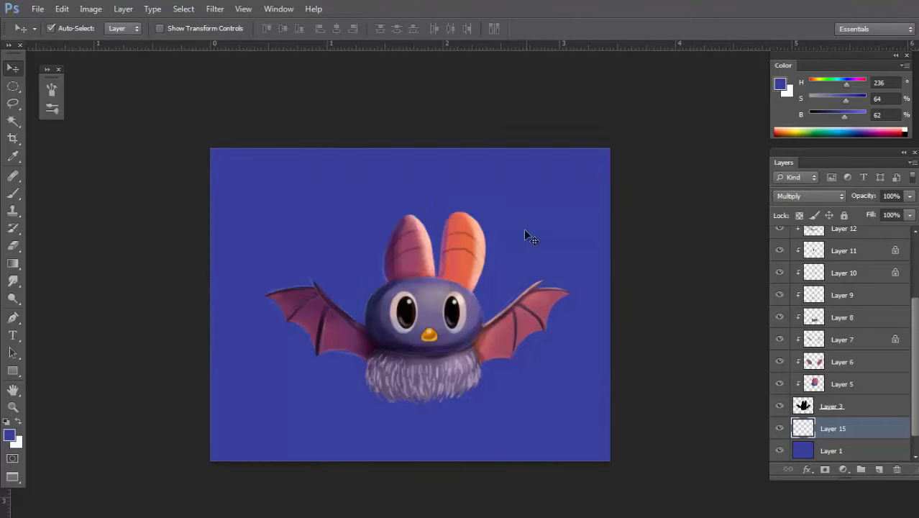
# Darken the background's lower-left corner on Layer 15 with a linear gradient in dark navy (H 236, S 64, B 24).
pyautogui.press('g')
pyautogui.moveTo(257, 400); pyautogui.dragTo(384, 319)
pyautogui.moveTo(443, 514); pyautogui.dragTo(476, 295)
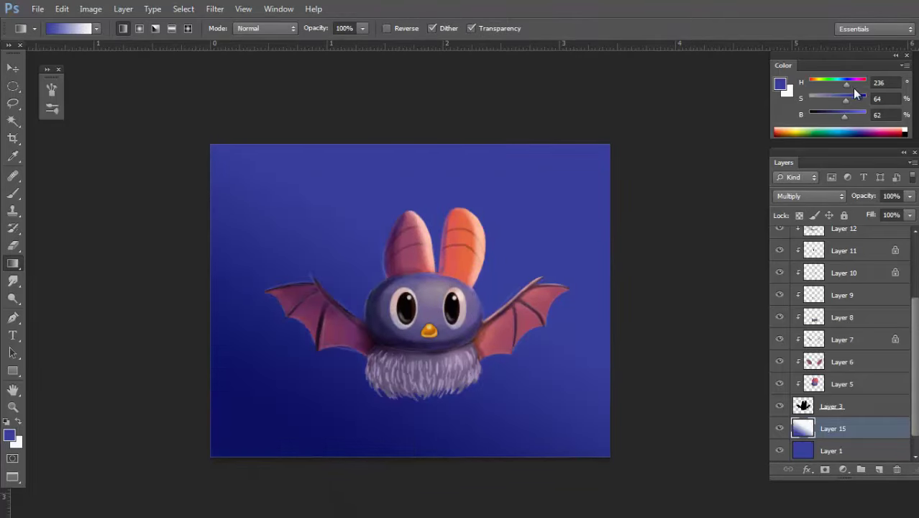
pyautogui.moveTo(838, 115); pyautogui.dragTo(822, 115)
pyautogui.moveTo(210, 489); pyautogui.dragTo(288, 437)
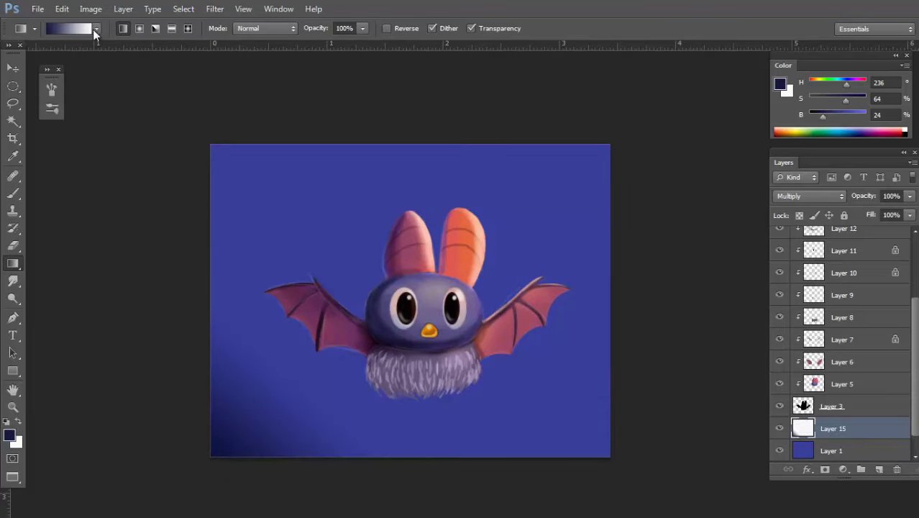
# Switch to a foreground-to-transparent gradient and darken the background upward from the lower-left corner and bottom edge.
pyautogui.click(95, 29)
pyautogui.click(50, 59)
pyautogui.moveTo(228, 440); pyautogui.dragTo(295, 369)
pyautogui.moveTo(316, 483); pyautogui.dragTo(377, 363)
pyautogui.moveTo(473, 492); pyautogui.dragTo(528, 345)
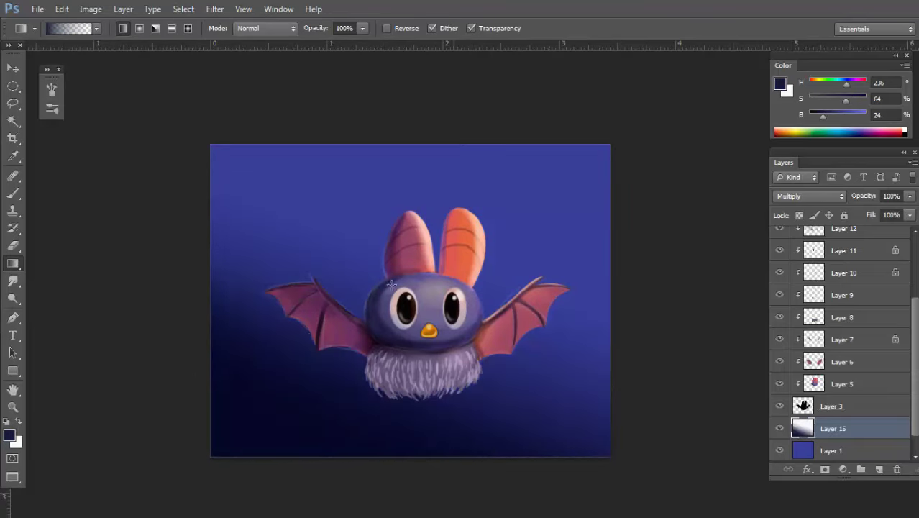
# Darken the background's left side, upper-right corner and right edge with navy gradients, and compare it without Layer 15.
pyautogui.moveTo(182, 308); pyautogui.dragTo(392, 250)
pyautogui.moveTo(173, 250); pyautogui.dragTo(387, 281)
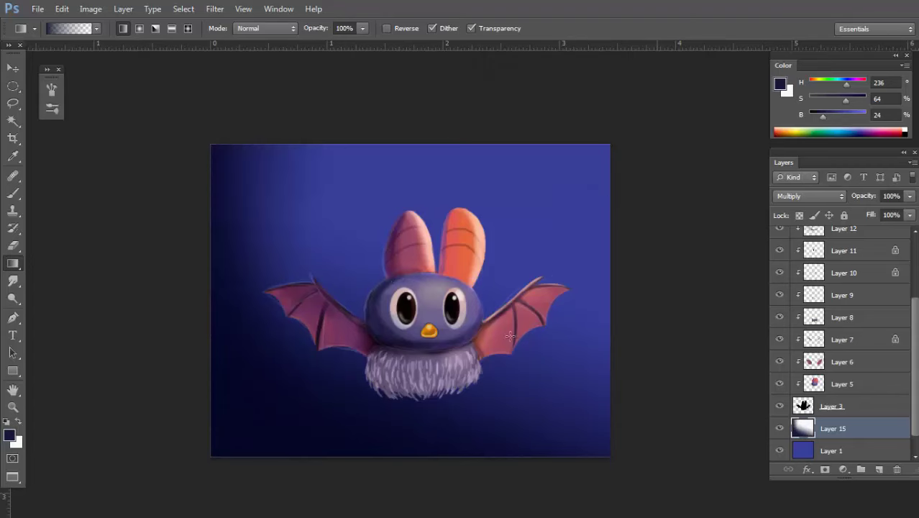
pyautogui.moveTo(602, 119); pyautogui.dragTo(521, 235)
pyautogui.moveTo(643, 404); pyautogui.dragTo(558, 366)
pyautogui.moveTo(532, 316); pyautogui.dragTo(523, 338)
pyautogui.press('v')
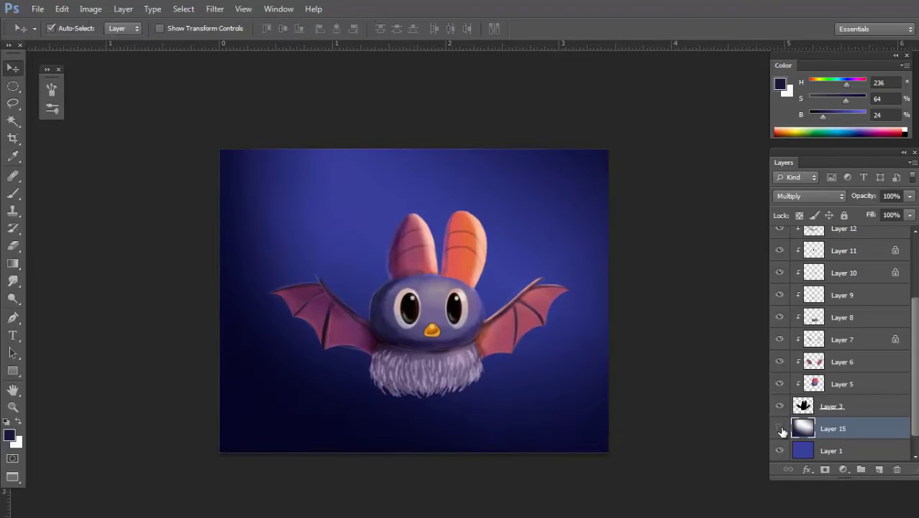
pyautogui.moveTo(782, 430)
pyautogui.mouseDown()
pyautogui.moveTo(776, 459)
pyautogui.moveTo(779, 428)
pyautogui.mouseUp()
# Add a new layer, Layer 16, in Screen mode directly above Layer 15.
pyautogui.hotkey('ctrl', 'shift', 'n')
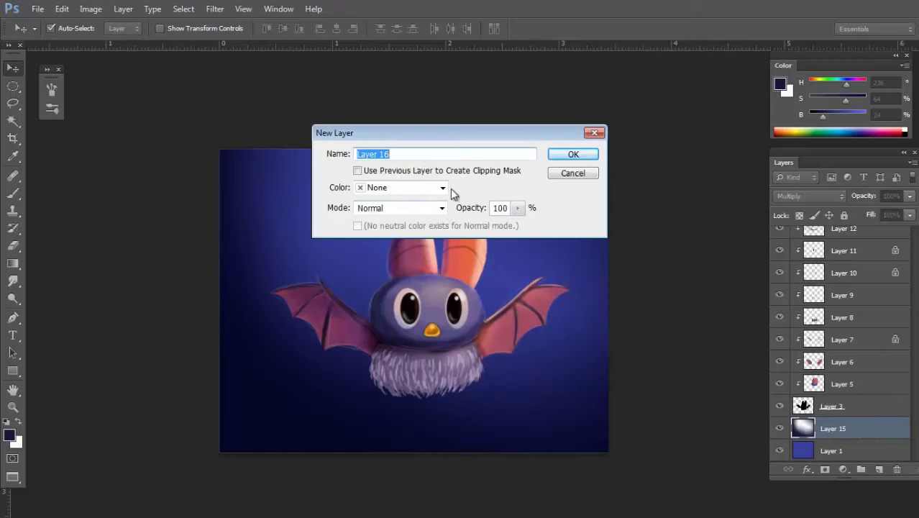
pyautogui.click(403, 208)
pyautogui.click(395, 105)
pyautogui.click(580, 152)
# Paint a glow behind the bat with radial foreground-to-transparent gradients in the sampled background blue and in teal (H 184, S 65, B 54).
pyautogui.press('g')
pyautogui.keyDown('alt'); pyautogui.click(371, 264); pyautogui.keyUp('alt')
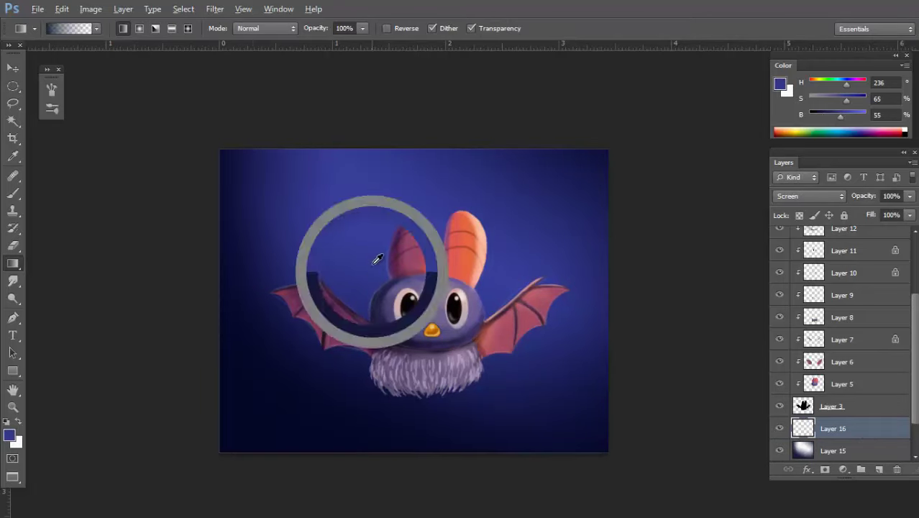
pyautogui.click(96, 28)
pyautogui.click(138, 29)
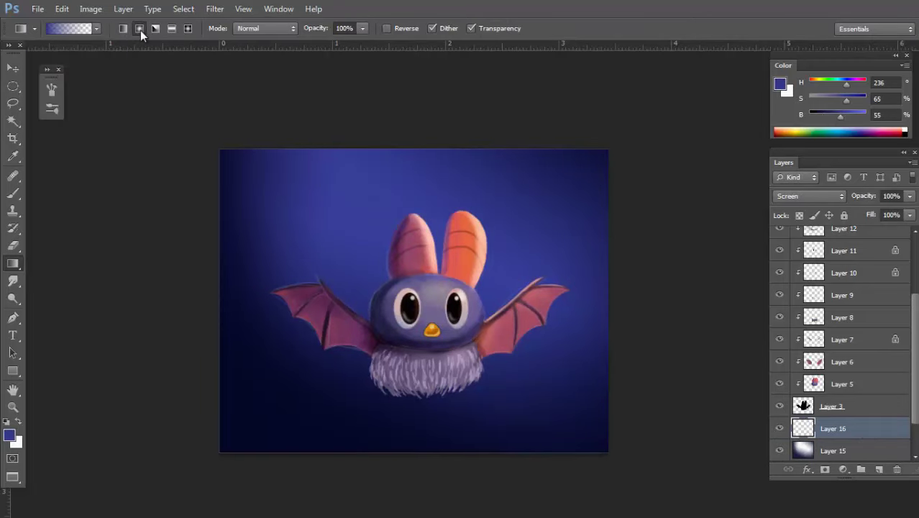
pyautogui.moveTo(464, 278); pyautogui.dragTo(613, 220)
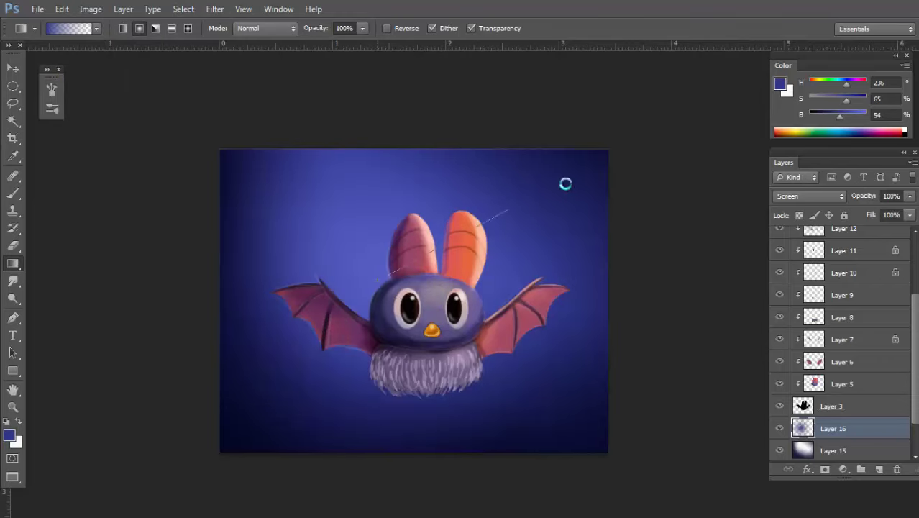
pyautogui.moveTo(368, 287); pyautogui.dragTo(516, 217)
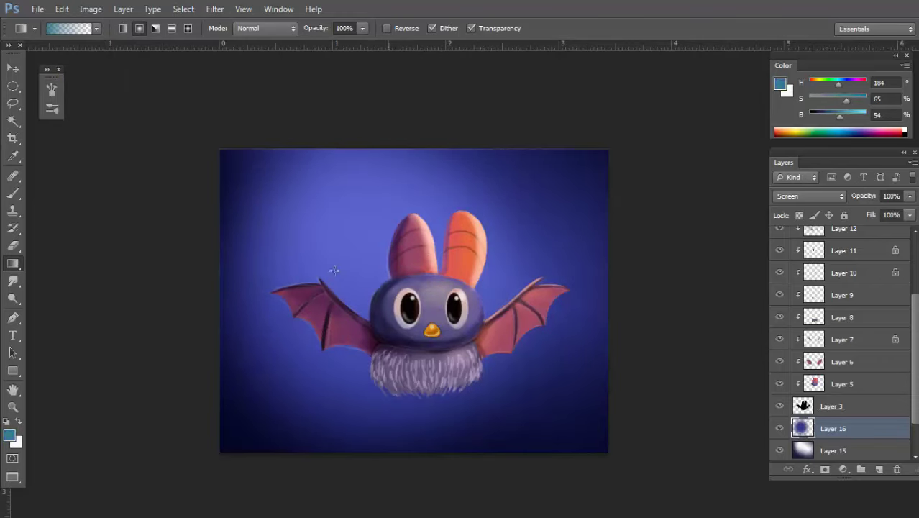
pyautogui.moveTo(334, 270); pyautogui.dragTo(479, 233)
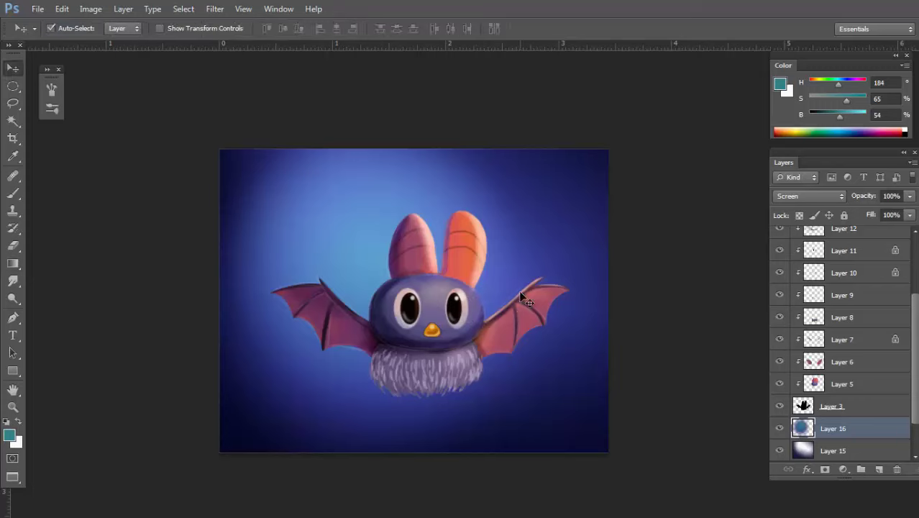
# Adjust the Layer 16 glow with Hue/Saturation, lightening it to +26 and shifting its hue and saturation to a pale blue.
pyautogui.hotkey('ctrl', 'u')
pyautogui.moveTo(730, 181); pyautogui.dragTo(740, 184)
pyautogui.moveTo(770, 151)
pyautogui.mouseDown()
pyautogui.moveTo(734, 157)
pyautogui.moveTo(760, 154)
pyautogui.mouseUp()
pyautogui.moveTo(772, 217); pyautogui.dragTo(789, 217)
pyautogui.moveTo(760, 152); pyautogui.dragTo(789, 151)
pyautogui.moveTo(737, 183); pyautogui.dragTo(775, 185)
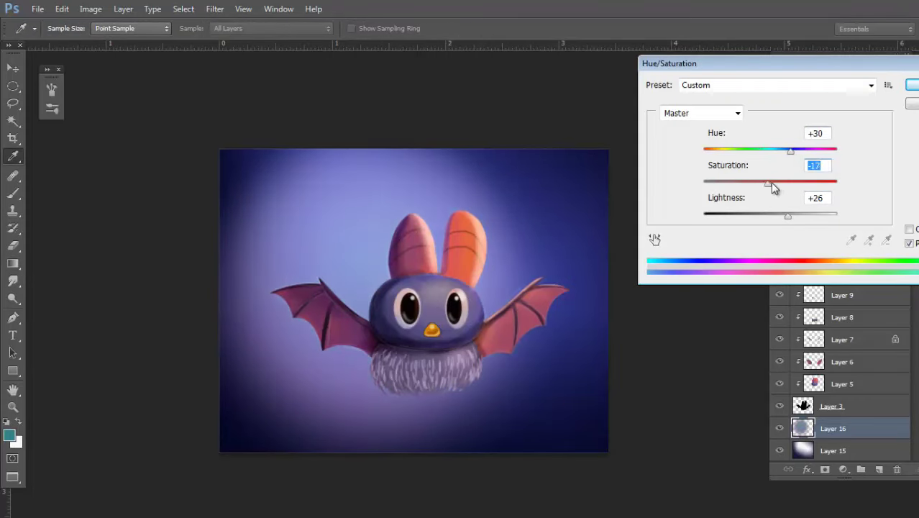
pyautogui.moveTo(787, 152); pyautogui.dragTo(766, 158)
pyautogui.click(912, 86)
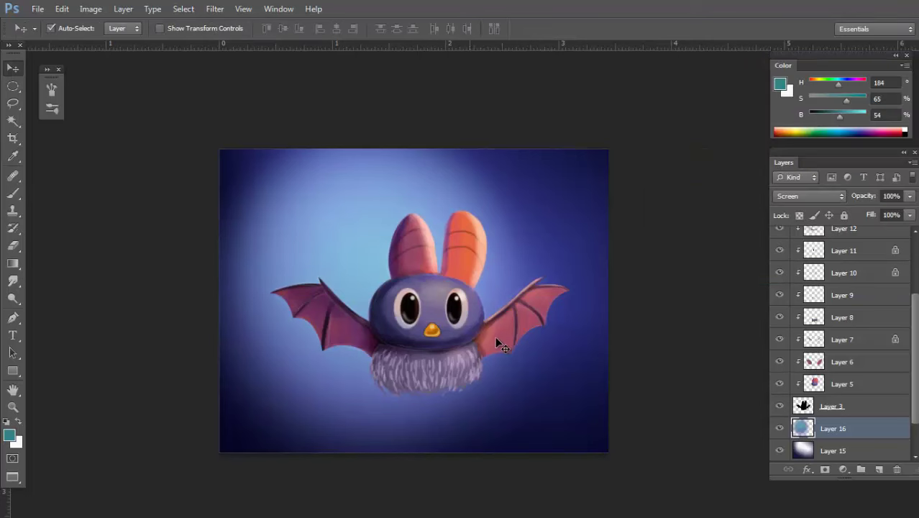
# Compare the picture with Layers 16, 15 and 1 hidden and shown against the reference painting.
pyautogui.moveTo(550, 314); pyautogui.dragTo(526, 311)
pyautogui.moveTo(780, 429); pyautogui.dragTo(781, 450)
pyautogui.scroll(-2, 884, 374)
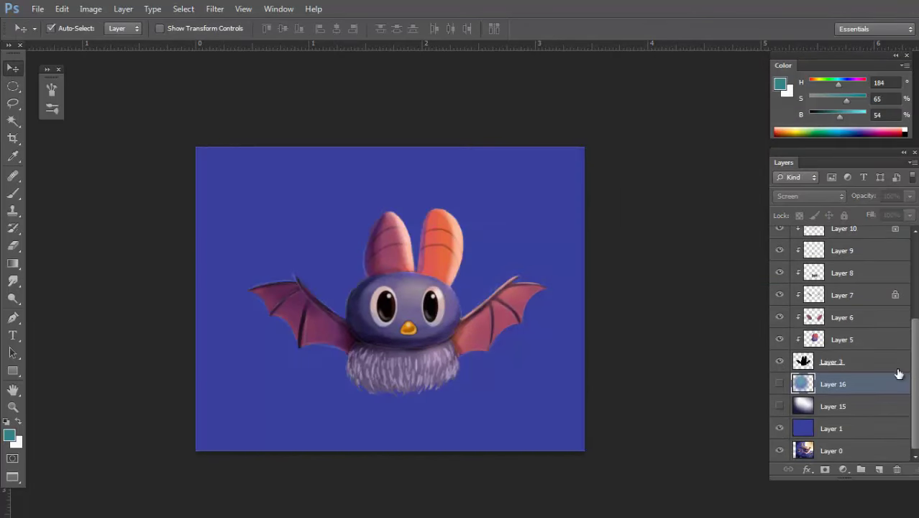
pyautogui.click(780, 428)
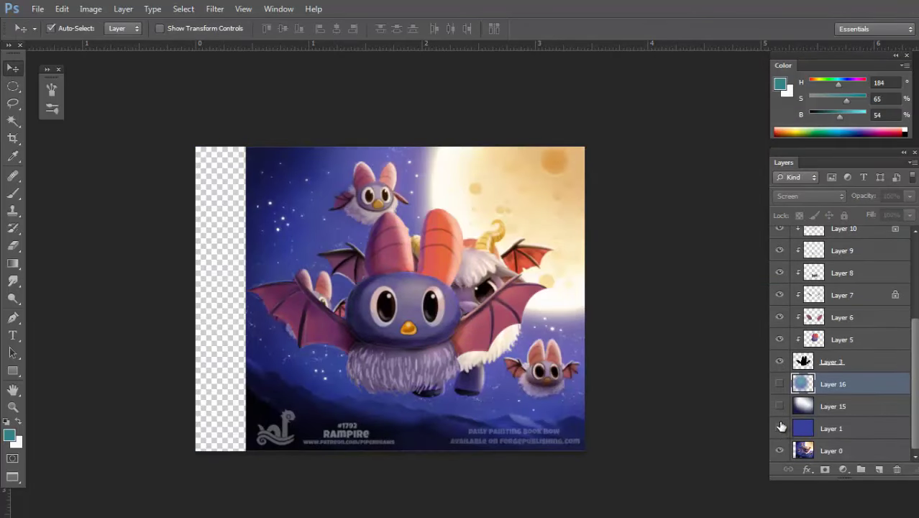
pyautogui.moveTo(781, 428); pyautogui.dragTo(779, 383)
pyautogui.click(780, 387)
pyautogui.click(780, 387)
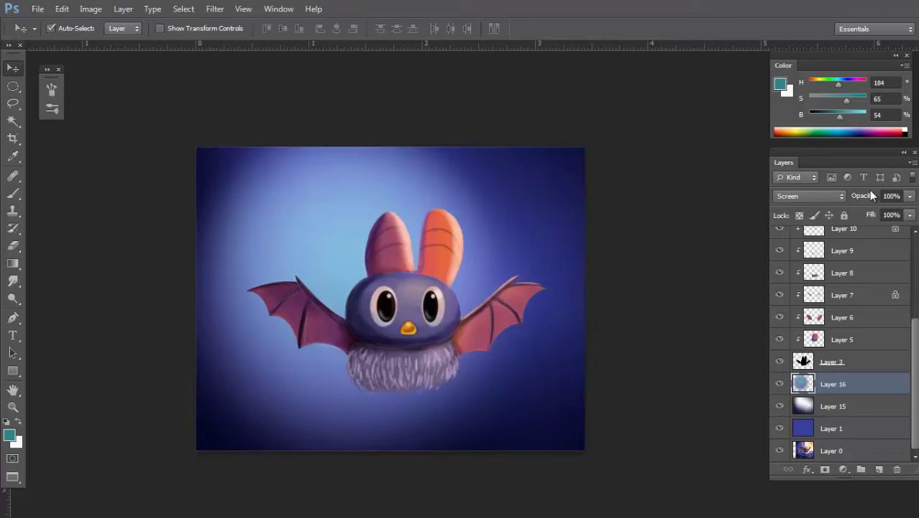
# Lower Layer 16's opacity to 38% and transform the glow, stretching it sideways to the canvas edges.
pyautogui.moveTo(870, 196); pyautogui.dragTo(828, 197)
pyautogui.hotkey('ctrl', 't')
pyautogui.moveTo(341, 216); pyautogui.dragTo(373, 216)
pyautogui.moveTo(228, 300); pyautogui.dragTo(195, 301)
pyautogui.moveTo(576, 301); pyautogui.dragTo(584, 302)
pyautogui.press('Return')
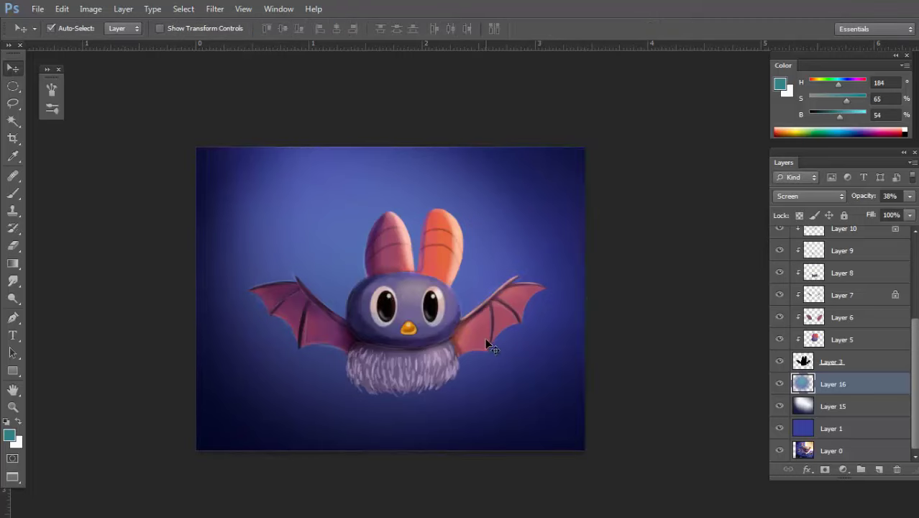
# Group Layer 16, Layer 15 and Layer 1 and name the group BG.
pyautogui.keyDown('shift'); pyautogui.click(873, 431); pyautogui.keyUp('shift')
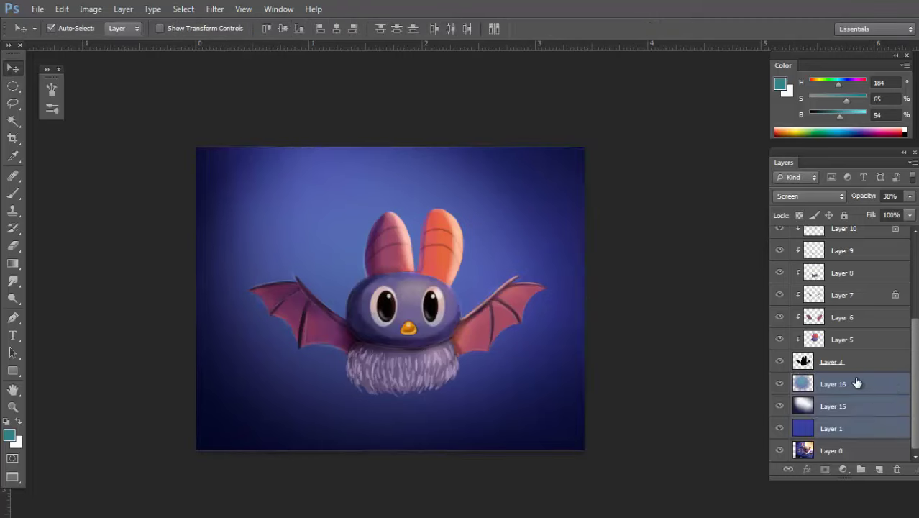
pyautogui.hotkey('ctrl', 'g')
pyautogui.doubleClick(834, 431)
pyautogui.write('BG')
pyautogui.press('Return')
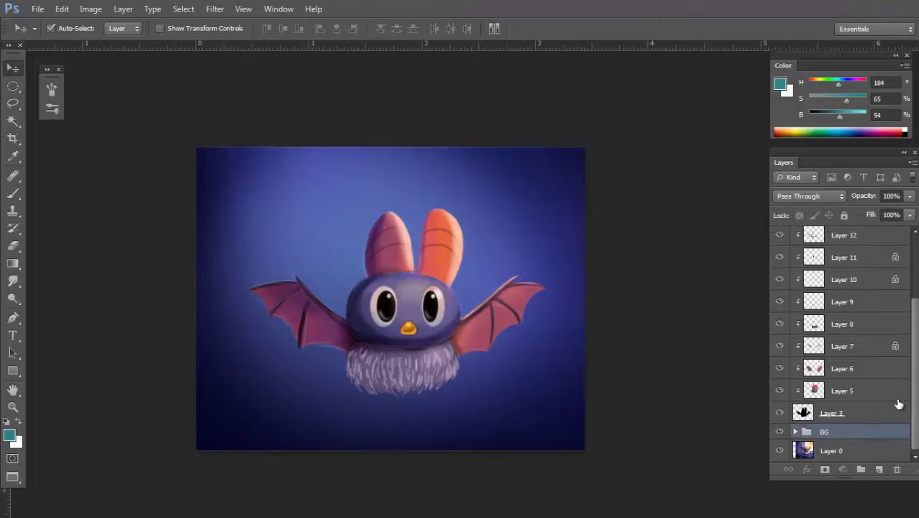
# Group all the bat's layers, from Layer 3 up to Layer 14.
pyautogui.click(896, 405)
pyautogui.scroll(3, 889, 263)
pyautogui.keyDown('shift'); pyautogui.click(885, 290); pyautogui.keyUp('shift')
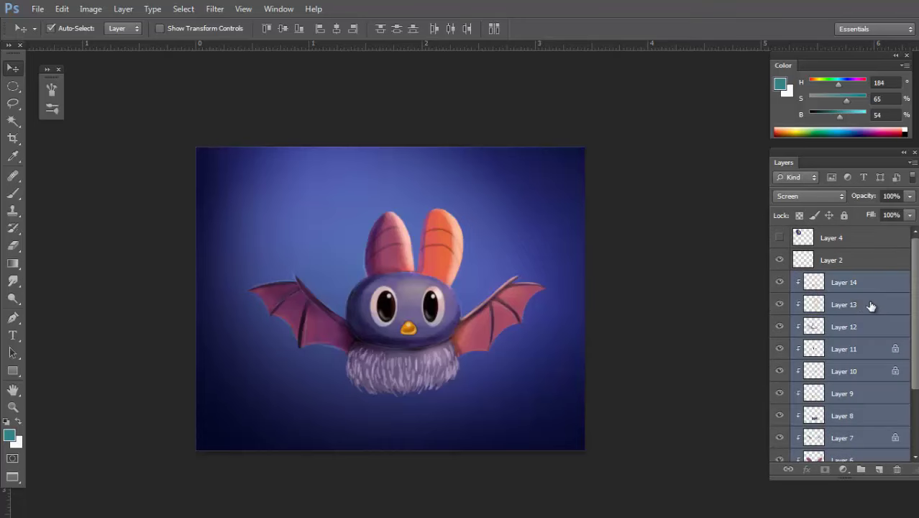
pyautogui.hotkey('ctrl', 'g')
# Hide both groups, check the contents of Layers 4 and 2, and delete these two leftover layers.
pyautogui.click(779, 278)
pyautogui.click(779, 293)
pyautogui.click(779, 260)
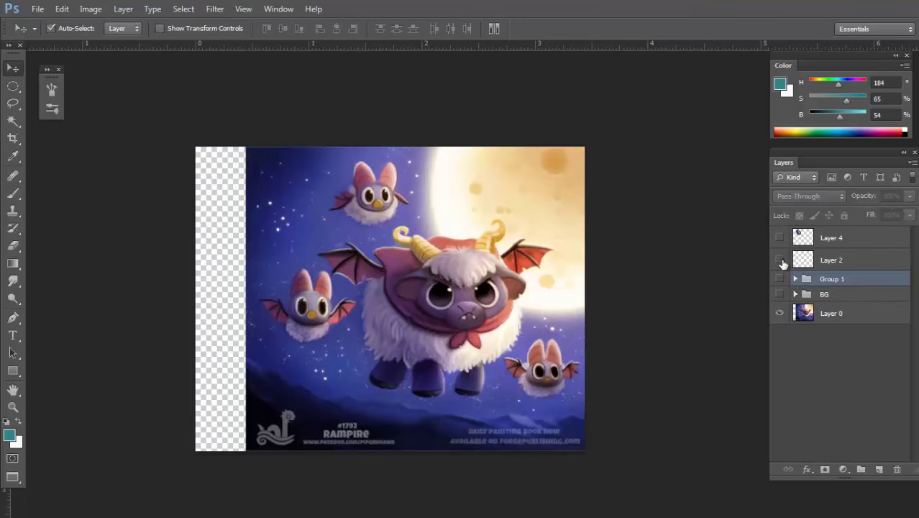
pyautogui.click(780, 237)
pyautogui.click(780, 237)
pyautogui.click(836, 242)
pyautogui.press('Delete')
pyautogui.press('Delete')
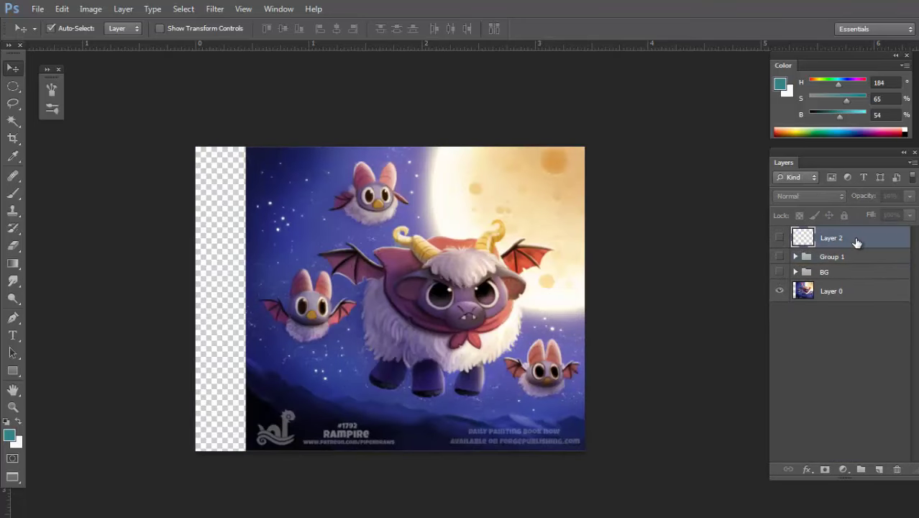
pyautogui.click(780, 234)
pyautogui.click(780, 234)
# Compare both groups with the reference painting, leaving Group 1 and BG visible and Layer 0 hidden.
pyautogui.click(779, 250)
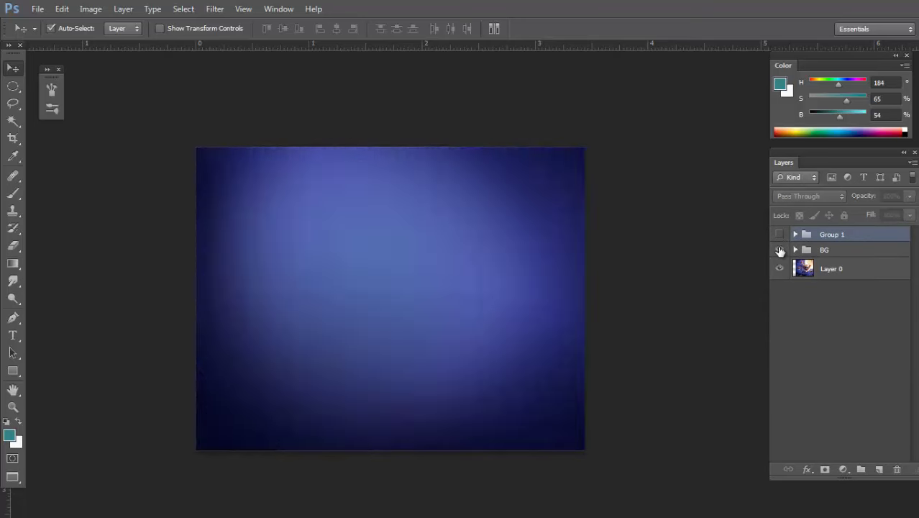
pyautogui.click(780, 249)
pyautogui.click(780, 234)
pyautogui.click(779, 249)
pyautogui.click(779, 235)
pyautogui.click(780, 249)
pyautogui.click(779, 268)
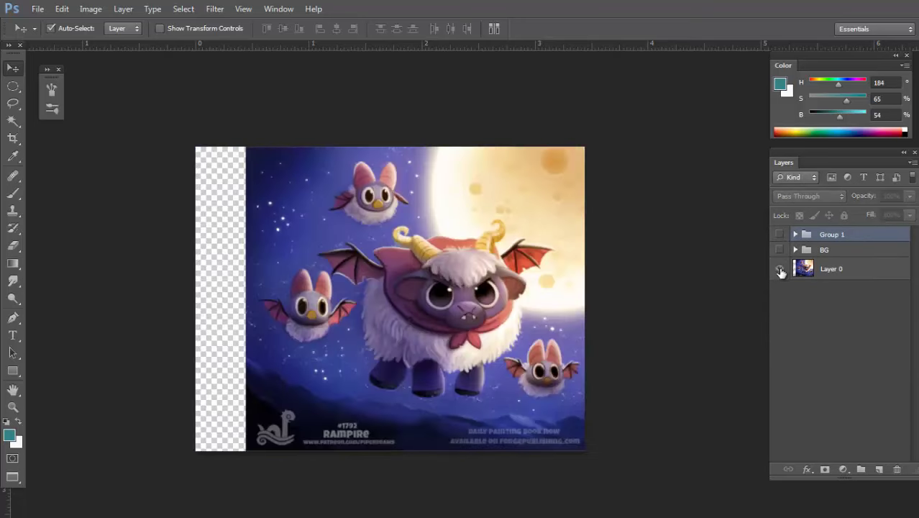
pyautogui.click(783, 267)
pyautogui.click(780, 249)
pyautogui.click(779, 234)
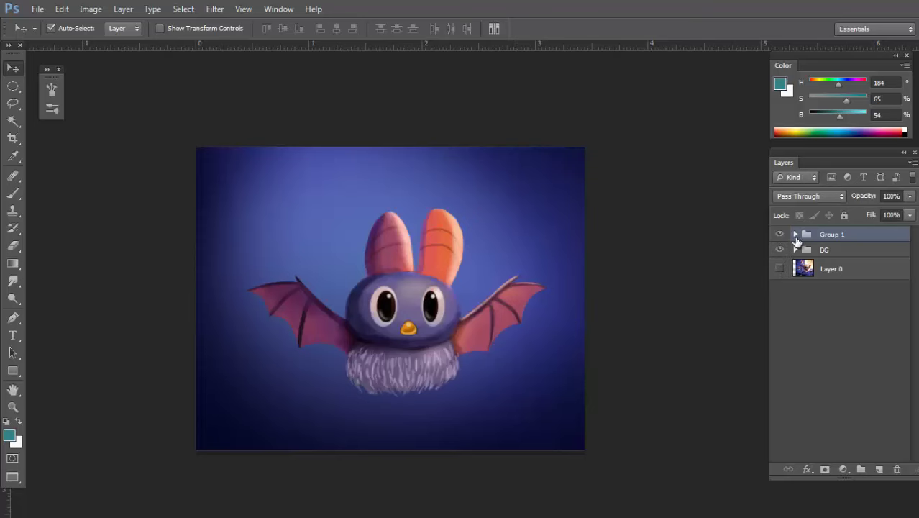
# Add Layer 17 atop the BG group and scatter faint yellow specks (H 47, S 63, B 100) across the background with a 30% opacity speckle brush.
pyautogui.click(795, 249)
pyautogui.click(845, 268)
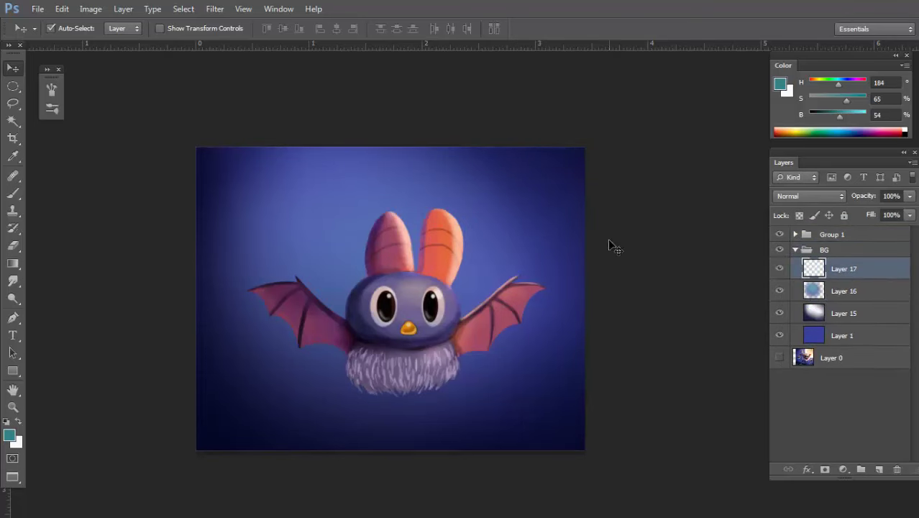
pyautogui.press('b')
pyautogui.rightClick(608, 245)
pyautogui.moveTo(656, 295); pyautogui.dragTo(656, 332)
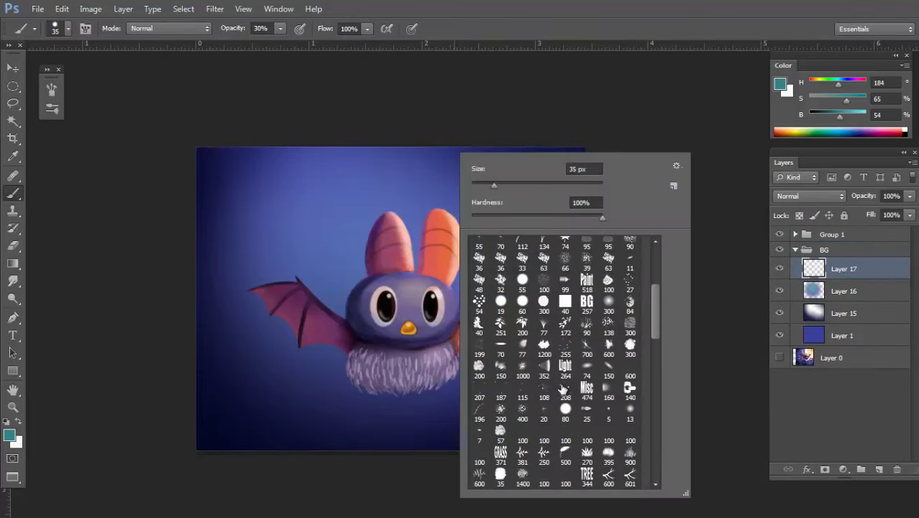
pyautogui.doubleClick(544, 389)
pyautogui.click(790, 132)
pyautogui.moveTo(241, 279); pyautogui.dragTo(481, 271)
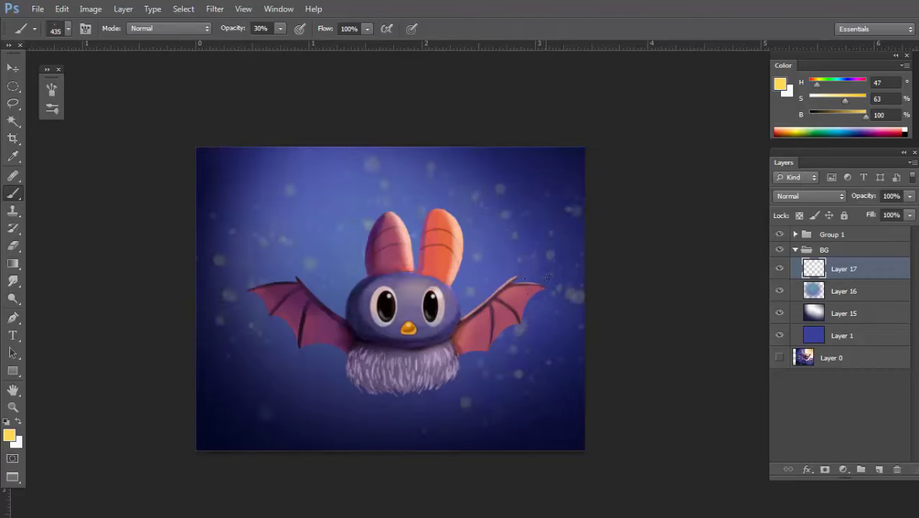
# Switch to a cloudy texture brush and dab faint yellow patches beside the bat's left ear and below its right wing.
pyautogui.rightClick(516, 289)
pyautogui.doubleClick(599, 414)
pyautogui.moveTo(375, 231); pyautogui.dragTo(391, 230)
pyautogui.click(333, 242)
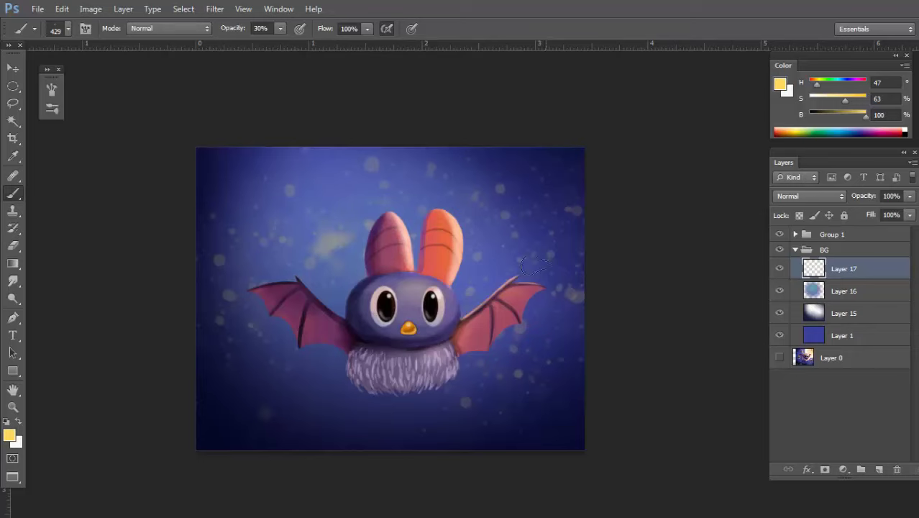
pyautogui.click(514, 400)
# Scatter white specks around the bat on Layer 17 with a 245 px spatter brush at 100% opacity.
pyautogui.rightClick(516, 396)
pyautogui.moveTo(710, 340); pyautogui.dragTo(712, 390)
pyautogui.click(665, 389)
pyautogui.doubleClick(536, 410)
pyautogui.click(904, 130)
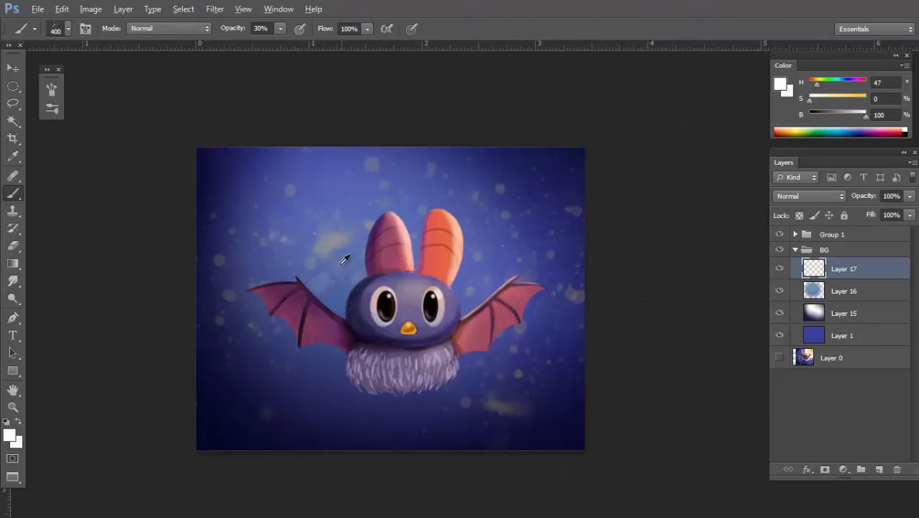
pyautogui.moveTo(346, 260); pyautogui.dragTo(335, 263)
pyautogui.press('0')
pyautogui.click(313, 258)
pyautogui.moveTo(487, 324); pyautogui.dragTo(473, 325)
pyautogui.click(485, 381)
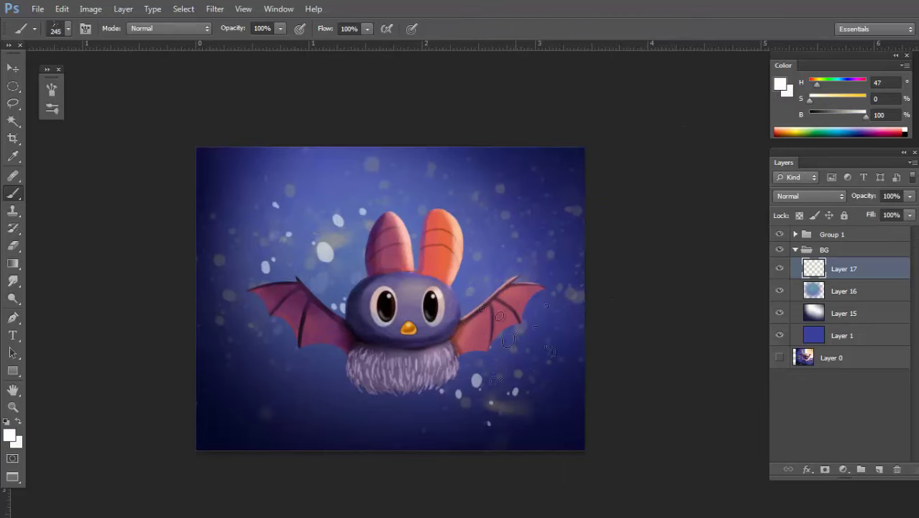
pyautogui.click(533, 231)
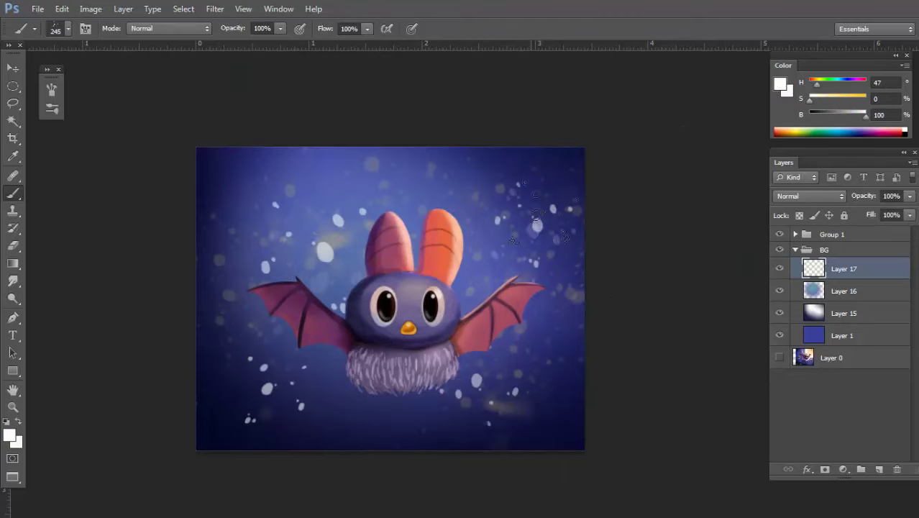